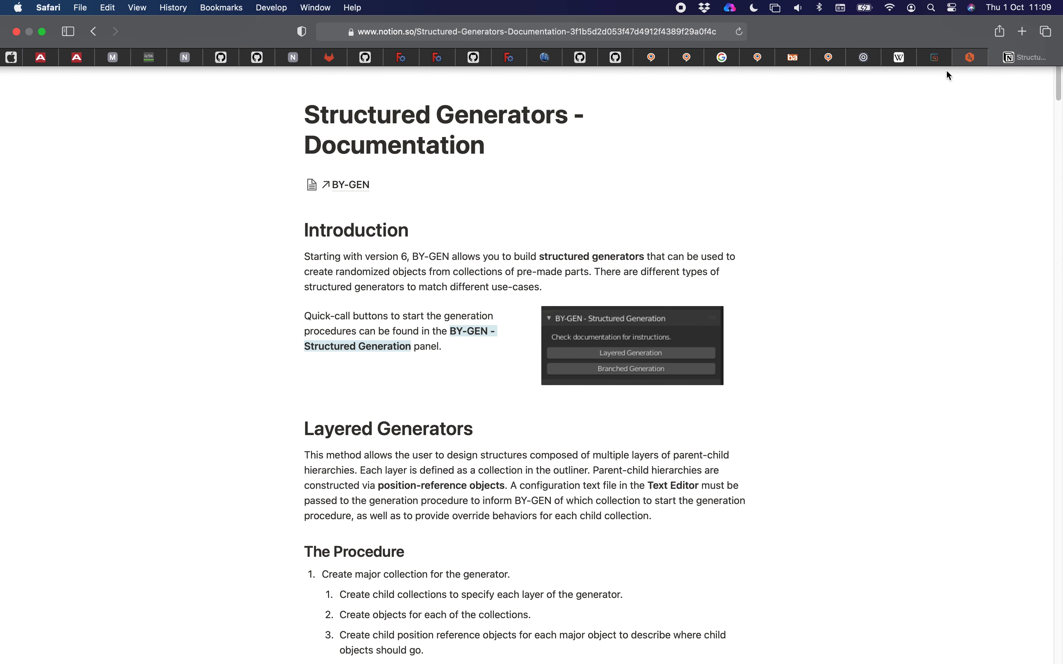
Read the Structured Generators documentation from the introduction through the layered generator procedure and world origin requirement
drag(298, 115, 566, 120)
click(229, 170)
scroll(232, 174, down, 1)
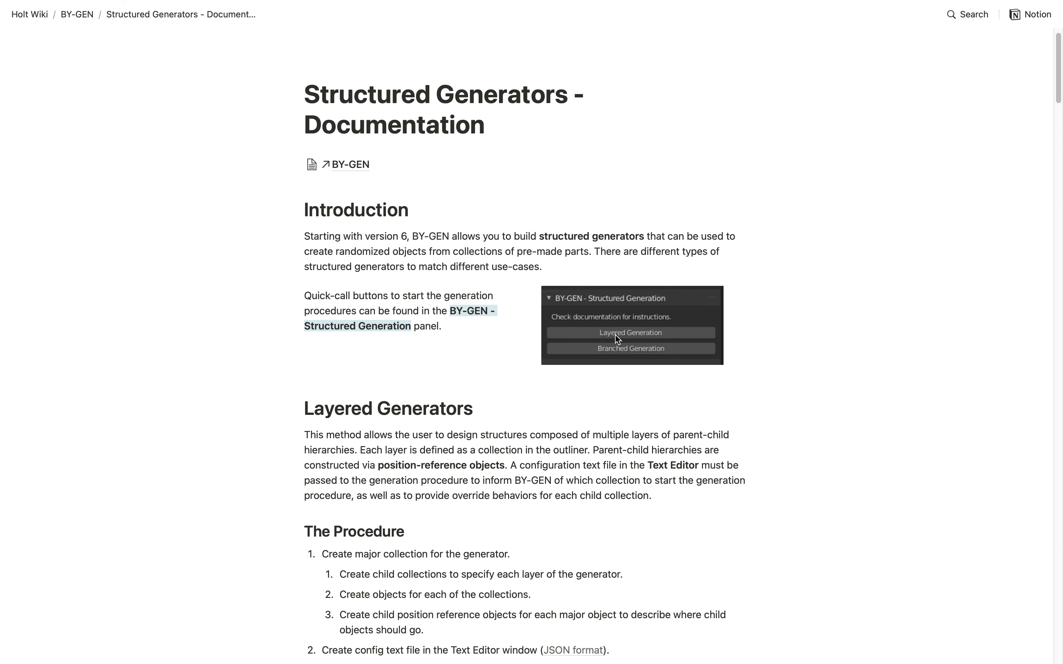
scroll(624, 347, down, 1)
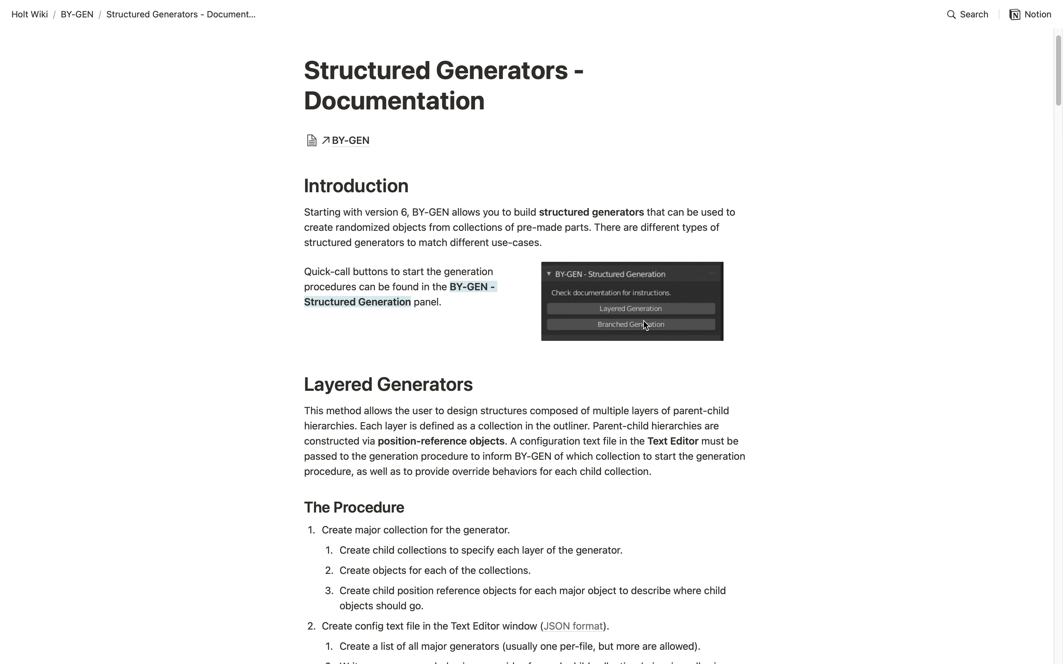
scroll(301, 296, down, 6)
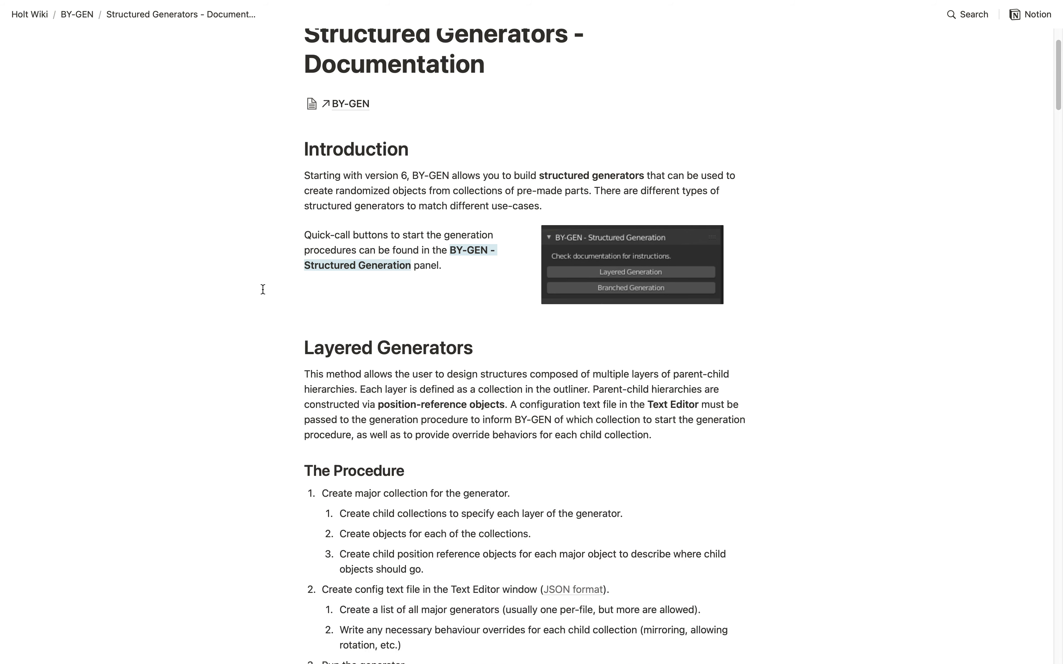
scroll(266, 265, down, 1)
scroll(271, 279, down, 1)
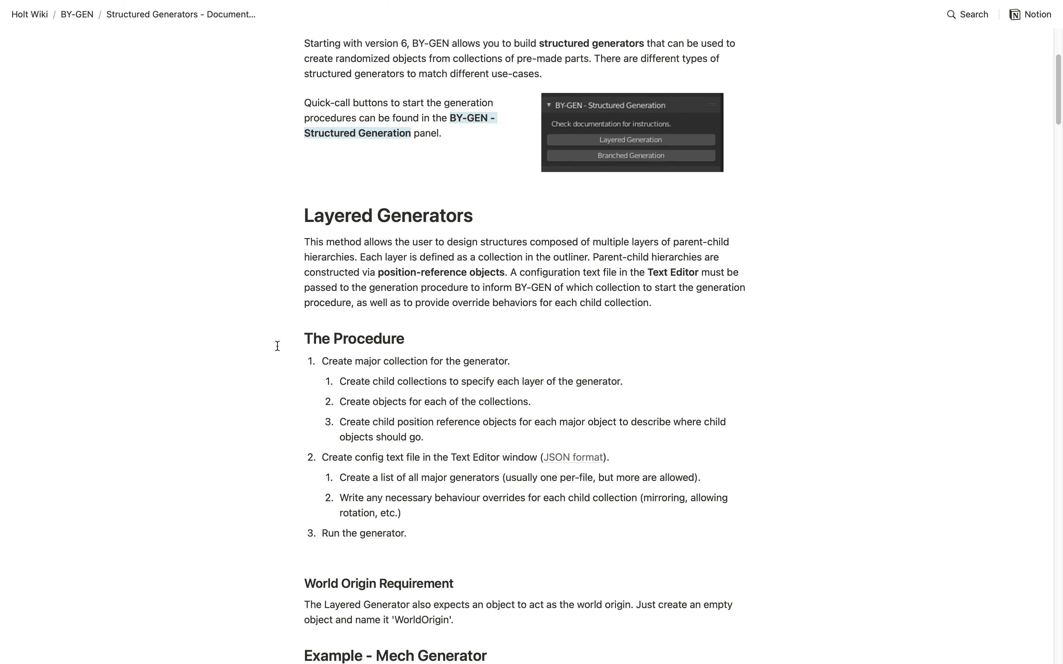
scroll(275, 352, down, 9)
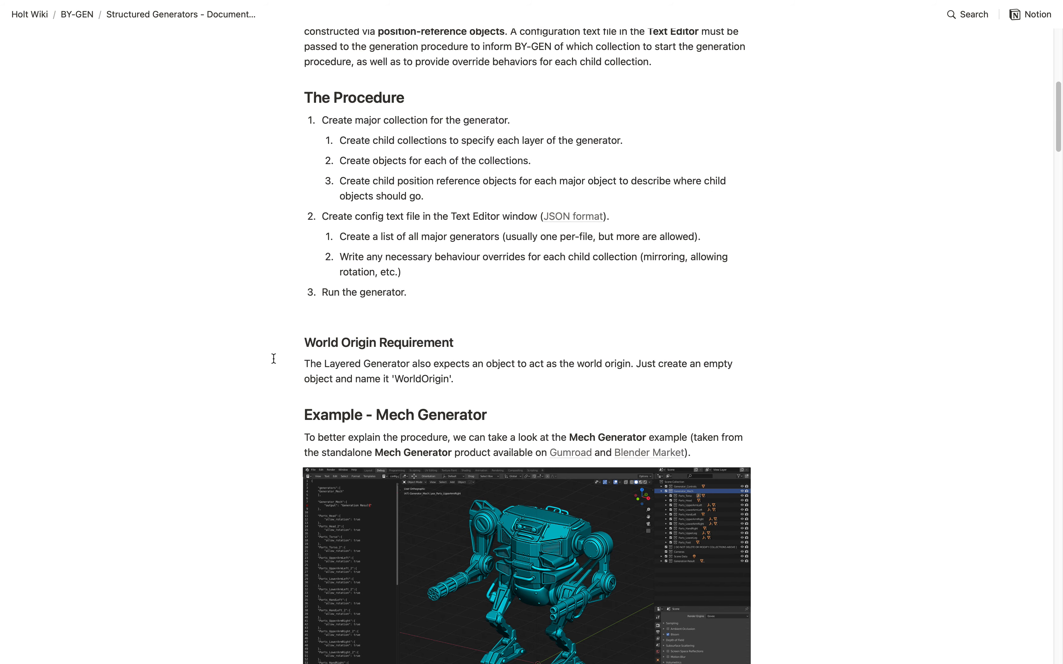
scroll(274, 359, down, 8)
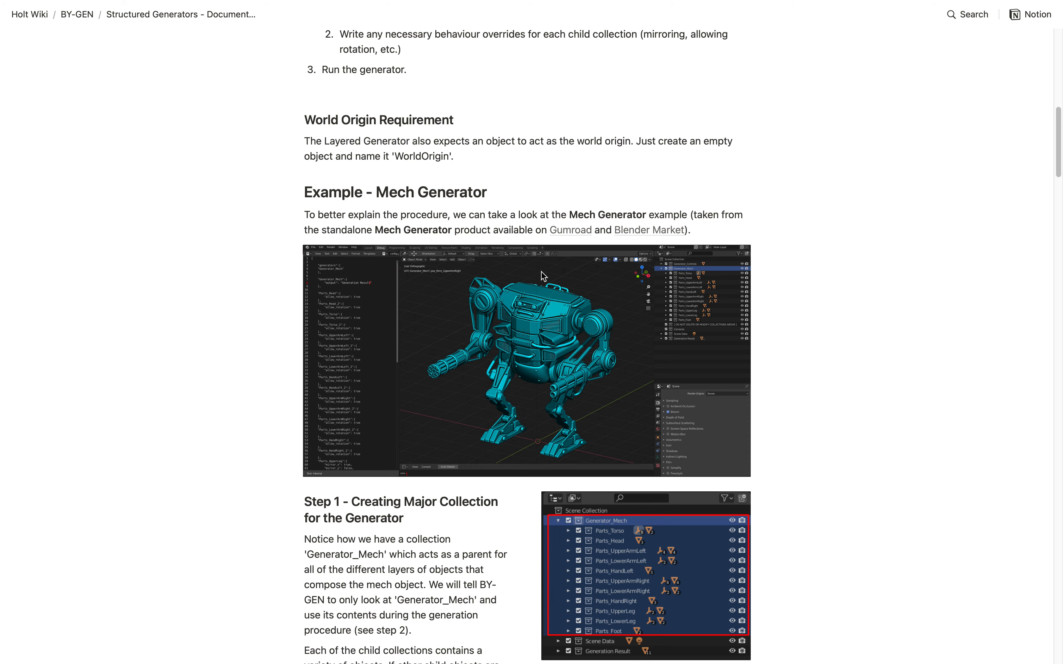
scroll(558, 334, down, 2)
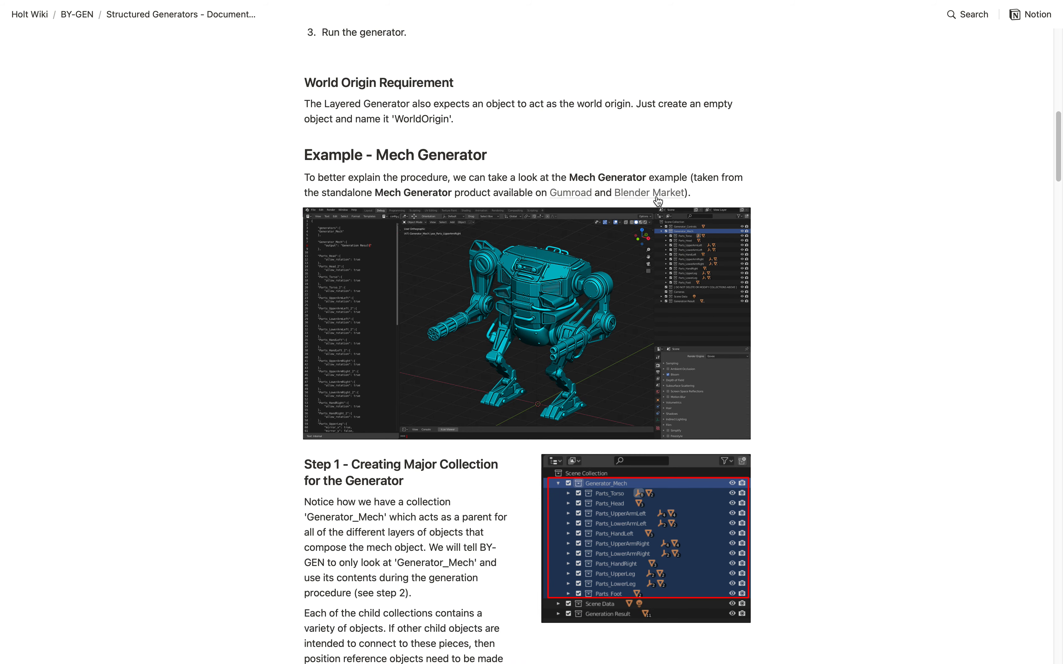
Review the Mech Generator example, covering its collections, position reference objects, naming convention and config file
drag(569, 173, 625, 171)
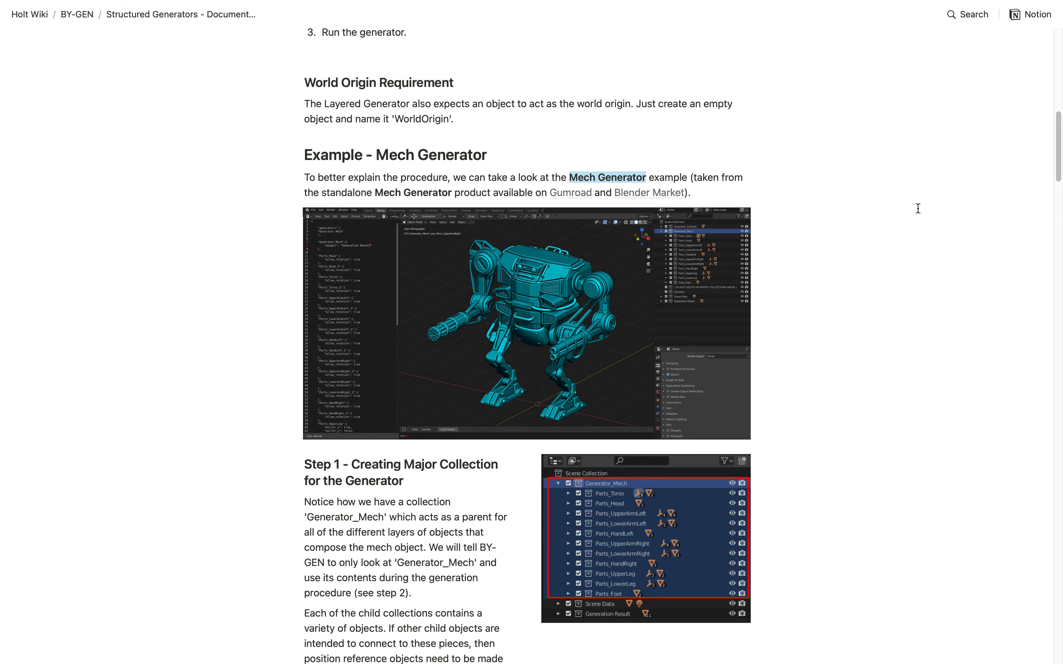
scroll(1049, 175, down, 3)
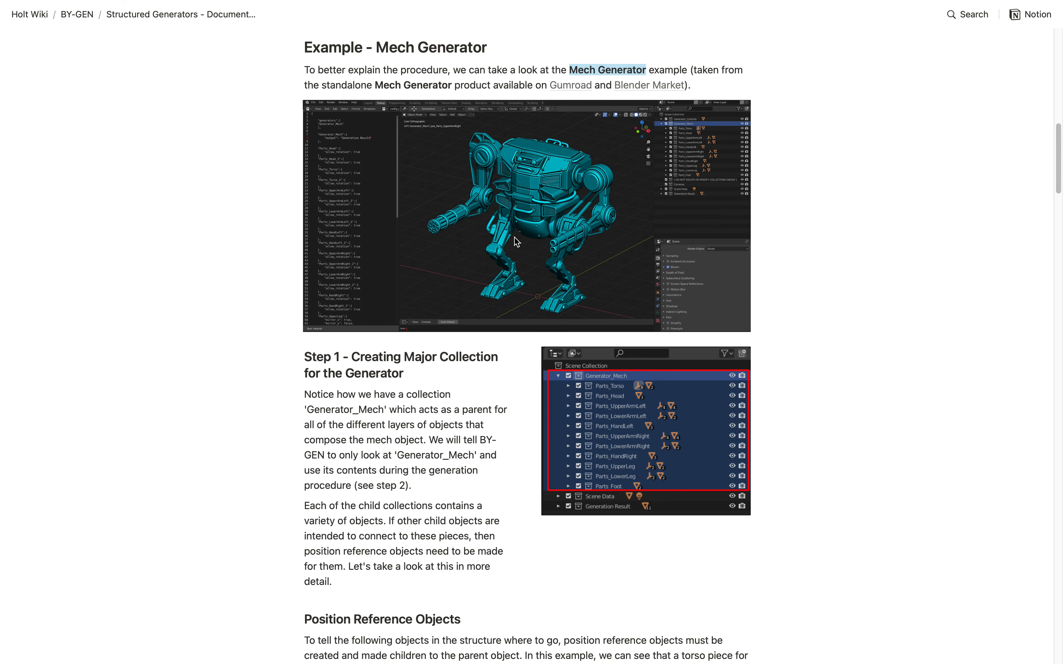
scroll(514, 242, down, 6)
scroll(627, 304, down, 9)
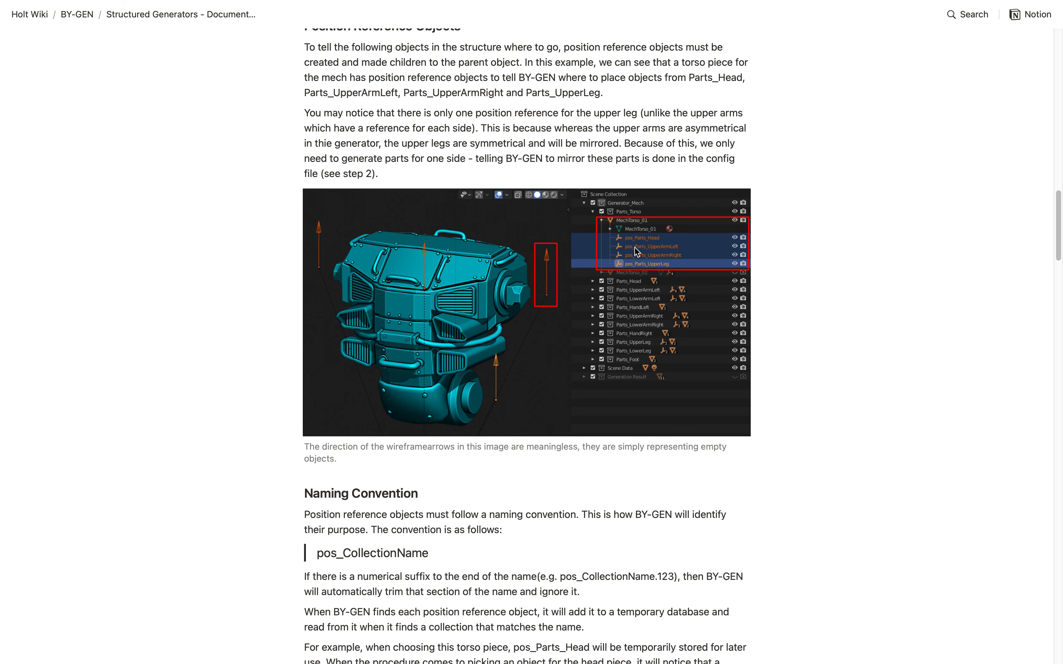
scroll(652, 275, down, 1)
scroll(649, 290, down, 6)
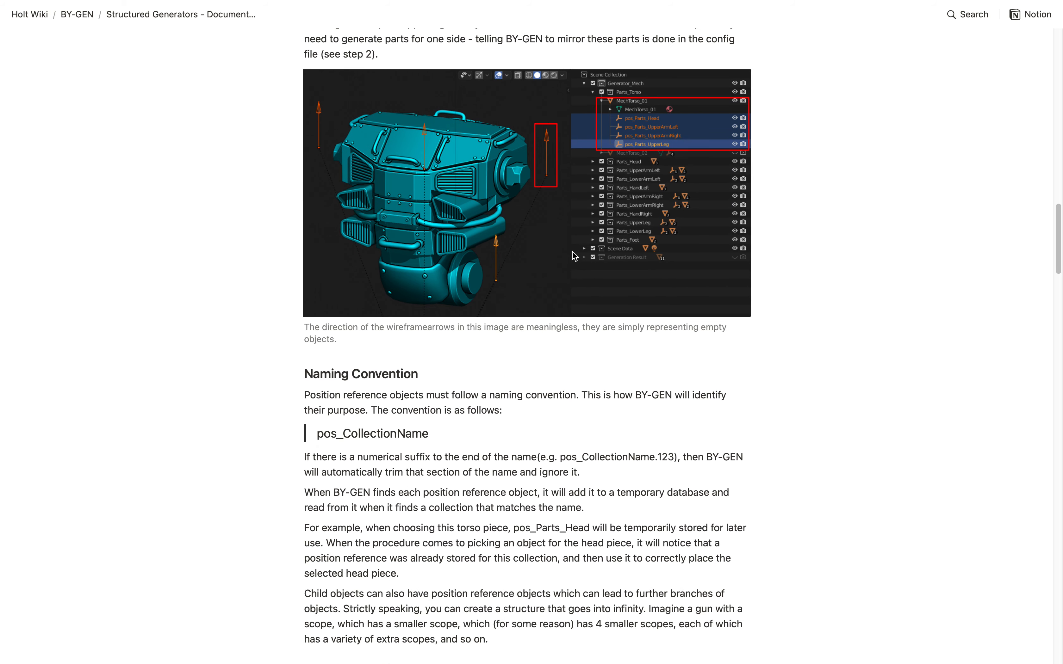
scroll(502, 329, down, 19)
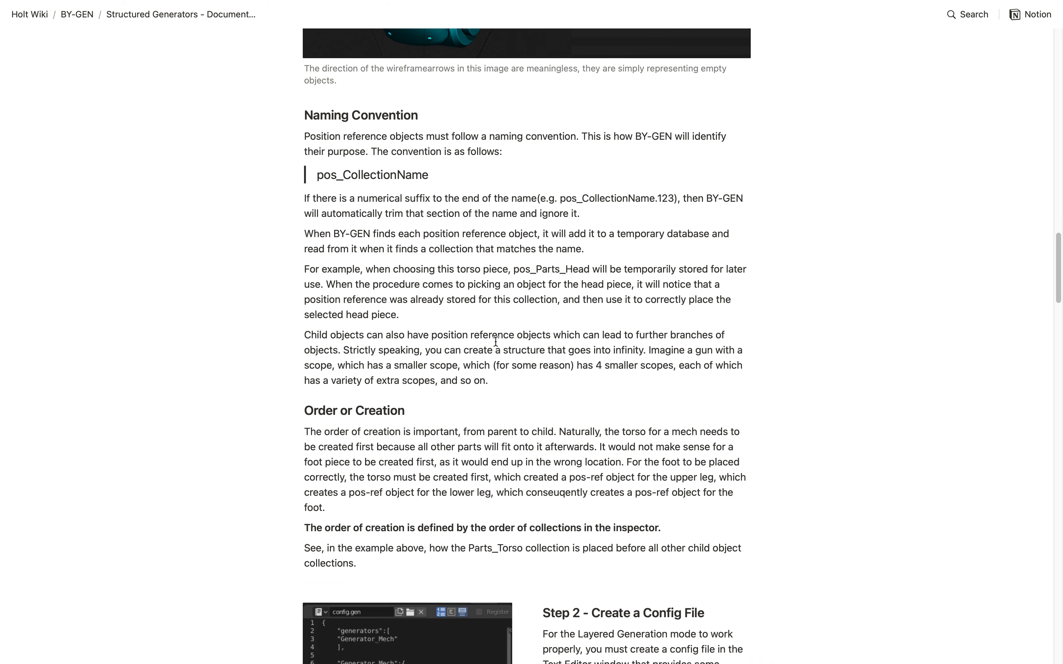
scroll(475, 328, up, 3)
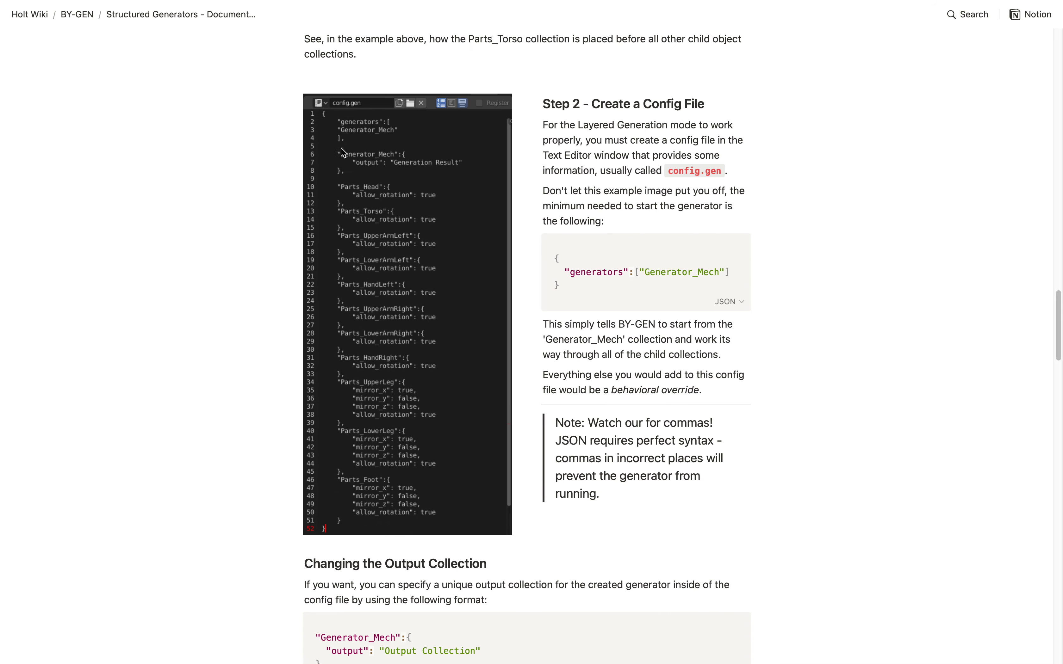
Examine the Branched Generators section, including the space station example and the branched generation settings
drag(1058, 323, 1058, 447)
scroll(1058, 447, down, 5)
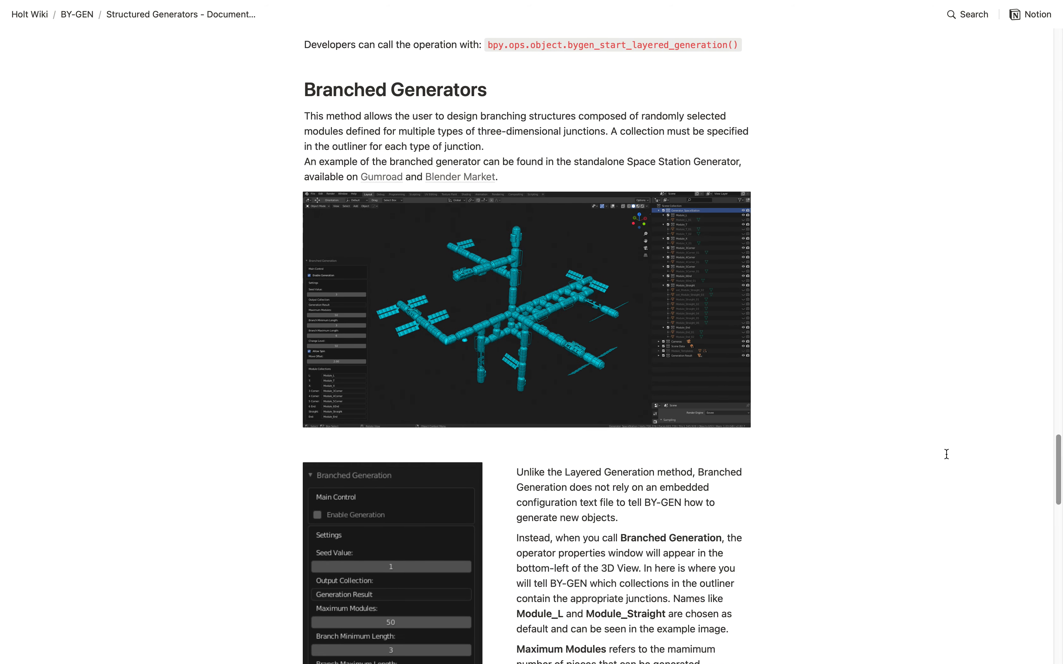
drag(329, 90, 897, 441)
click(446, 293)
scroll(446, 293, down, 20)
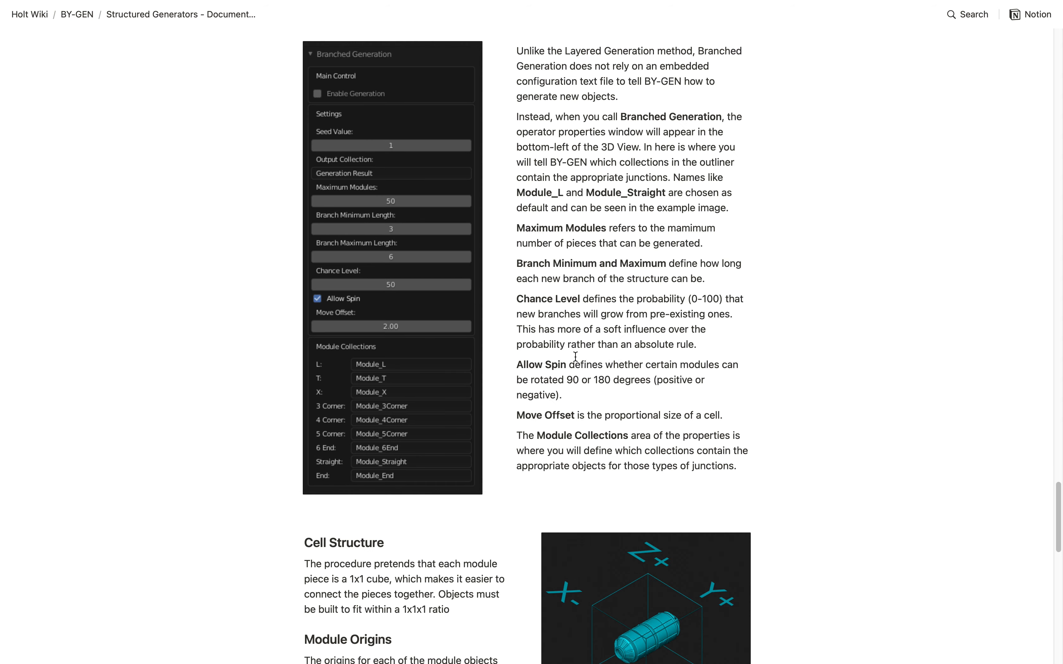
scroll(487, 350, up, 11)
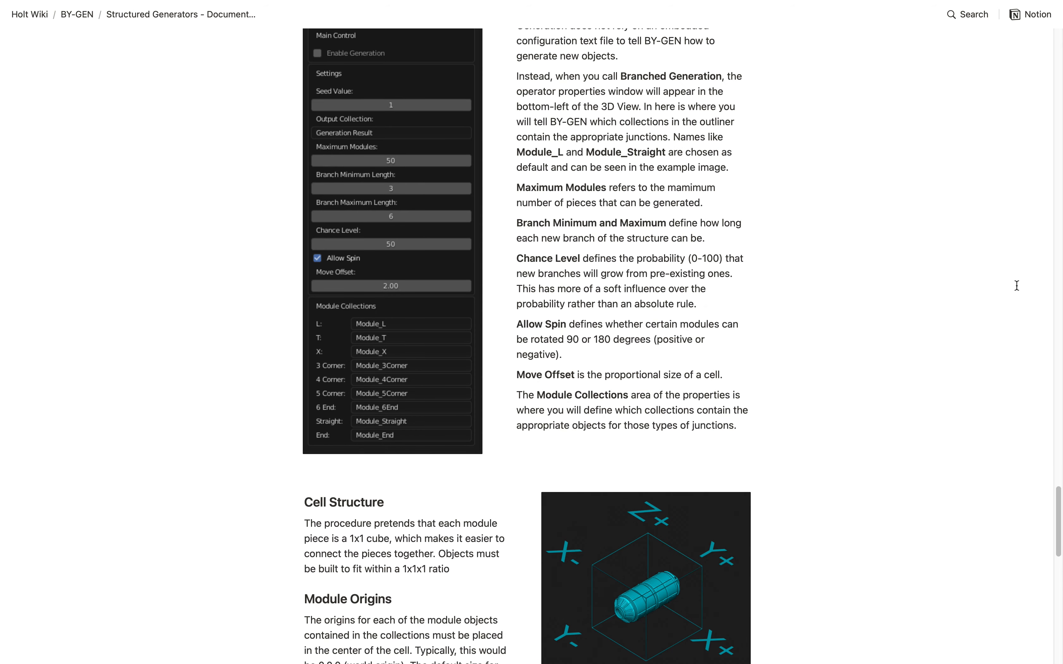
Revisit the mech example's major collection and Position Reference Objects sections in the documentation
scroll(1017, 286, up, 20)
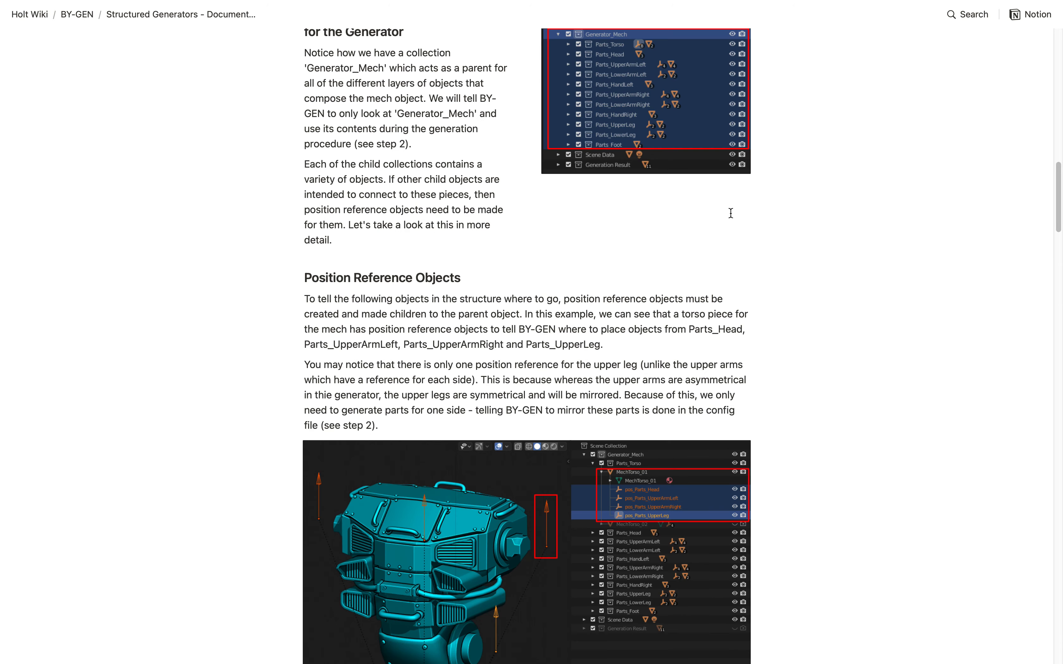
scroll(730, 213, up, 5)
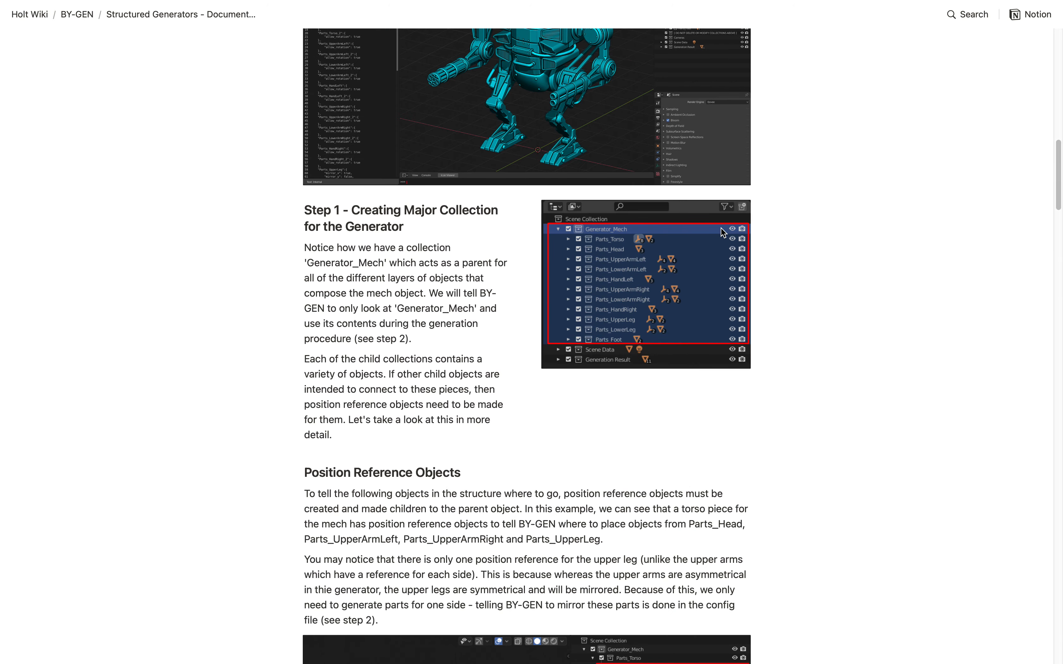
scroll(719, 234, up, 6)
scroll(455, 302, down, 8)
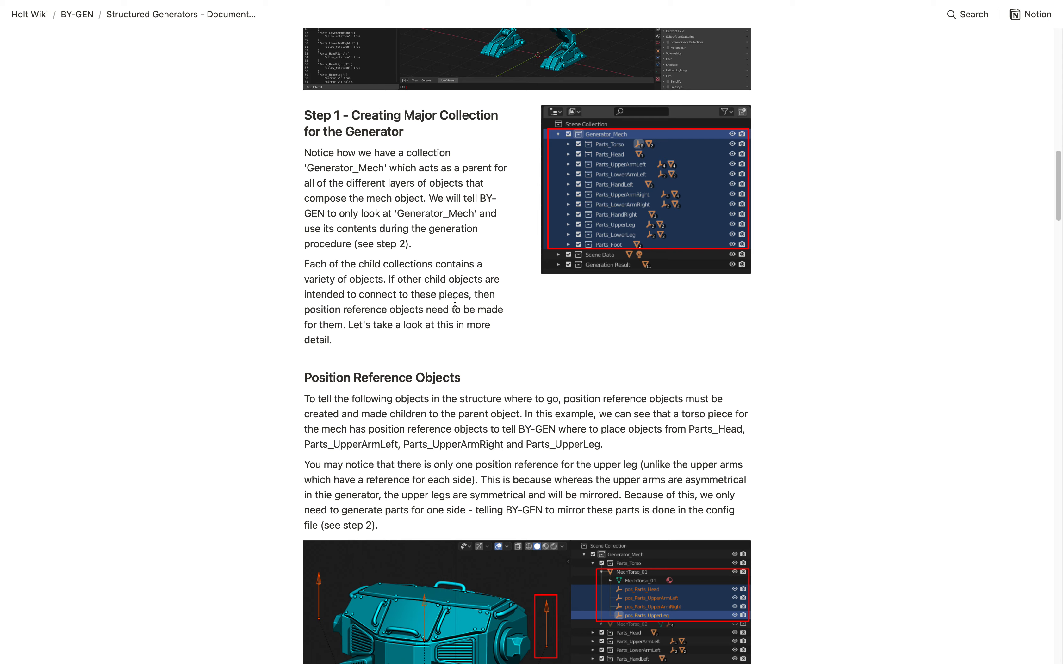
scroll(454, 254, down, 10)
scroll(463, 251, up, 1)
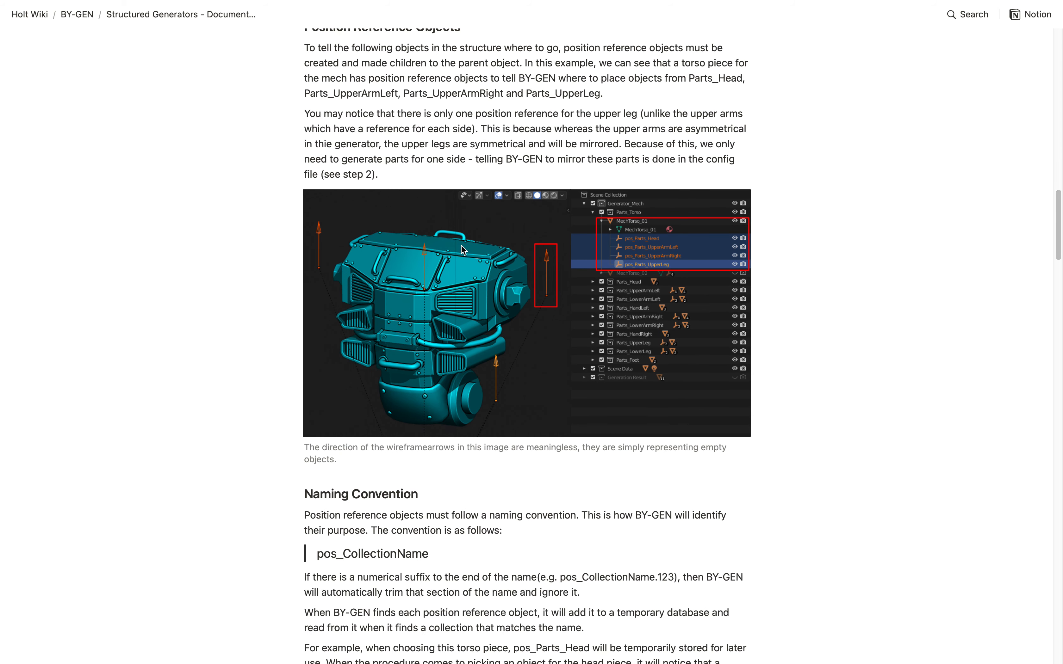
Switch to Blender, enlarge the 3D viewport over the node editor and select the head of the lowest character
key(ctrl+Left)
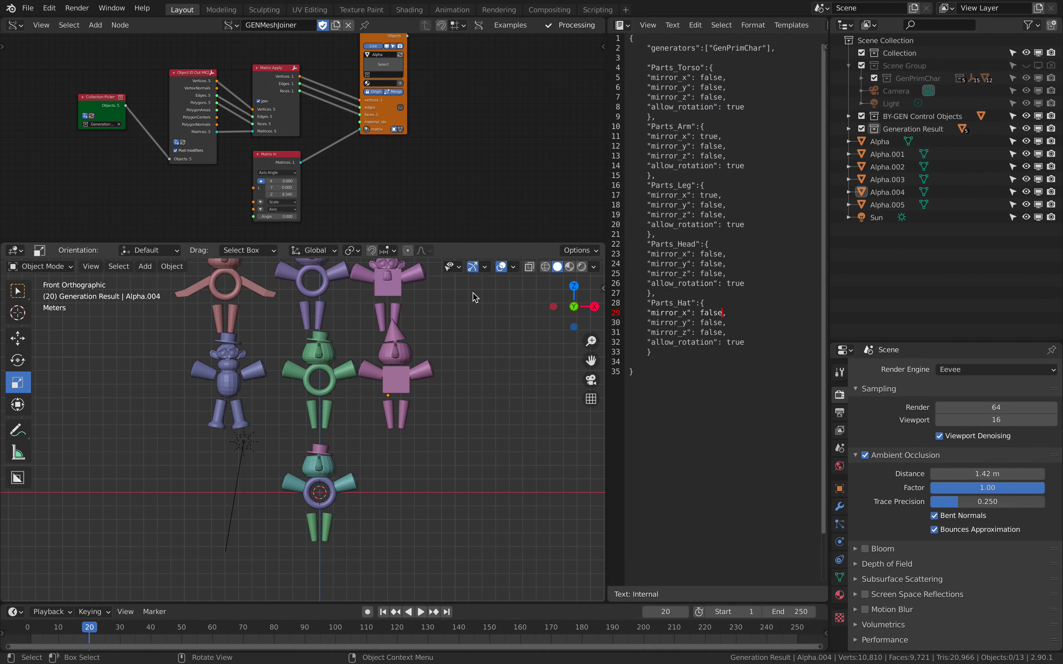
drag(477, 242, 478, 195)
scroll(439, 312, up, 3)
shift+middle_drag(455, 360, 430, 330)
scroll(429, 330, up, 2)
click(341, 372)
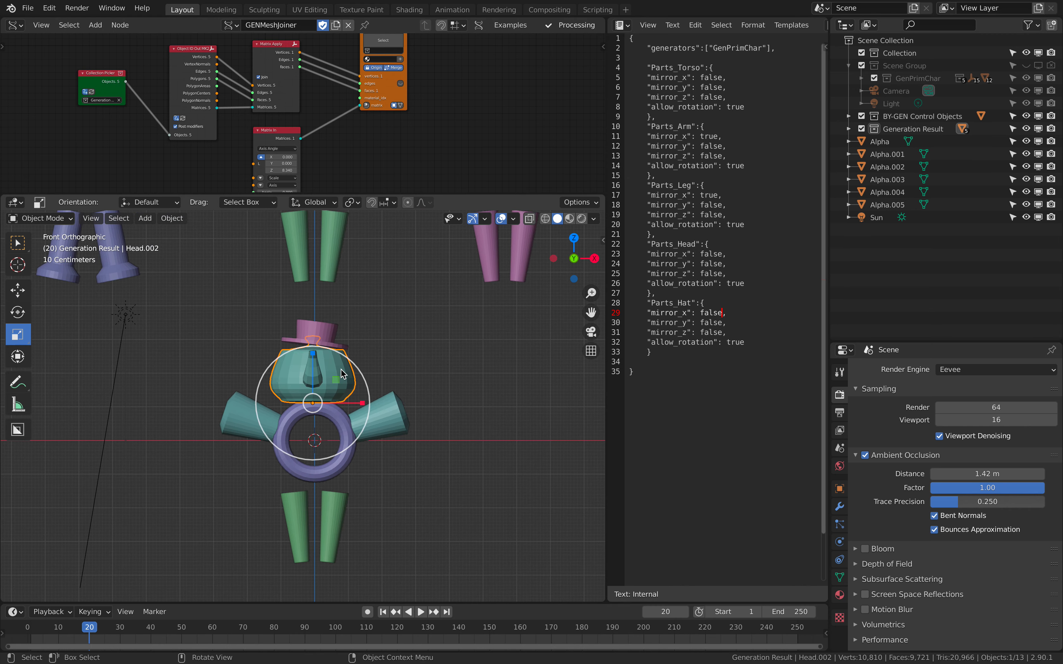
Select all separate parts of the lowest character and expand the Generation Result collection in the outliner
click(263, 336)
scroll(248, 347, down, 2)
click(253, 401)
shift+drag(256, 359, 405, 518)
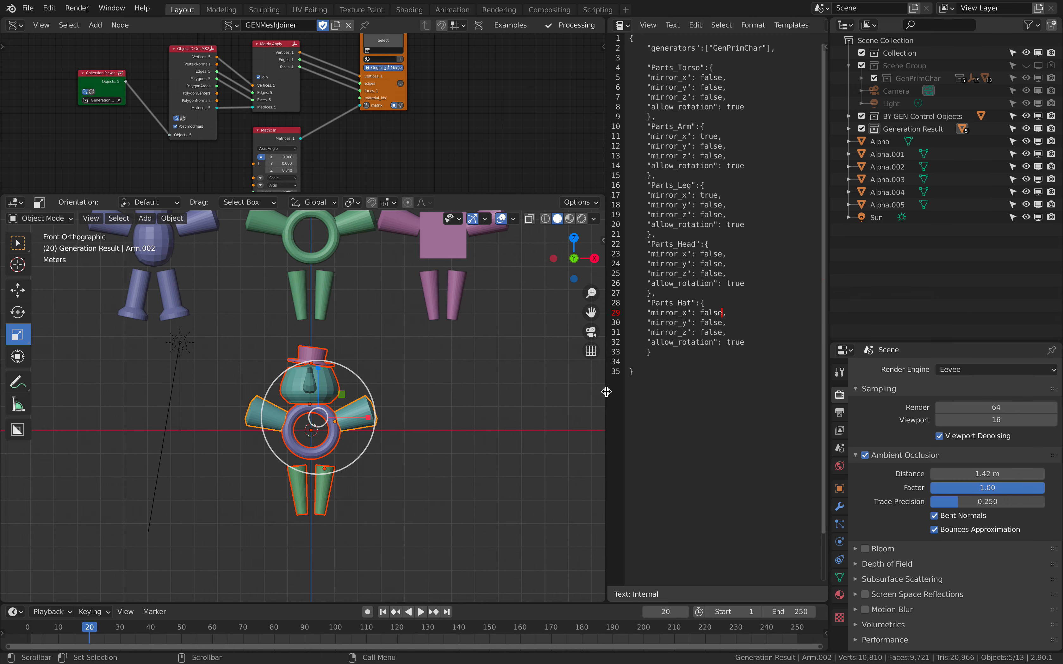
drag(606, 394, 623, 393)
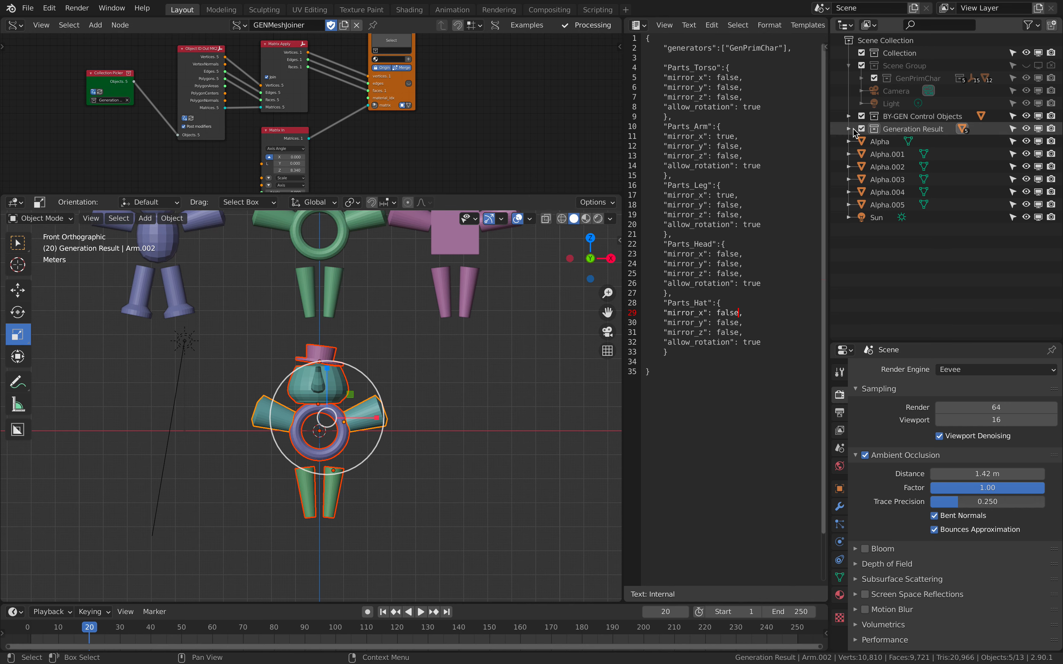
click(849, 129)
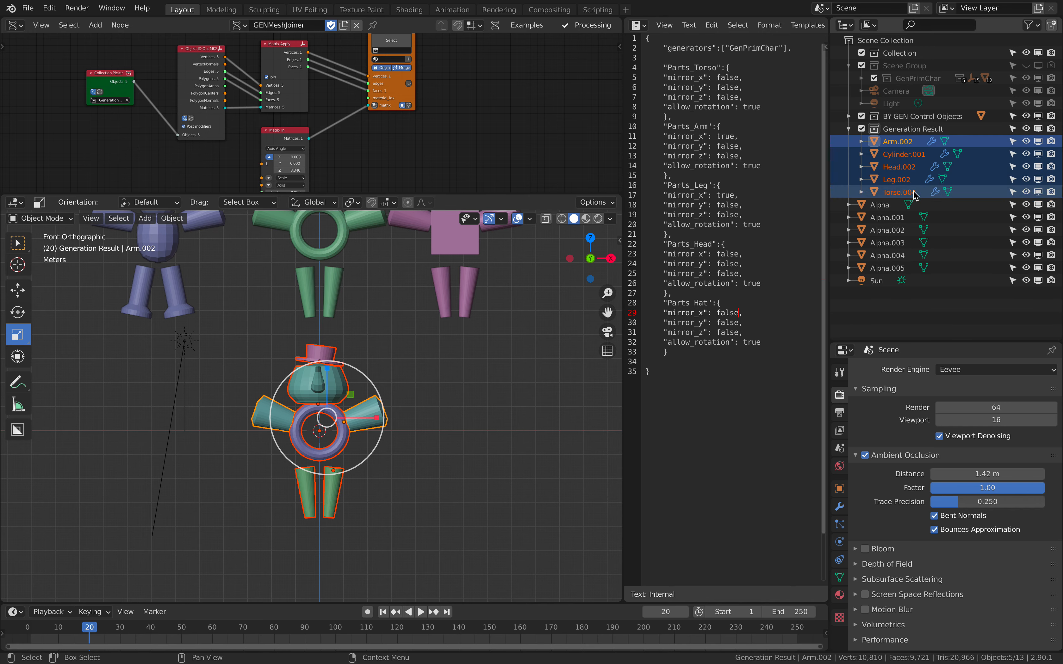
Inspect the six joined Alpha characters above the origin by selecting them in turn
click(488, 371)
scroll(487, 368, down, 3)
shift+middle_drag(440, 369, 442, 468)
click(390, 409)
click(311, 323)
click(233, 318)
click(298, 309)
click(389, 328)
click(386, 369)
click(330, 385)
click(249, 392)
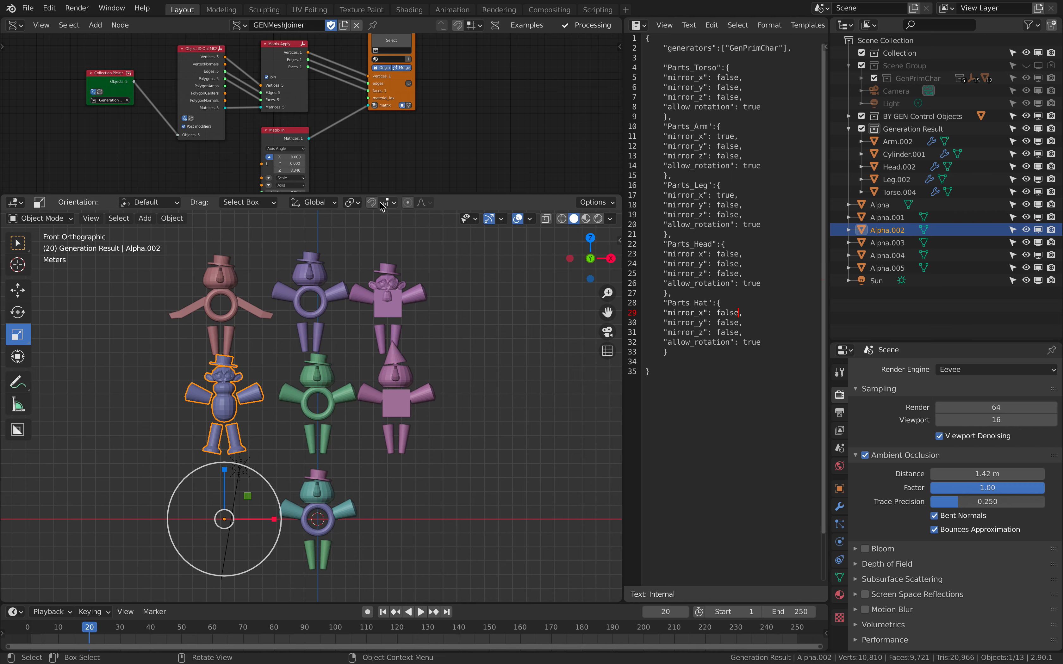
Enlarge the node editor and slightly reposition the Collection Picker, Object ID Out, Matrix Apply and Matrix In nodes
drag(384, 194, 389, 282)
scroll(237, 166, up, 2)
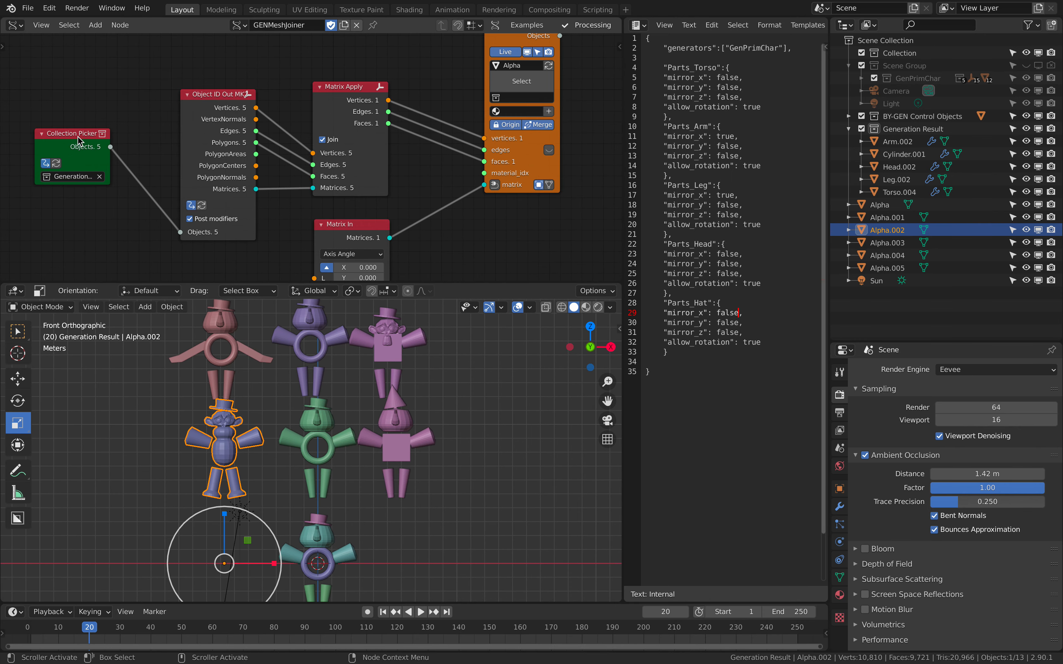
drag(79, 140, 75, 134)
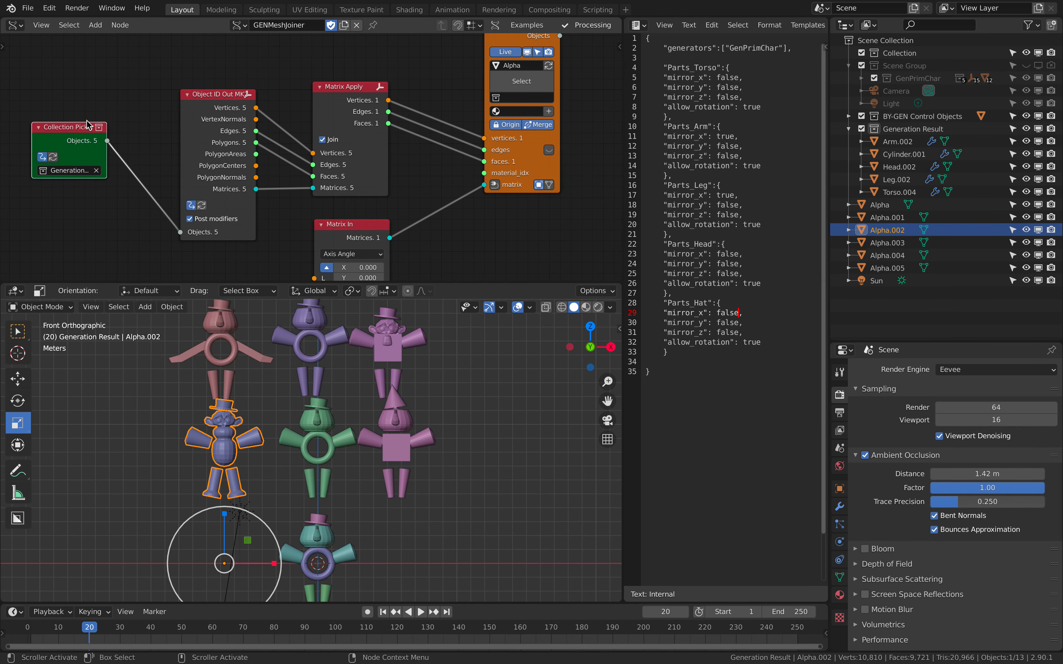
click(896, 129)
drag(196, 102, 180, 93)
drag(355, 89, 343, 74)
drag(347, 226, 341, 210)
scroll(394, 196, down, 2)
middle_drag(395, 196, 338, 151)
scroll(398, 419, down, 2)
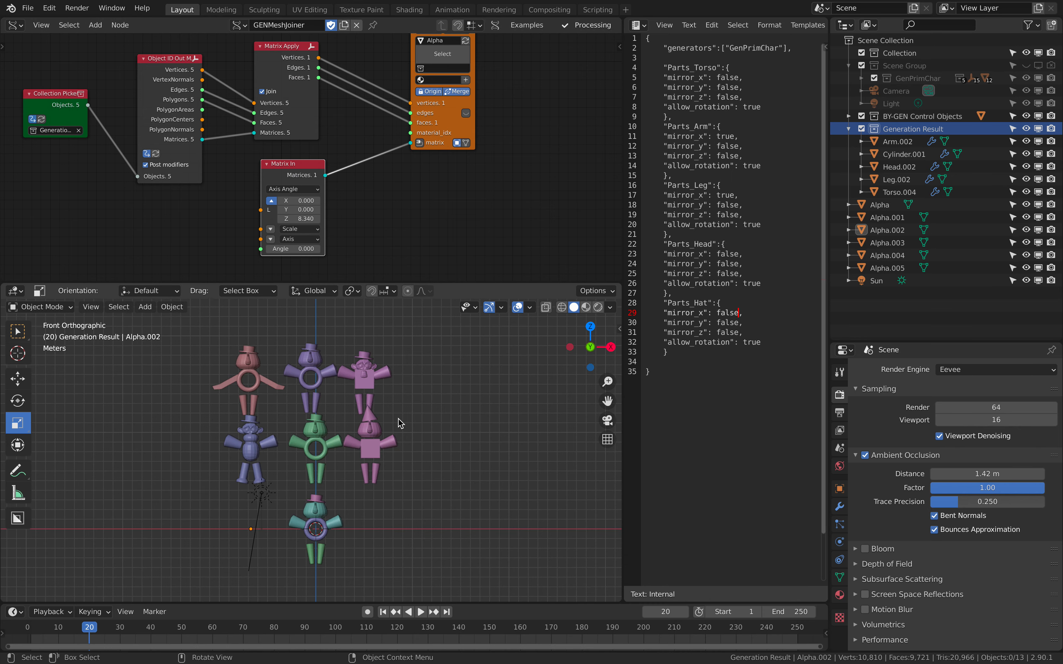
Delete all the joined Alpha characters, keeping only the Generation Result character, and centre the view on it
scroll(399, 423, down, 1)
scroll(408, 419, up, 1)
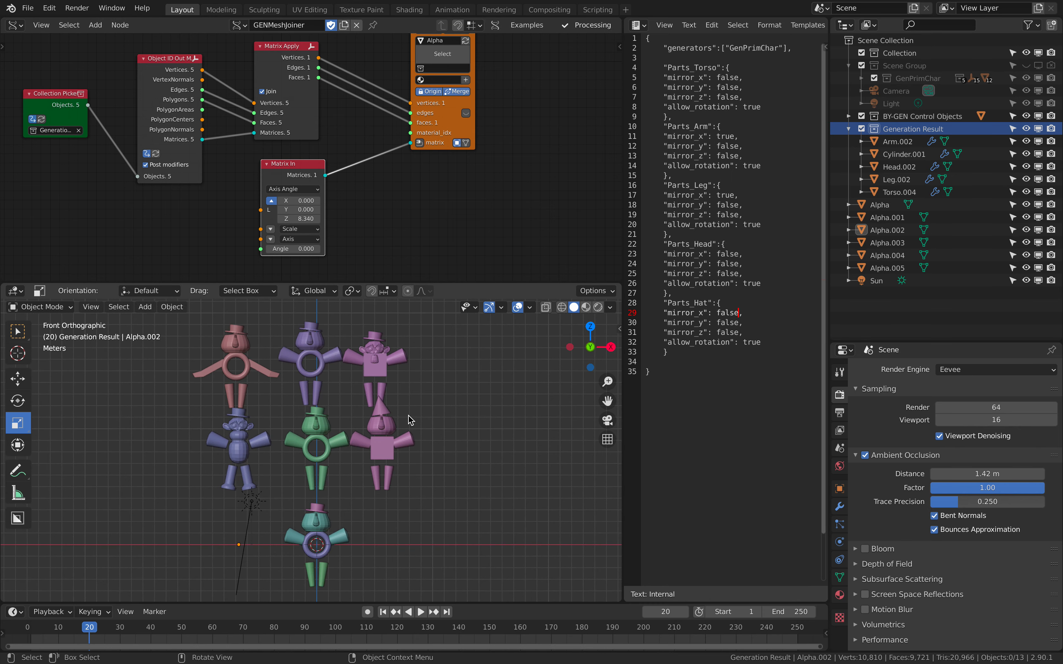
click(198, 374)
click(168, 375)
drag(167, 373, 414, 492)
key(Delete)
key(Home)
shift+middle_drag(410, 404, 360, 424)
shift+middle_drag(481, 402, 447, 413)
Widen the text editor and highlight the whole generator configuration text, then clear the selection
drag(622, 376, 568, 378)
drag(596, 43, 658, 399)
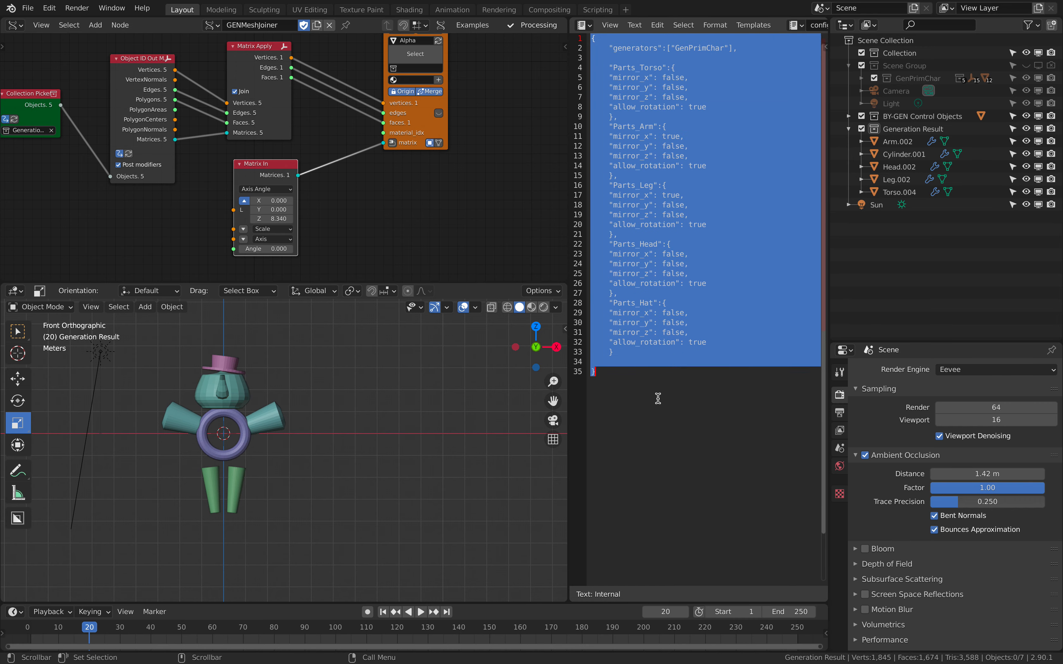
click(658, 399)
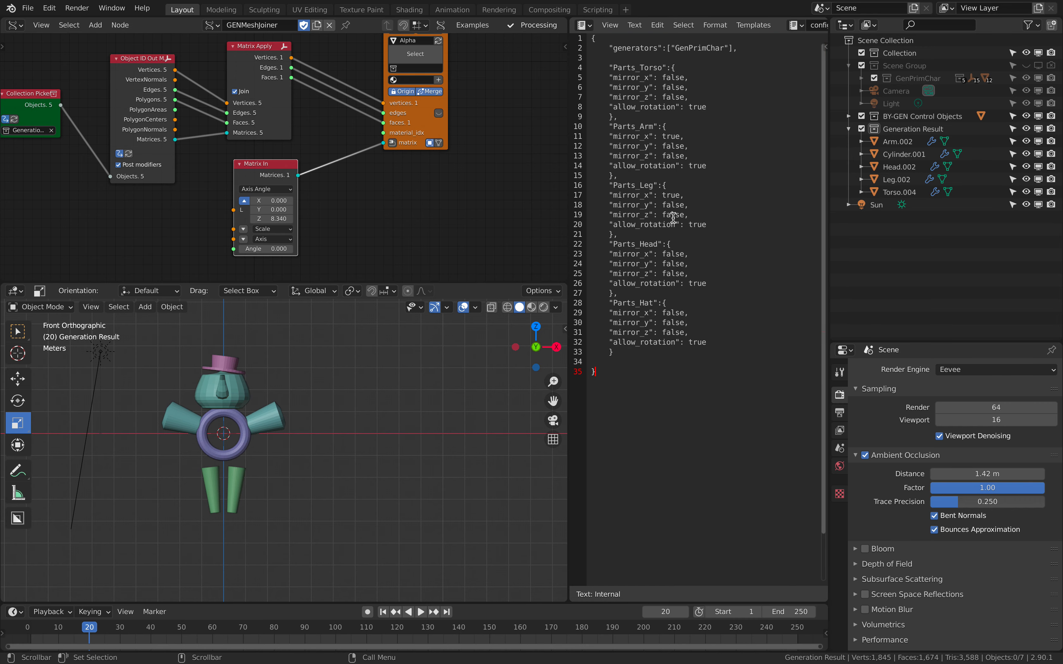
Show the BY-GEN sidebar in an enlarged 3D viewport, leaving only its Structured Generation section expanded
click(563, 327)
drag(526, 281, 525, 142)
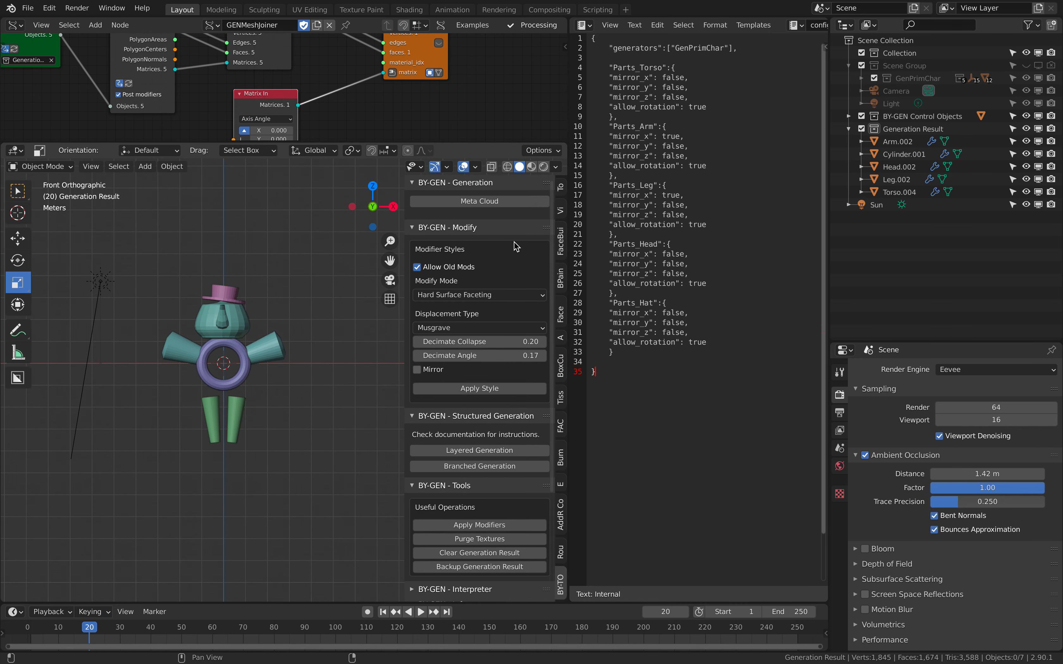
click(413, 182)
click(413, 203)
click(414, 213)
click(433, 228)
click(415, 257)
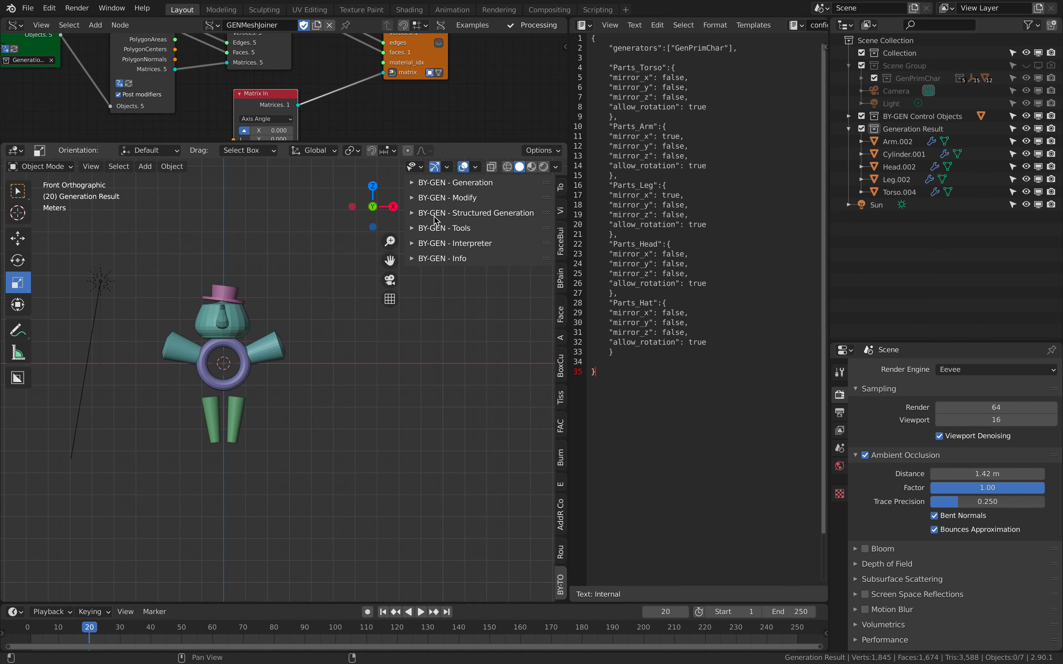
click(414, 214)
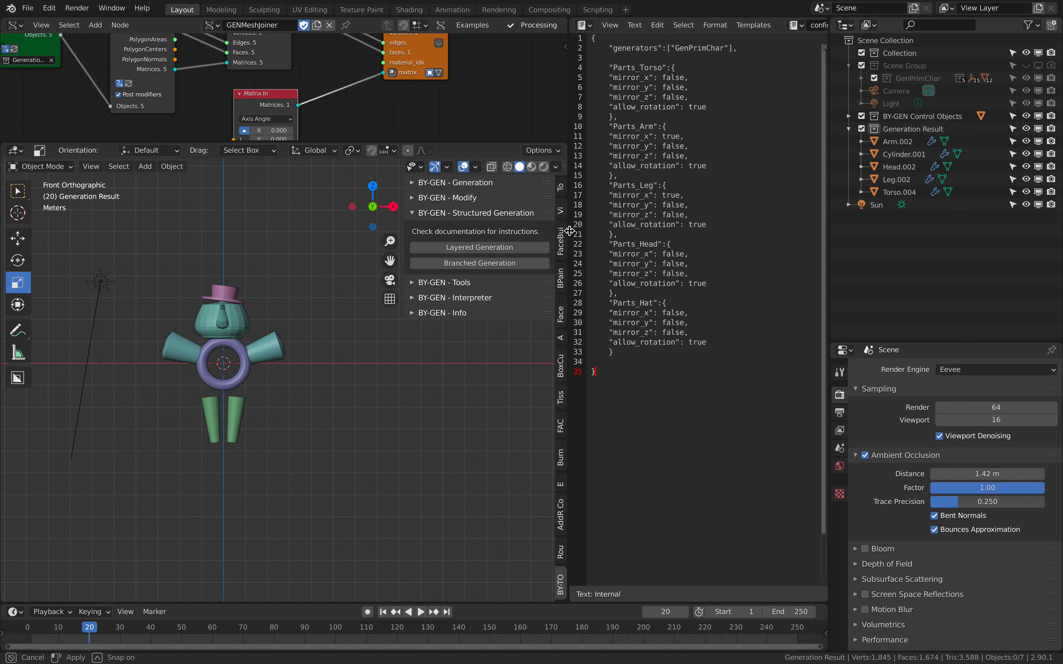
Widen the 3D viewport, view the character in perspective, and unhide the Scene Group collection containing the source parts
drag(569, 232, 631, 233)
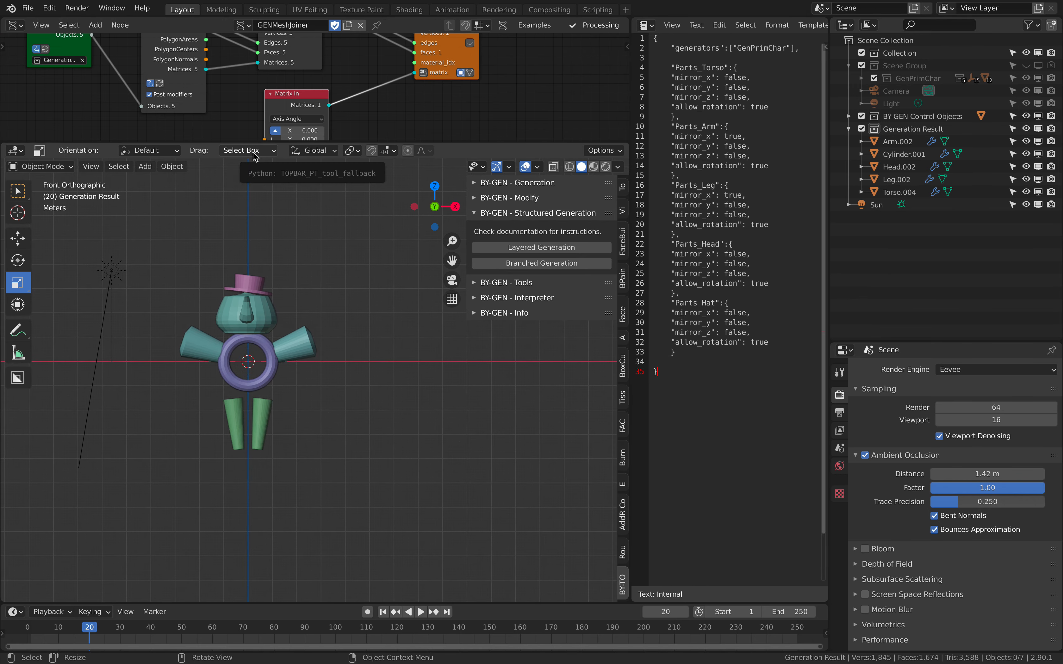
middle_drag(369, 262, 361, 313)
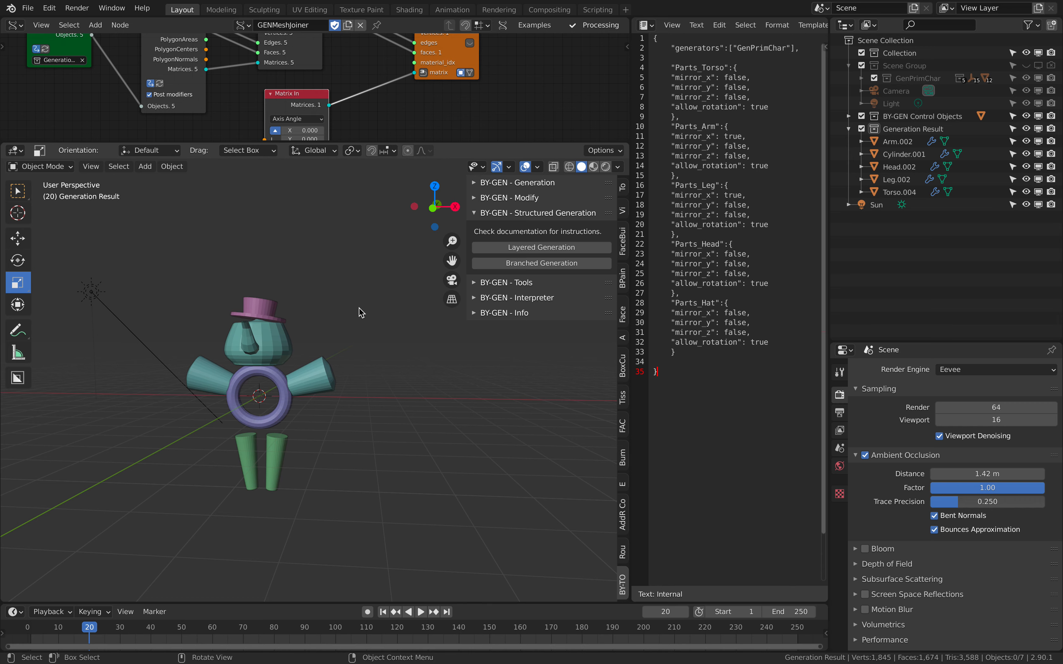
middle_drag(360, 312, 364, 273)
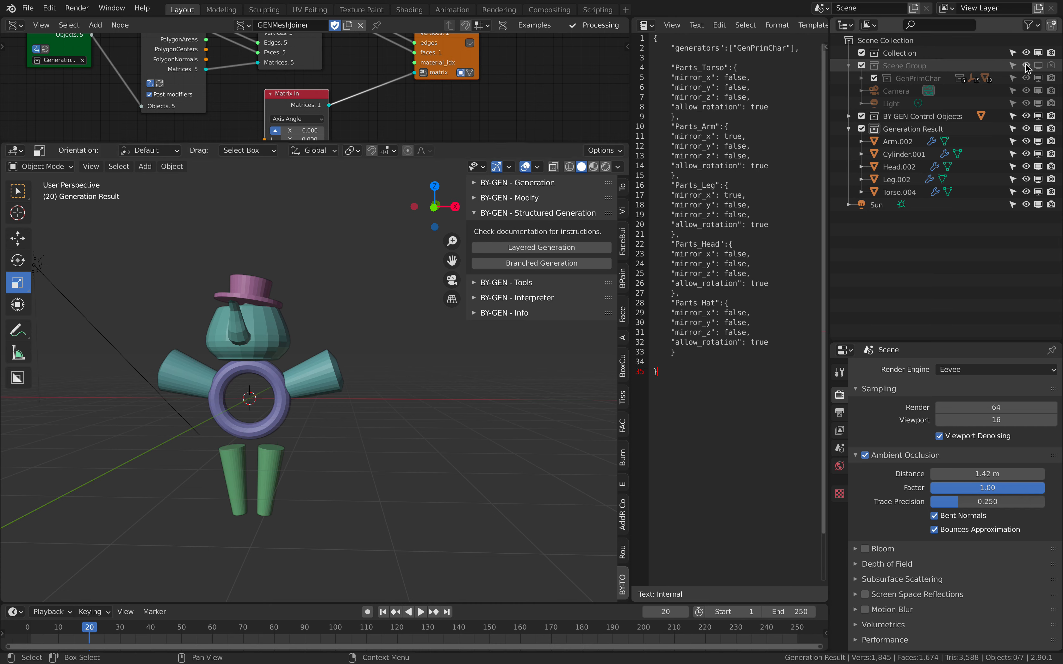
click(1036, 66)
click(1036, 66)
click(1037, 65)
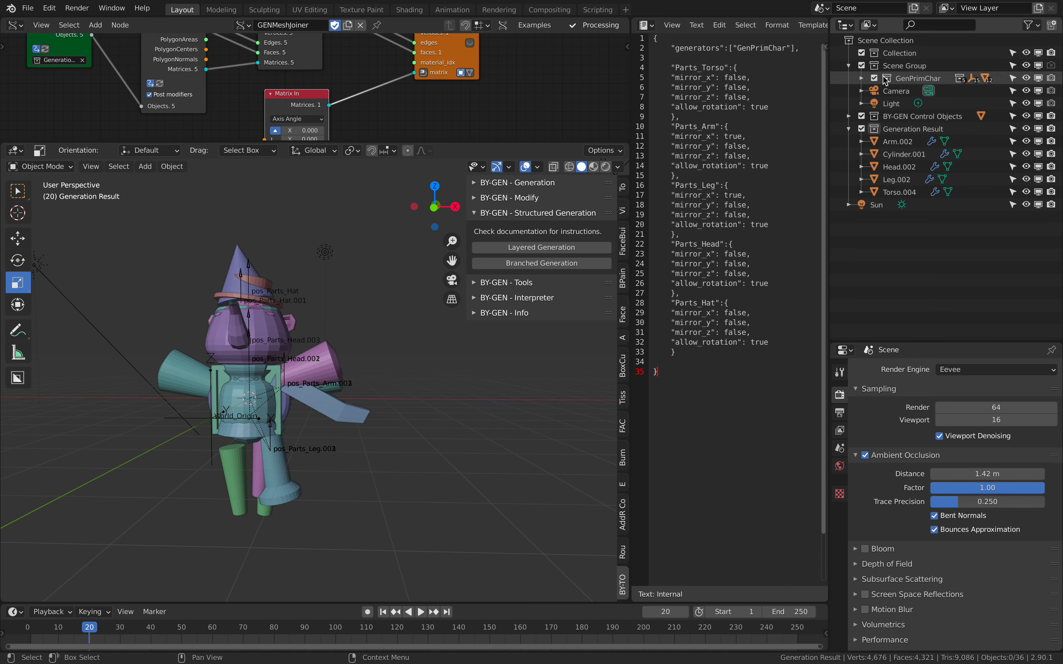
Expand the GenPrimChar collection with Parts_Torso collapsed, so that only its part collections are listed
click(862, 78)
click(915, 92)
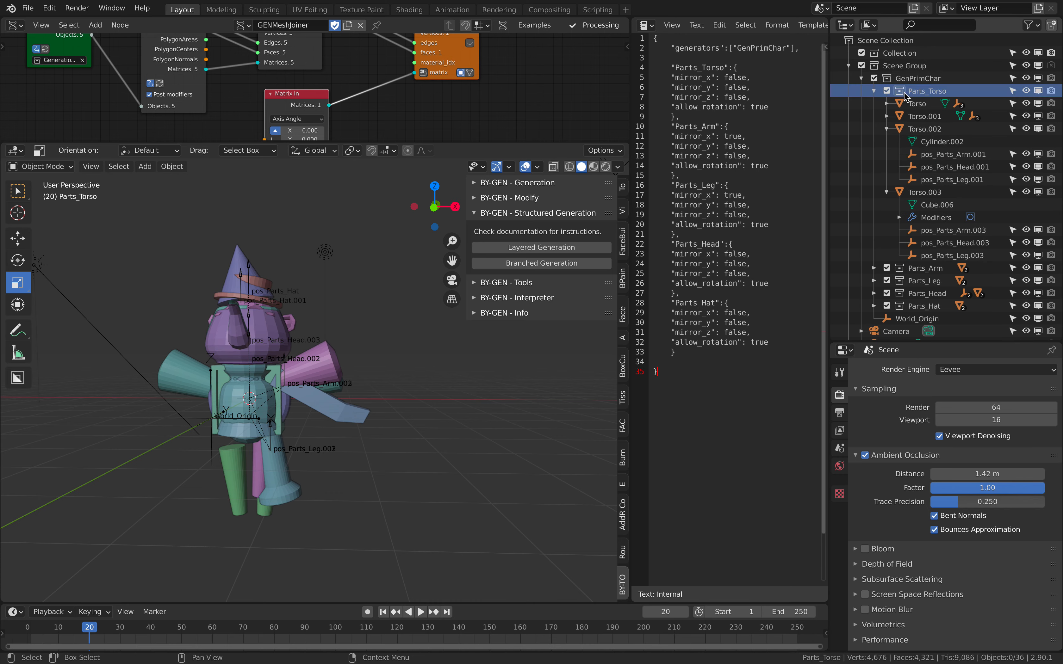
click(874, 91)
mouse_move(341, 332)
middle_down()
mouse_move(382, 346)
mouse_move(351, 328)
middle_up()
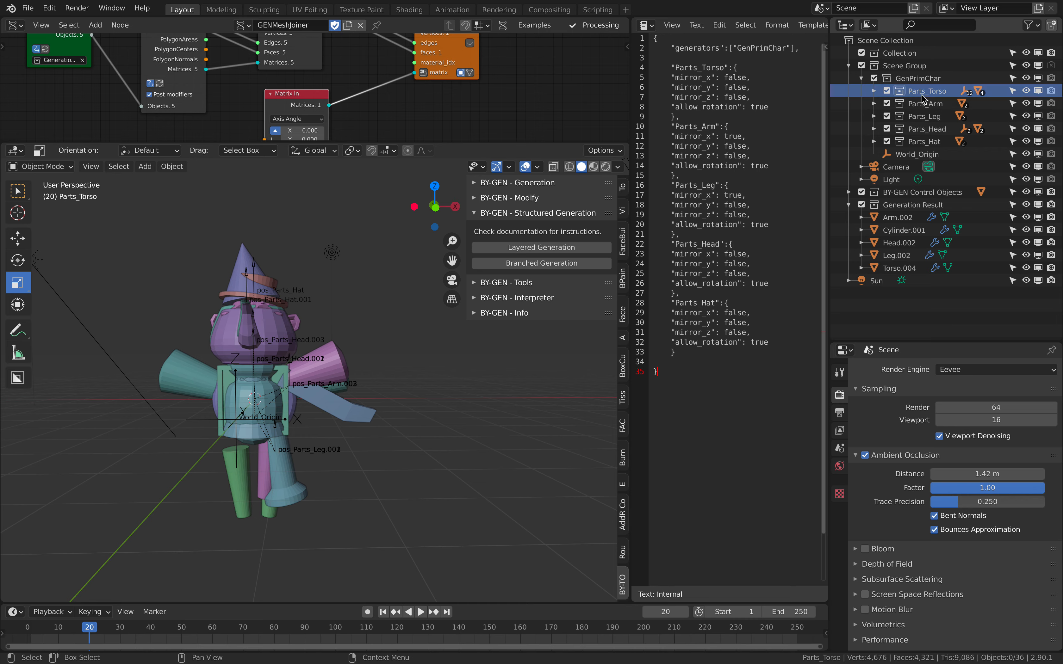
Go through the Parts_Arm, Parts_Leg, Parts_Hat, Parts_Head and Parts_Torso collections by selecting them one after another
click(932, 104)
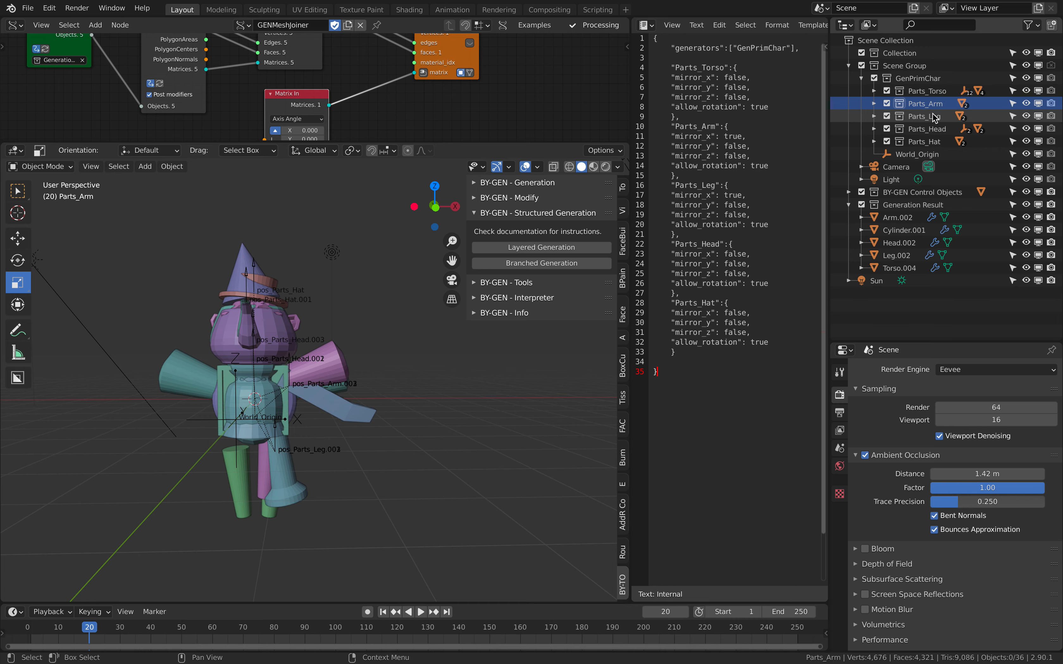
click(934, 116)
click(936, 129)
click(938, 143)
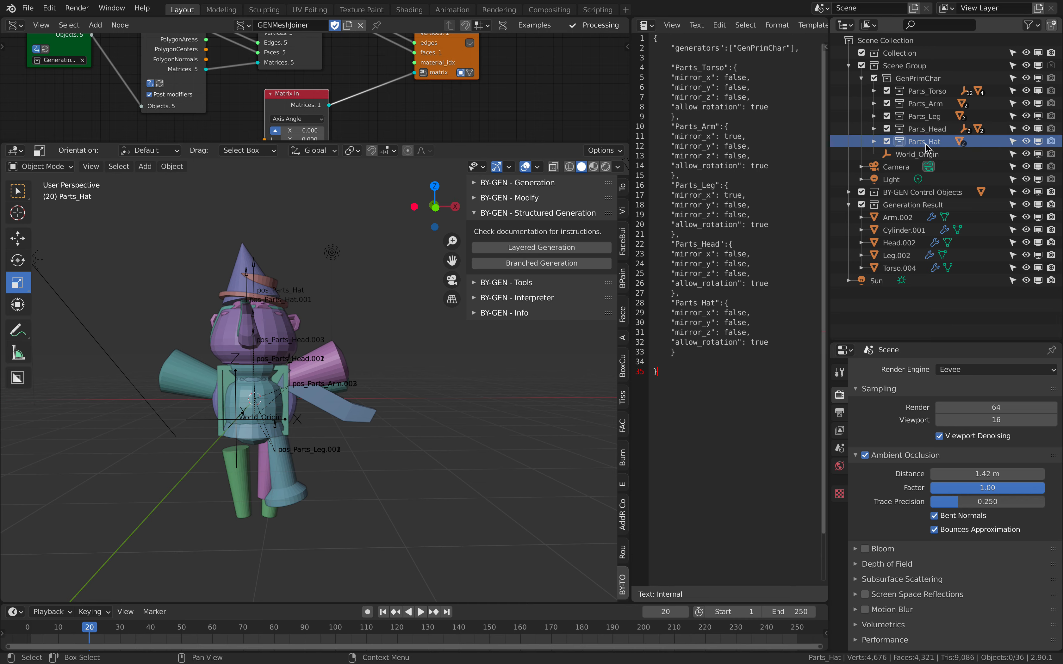
click(937, 132)
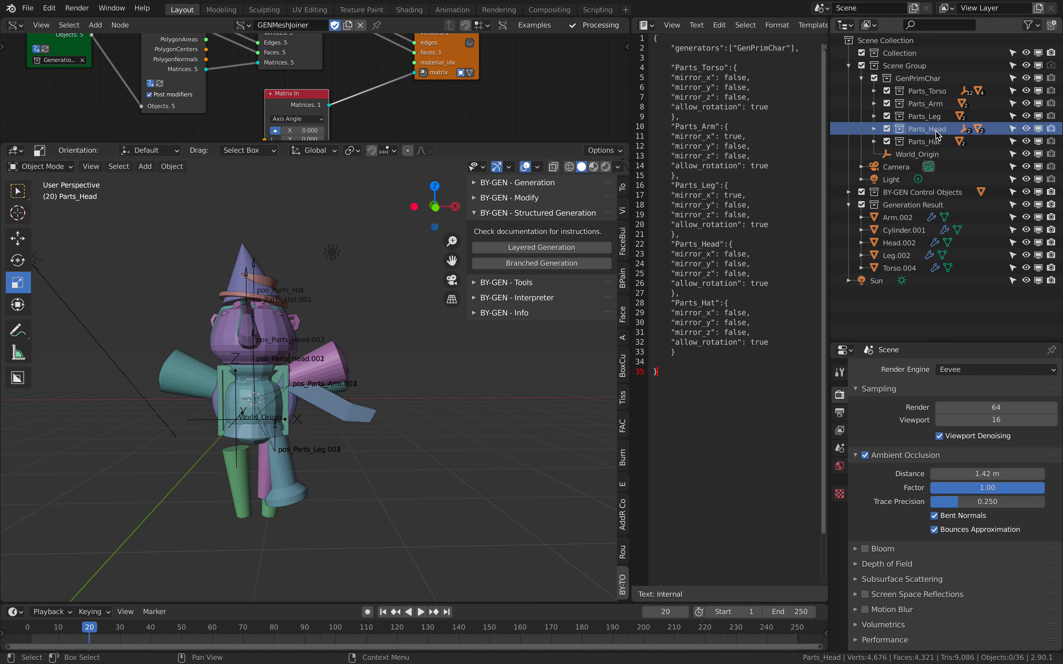
click(935, 106)
click(936, 118)
click(940, 129)
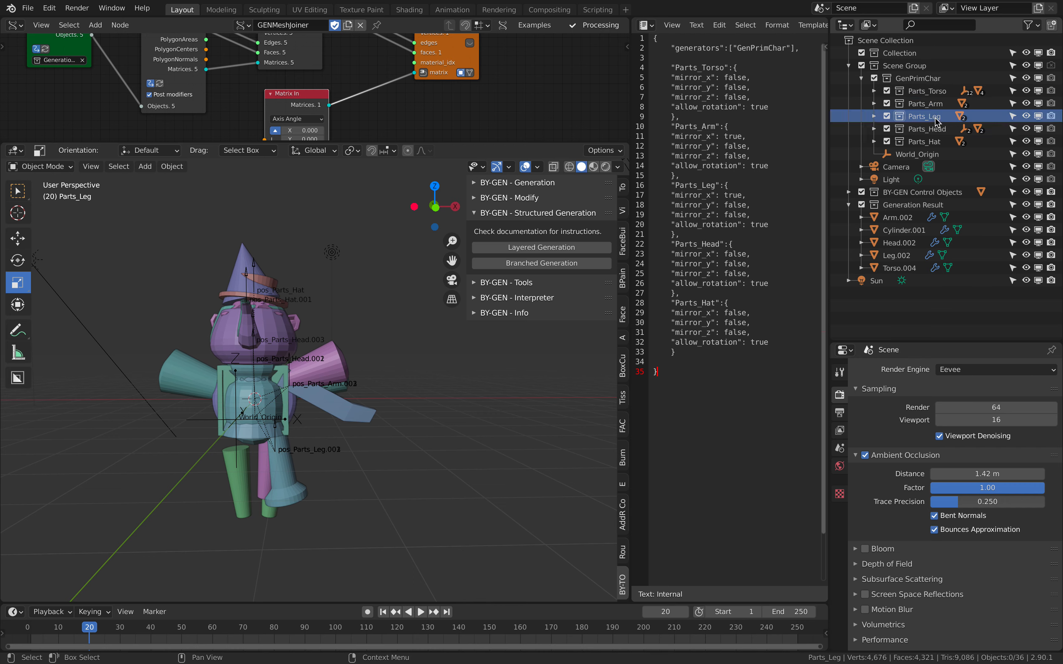
click(928, 91)
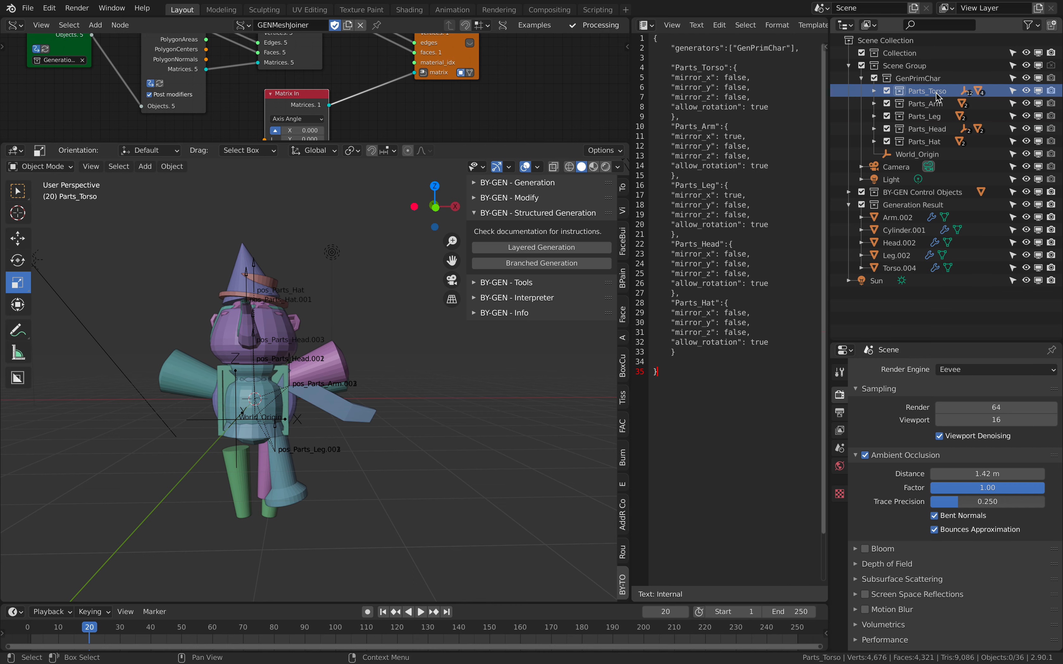
Select the cone hat in the scene and examine the part position empties around the hat and head up close
middle_drag(401, 239, 285, 267)
click(250, 272)
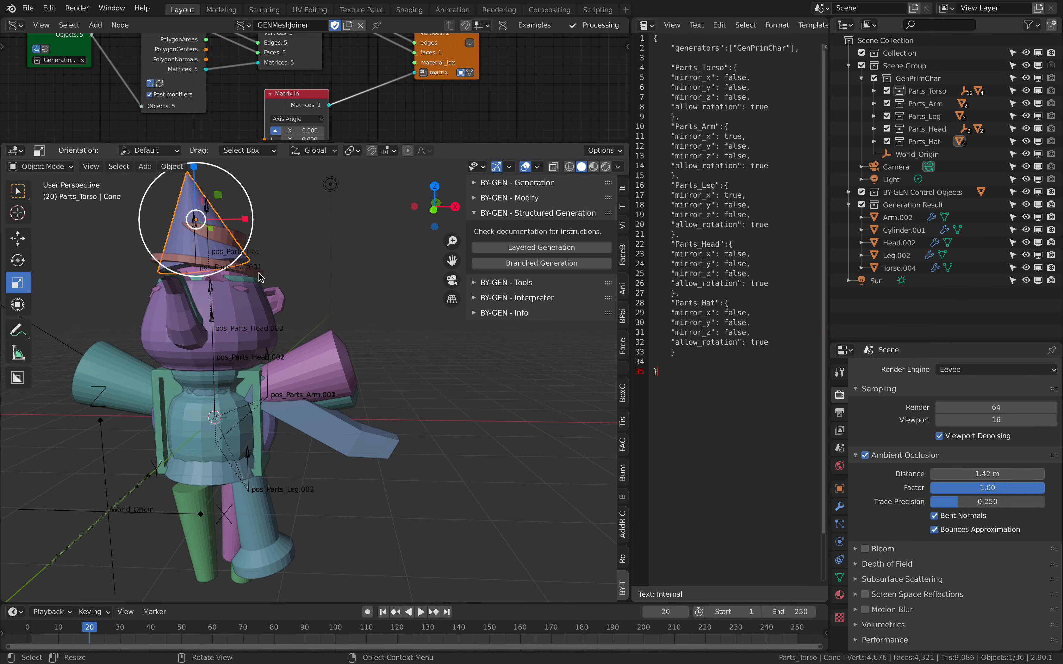
scroll(307, 324, up, 5)
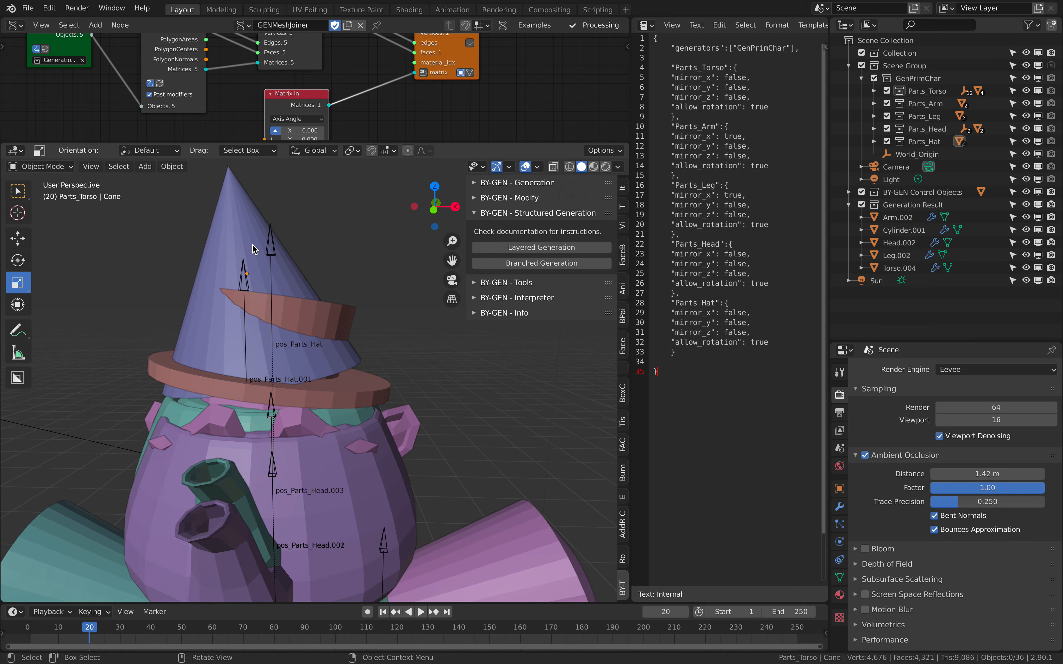
Inspect the arm and leg position empties parented to the Torso object in Parts_Torso, then collapse that collection
click(874, 91)
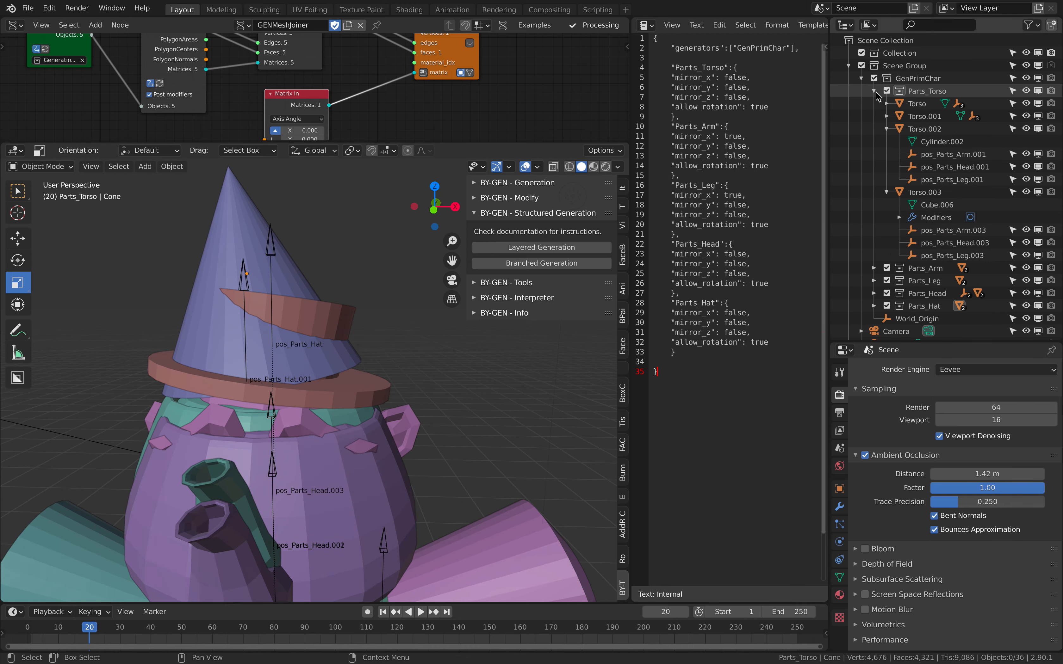
click(888, 142)
click(887, 141)
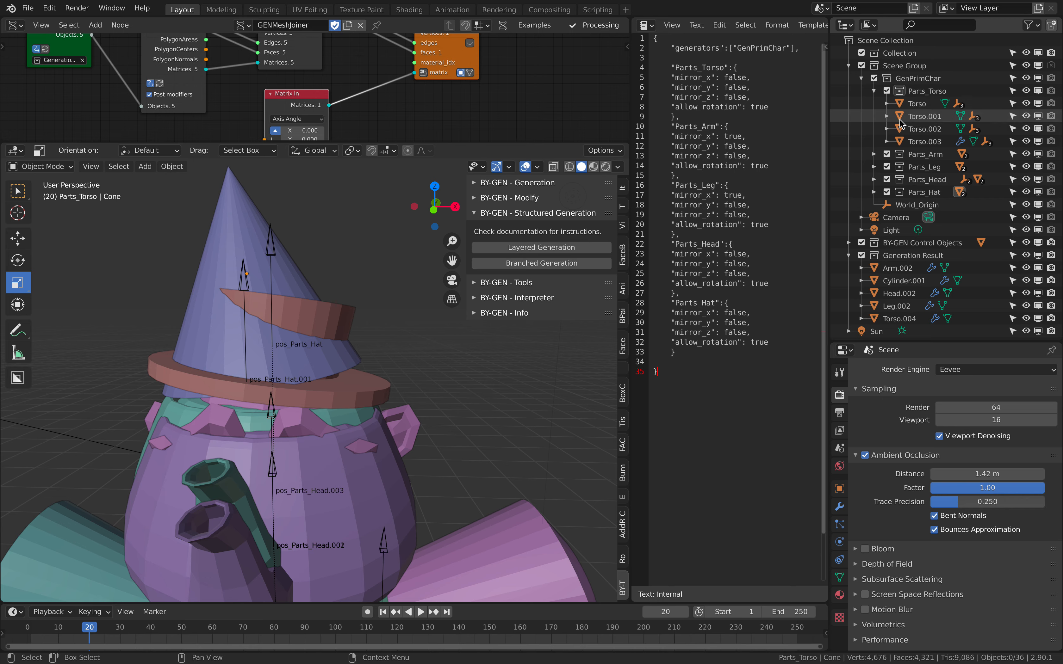
drag(888, 117, 887, 104)
click(953, 142)
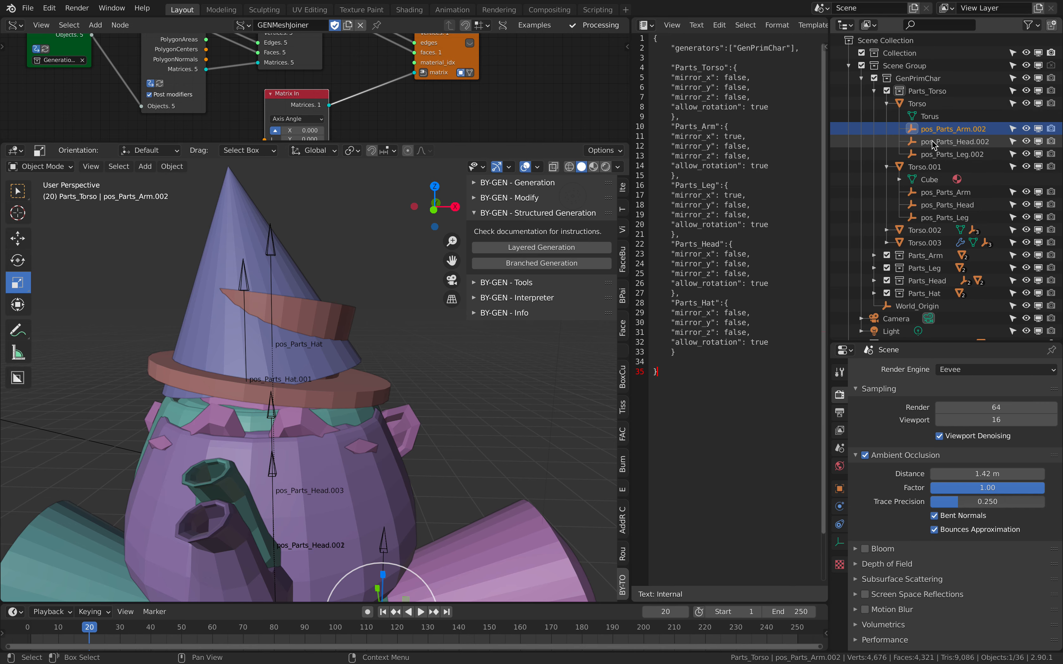
click(951, 154)
key(KP_Decimal)
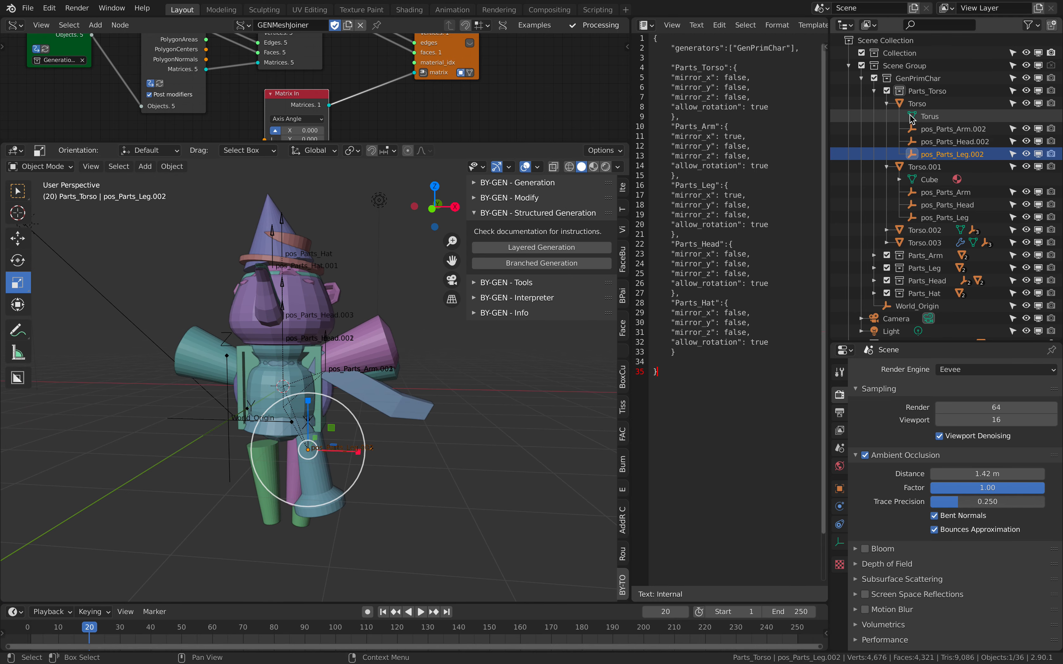
click(887, 104)
click(890, 113)
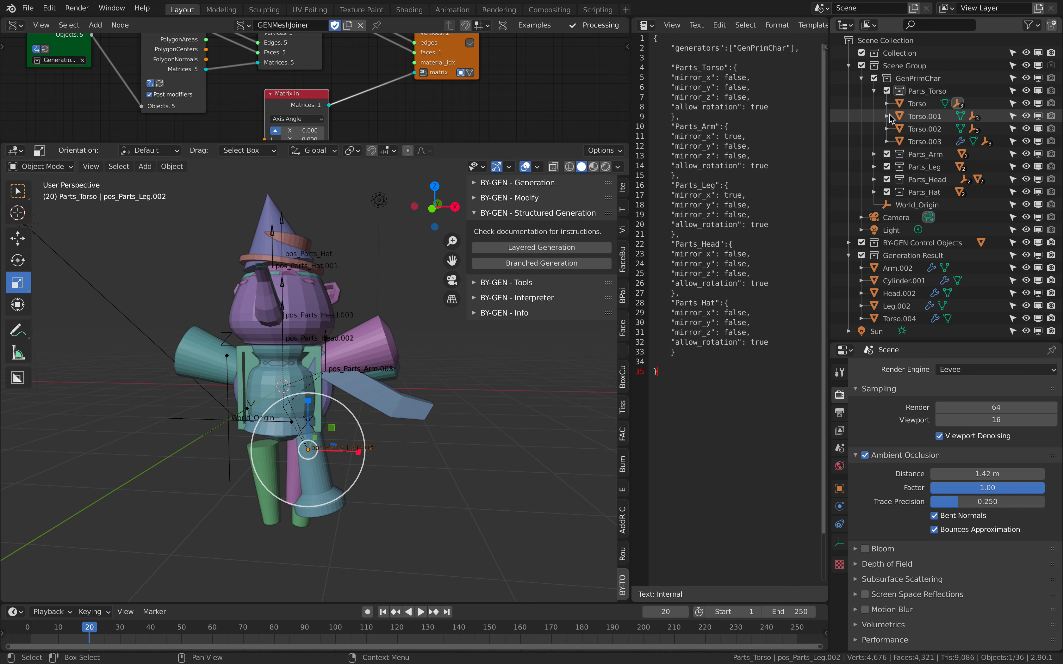
click(874, 91)
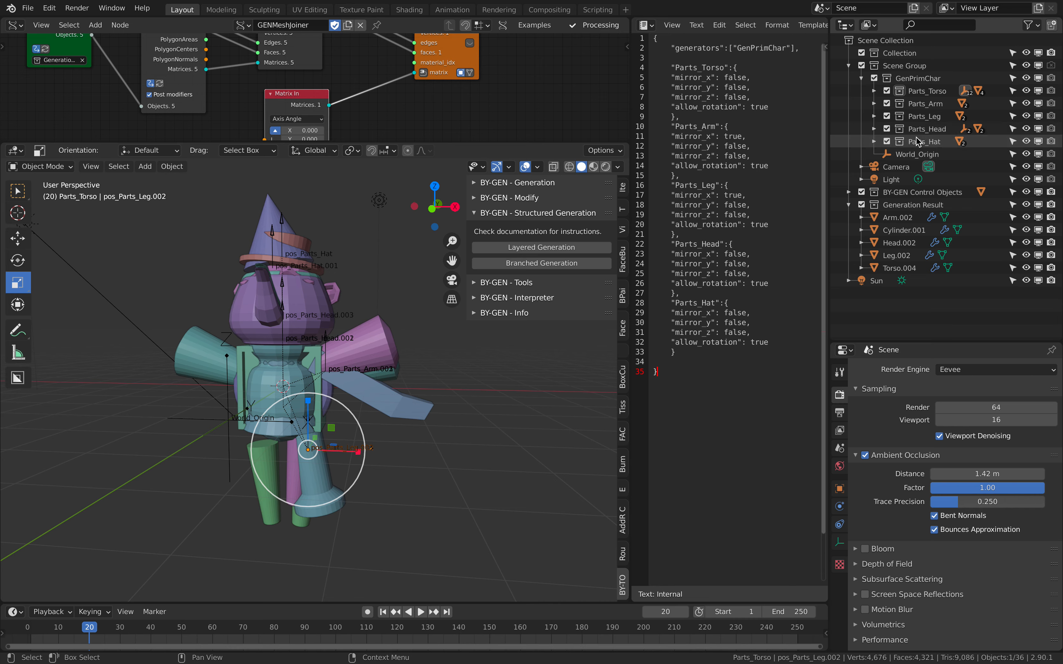
Select the World_Origin empty and then the Arm.001 part to point them out, and clear the selection
scroll(495, 403, down, 1)
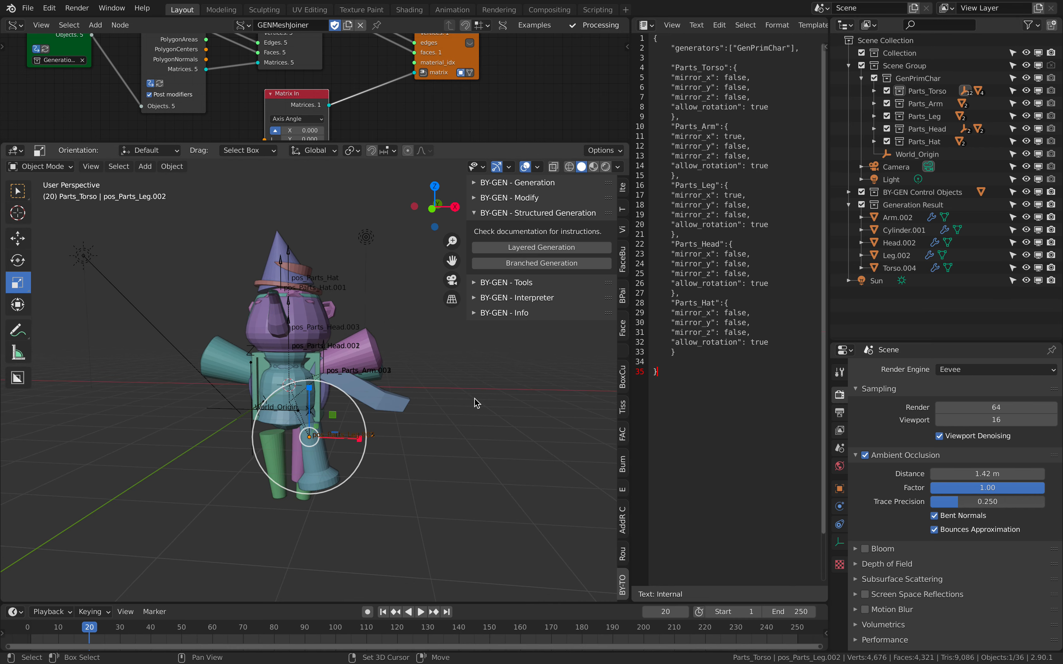
shift+drag(486, 401, 397, 413)
middle_drag(400, 401, 405, 400)
click(917, 154)
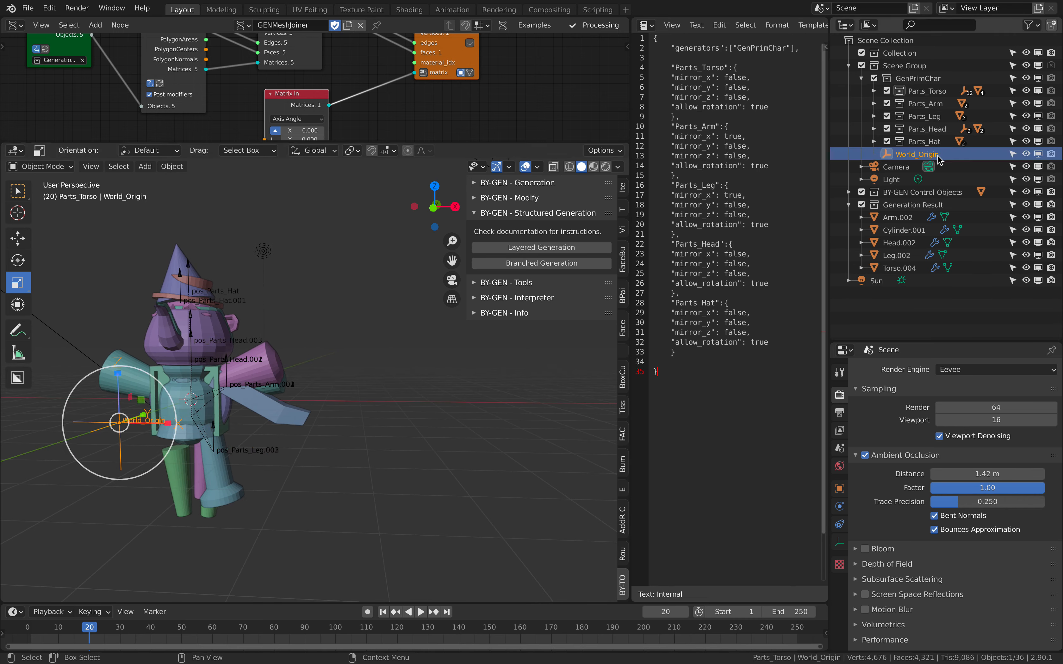
click(285, 367)
middle_drag(365, 355, 393, 355)
click(395, 360)
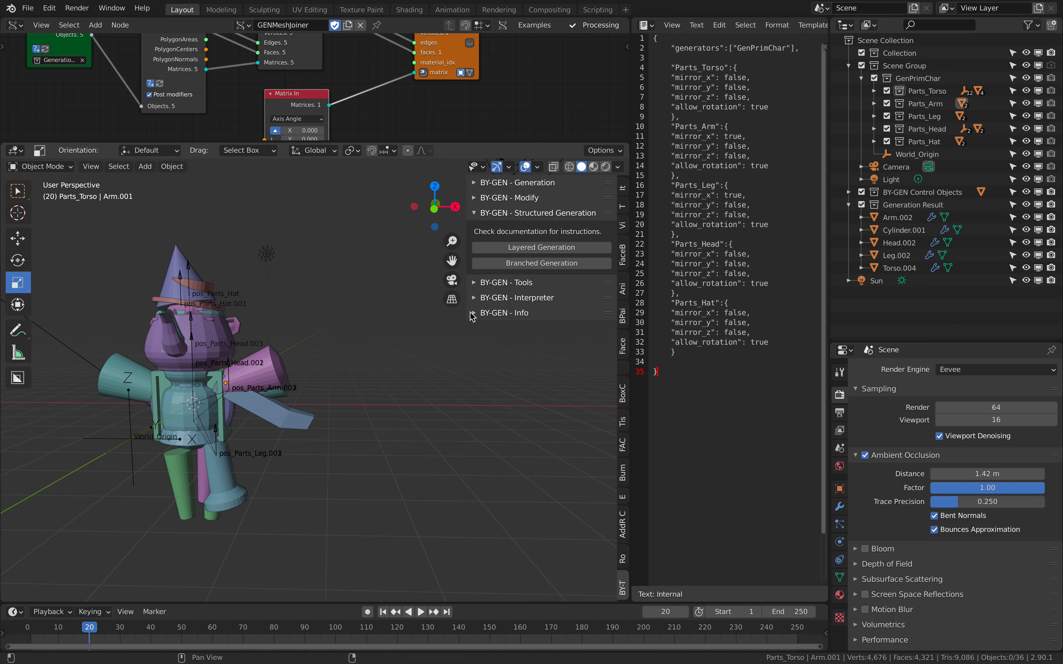
Run Layered Generation with the config.gen text, enable generation and set the seed value to 3
click(536, 249)
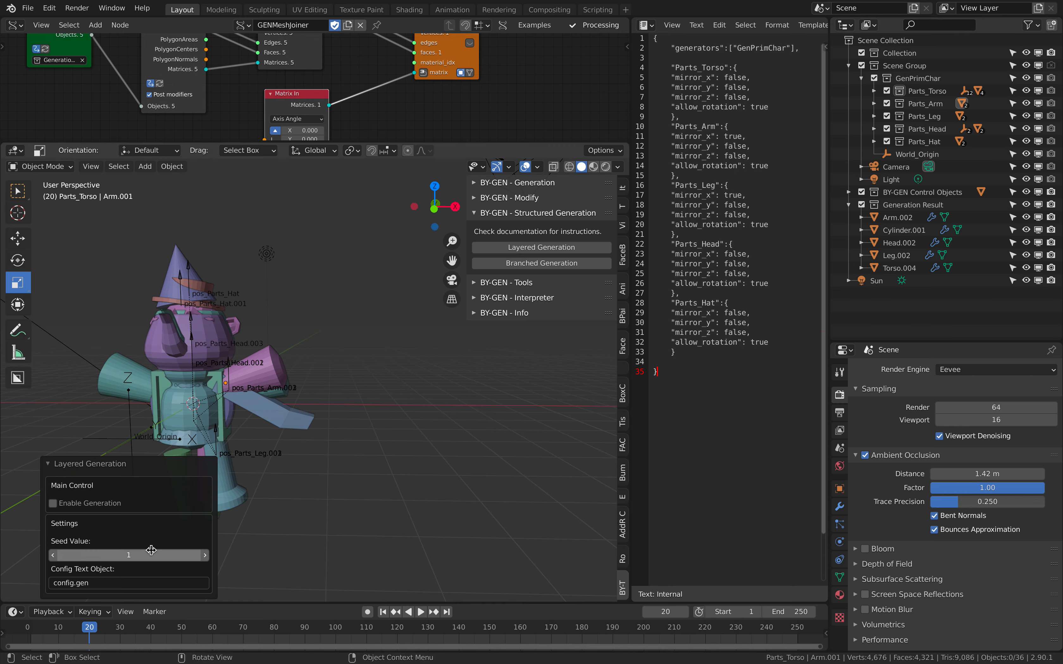
click(77, 504)
click(204, 556)
click(204, 555)
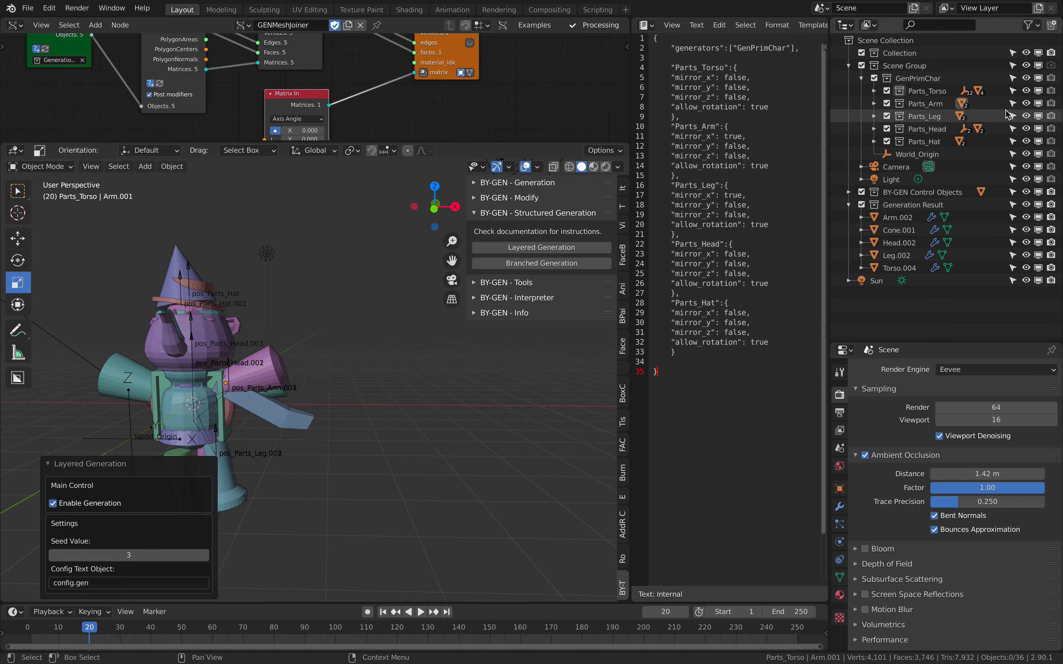
Set the generation seed to 5 and hide the Scene Group collection so only the generated character shows
click(1027, 66)
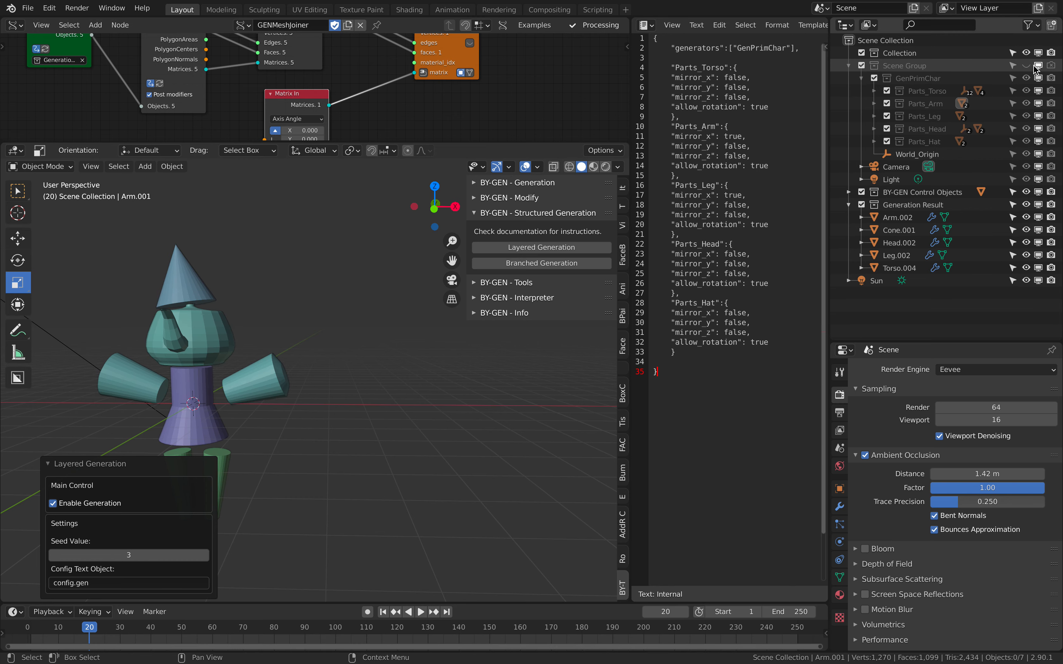
click(204, 555)
click(204, 556)
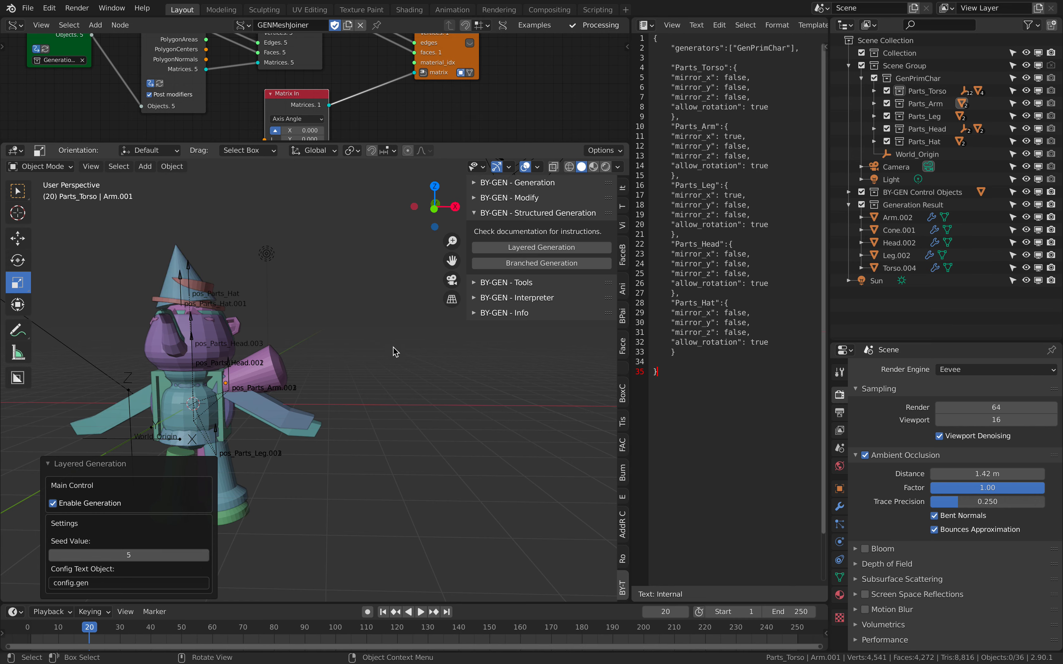
click(323, 434)
click(459, 416)
click(1038, 65)
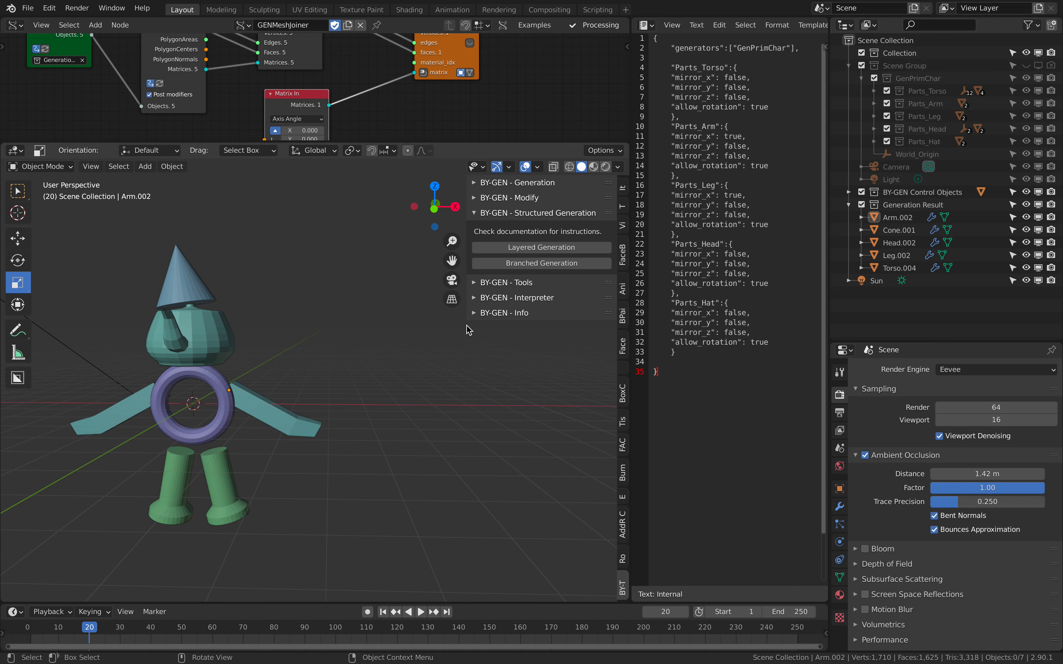
Run Layered Generation again and step the seed value up to 14, viewing the character from the front
click(562, 253)
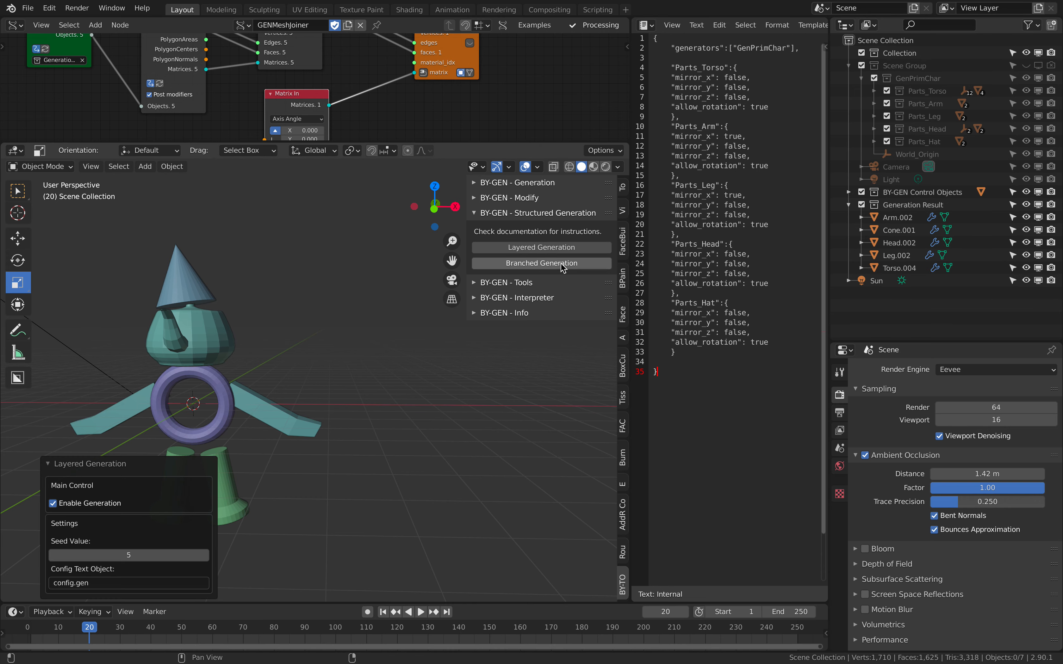
click(205, 555)
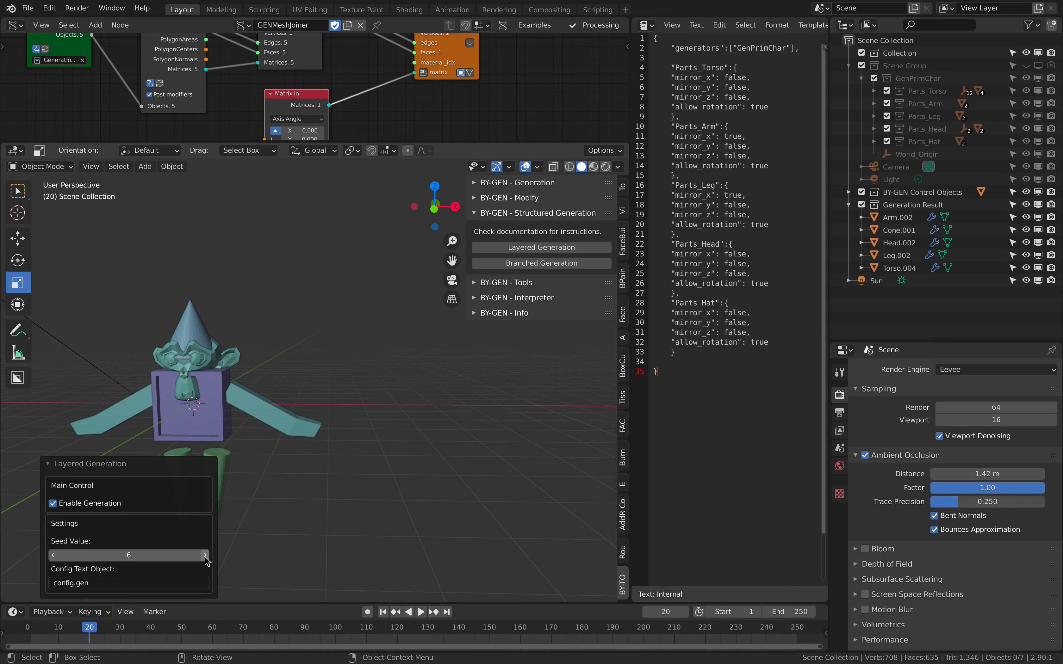
click(205, 555)
middle_drag(293, 414, 400, 381)
click(205, 556)
click(205, 556)
click(205, 555)
click(205, 555)
click(205, 556)
click(205, 555)
click(205, 555)
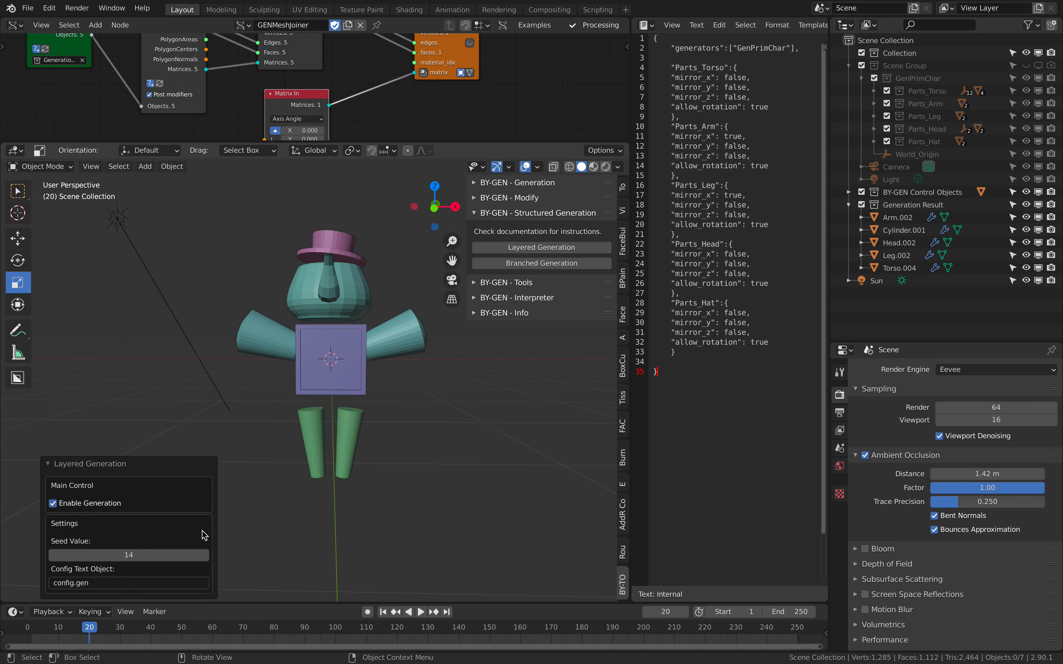
Keep stepping the Layered Generation seed up to 72 to cycle through more random character variations
click(205, 555)
click(204, 555)
click(205, 556)
click(205, 555)
click(205, 555)
click(205, 555)
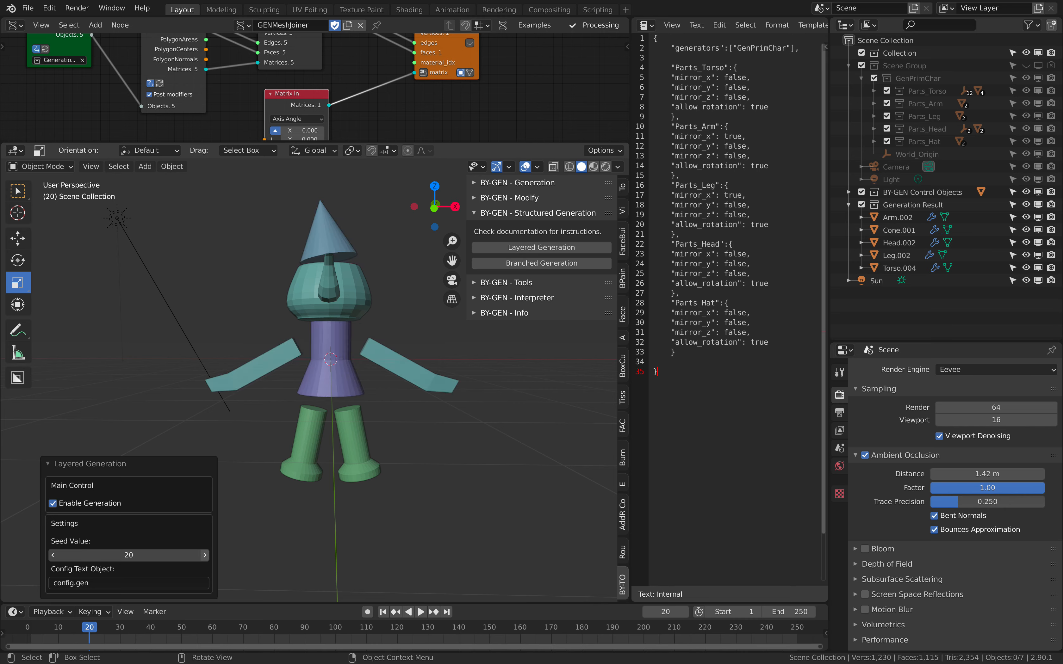
click(205, 555)
click(204, 555)
click(205, 556)
click(205, 556)
click(205, 555)
click(205, 556)
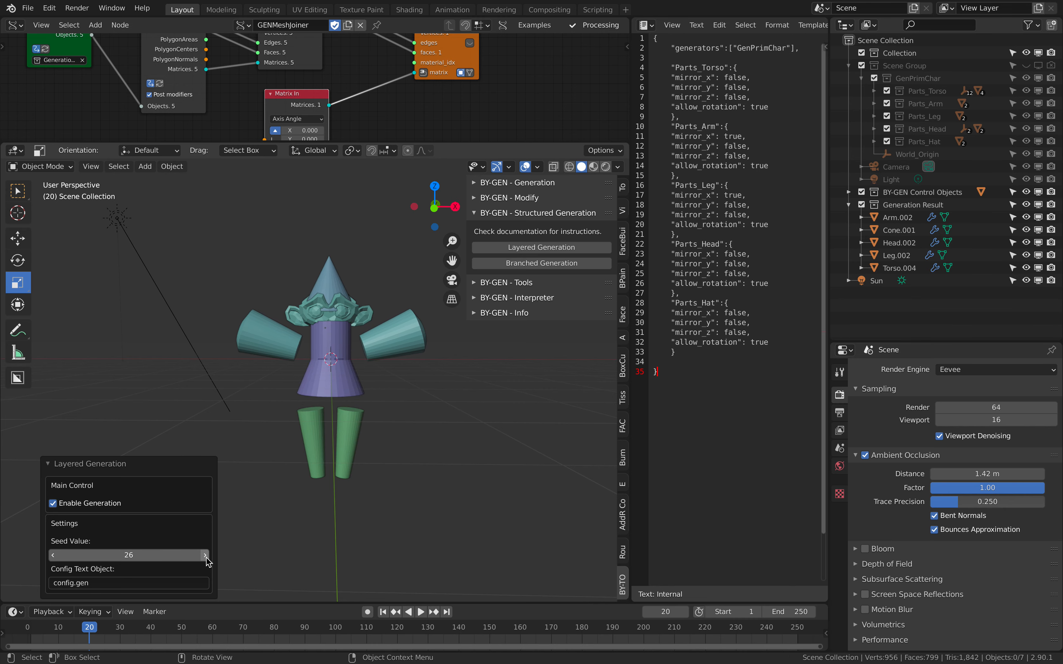
click(205, 555)
click(205, 555)
click(205, 555)
double_click(205, 556)
click(205, 556)
click(205, 556)
click(205, 555)
click(204, 556)
click(205, 555)
double_click(205, 556)
click(205, 555)
double_click(205, 556)
click(205, 556)
double_click(205, 555)
click(205, 555)
double_click(205, 555)
click(205, 556)
double_click(205, 556)
double_click(205, 555)
double_click(205, 556)
double_click(205, 555)
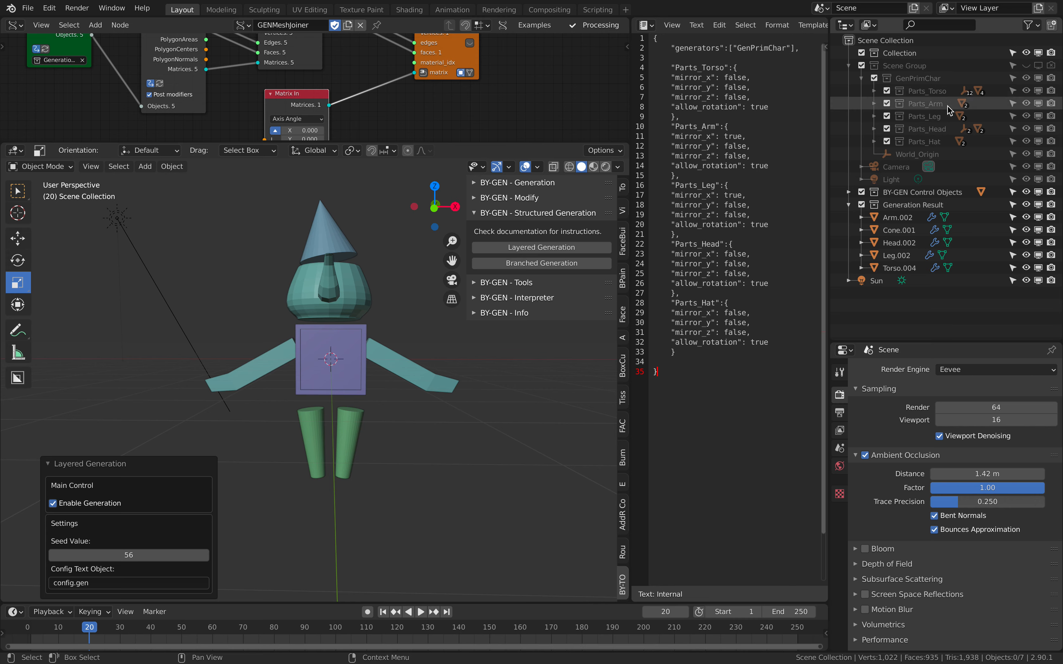
click(206, 555)
click(207, 556)
click(206, 556)
click(206, 556)
click(207, 556)
click(206, 556)
click(207, 556)
click(206, 555)
click(205, 556)
click(205, 555)
click(205, 555)
click(205, 556)
click(205, 556)
click(205, 555)
click(204, 555)
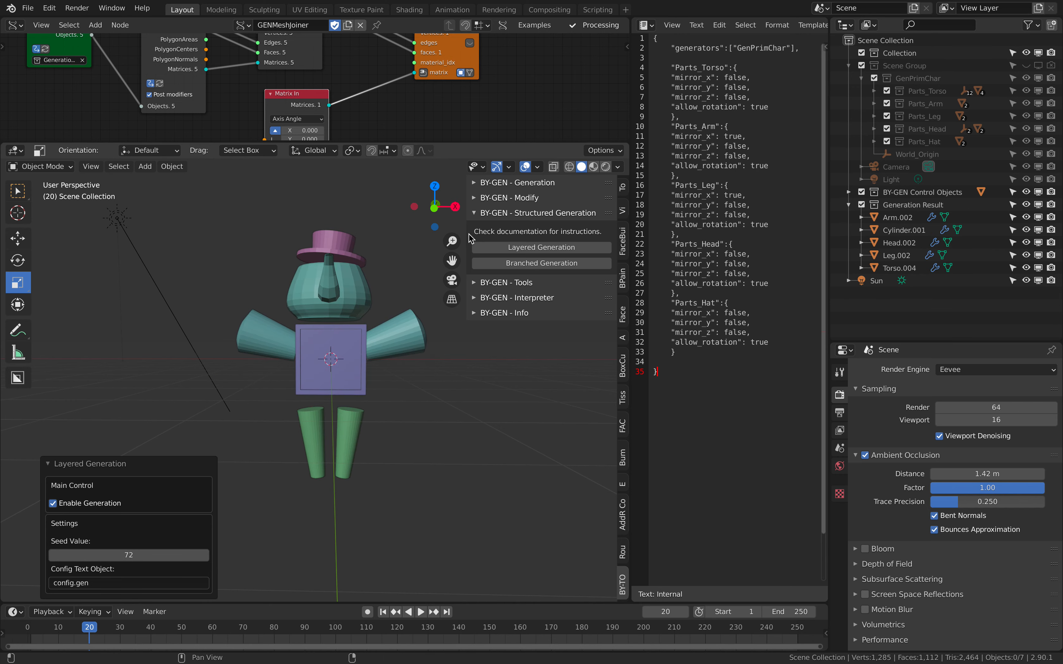
Save the project as a new incremented version named primitive_figure_009.blend
key(n)
click(30, 8)
click(67, 109)
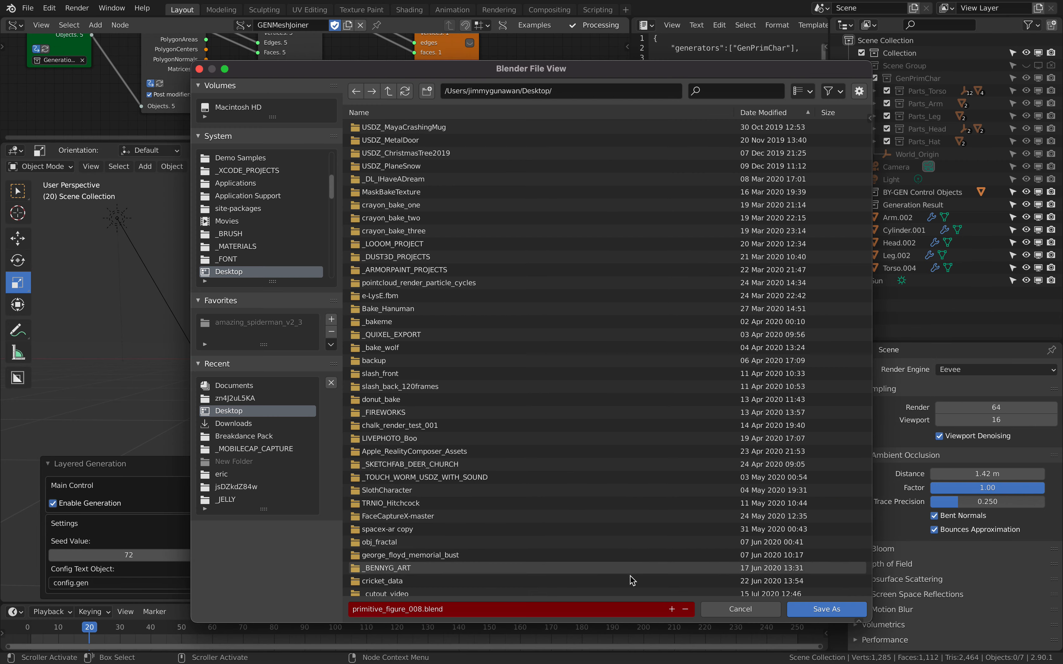
click(808, 609)
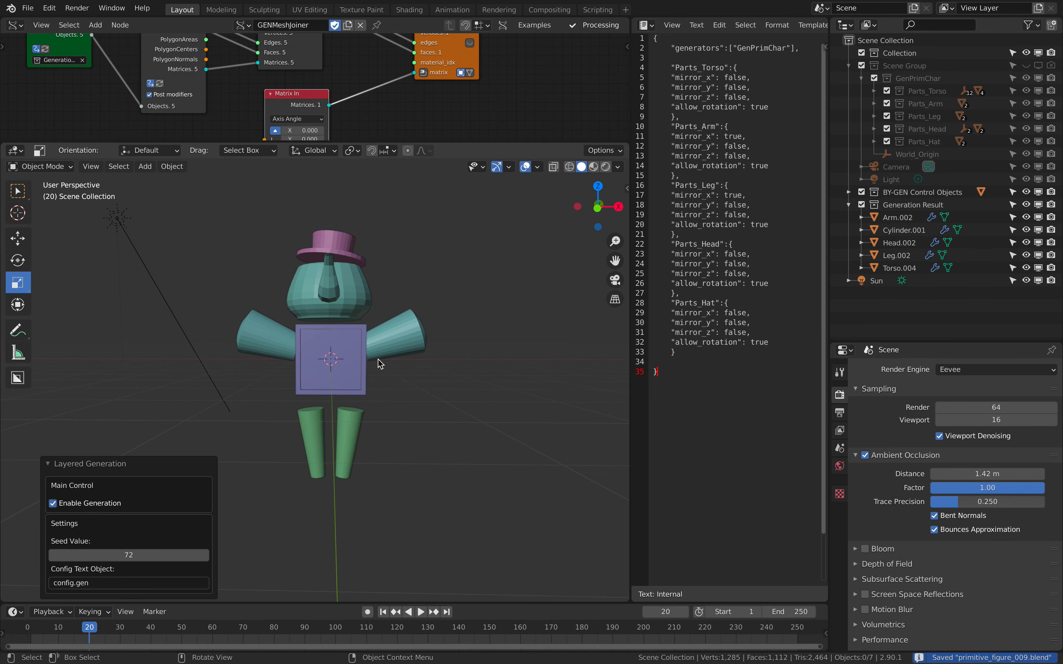
Step the Layered Generation seed up to 83 to cycle through more random characters
click(205, 555)
click(205, 556)
click(205, 555)
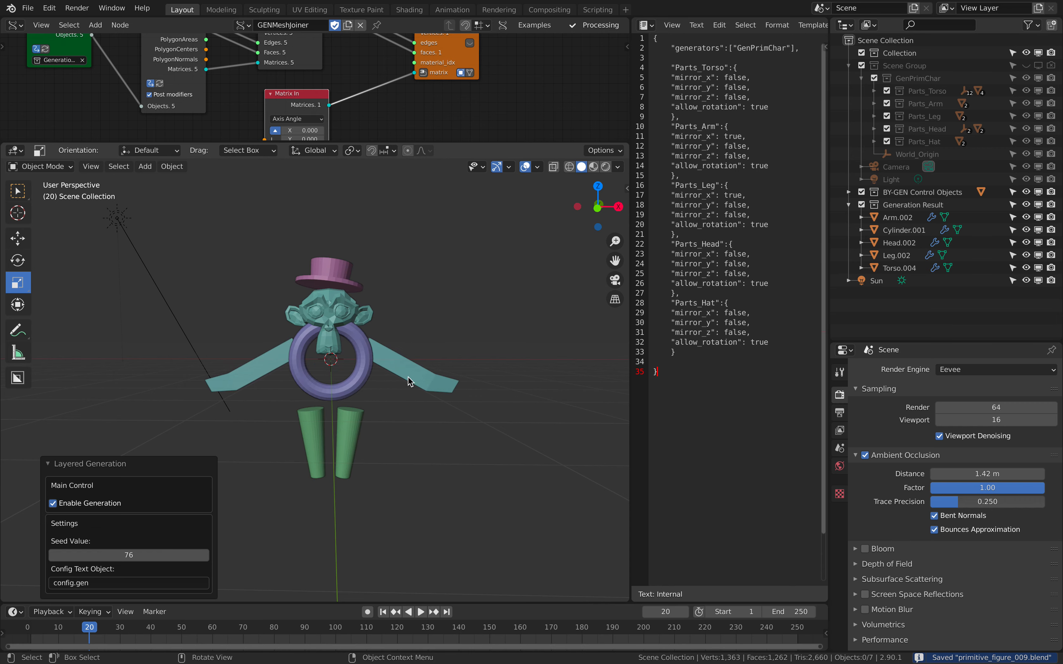
click(205, 555)
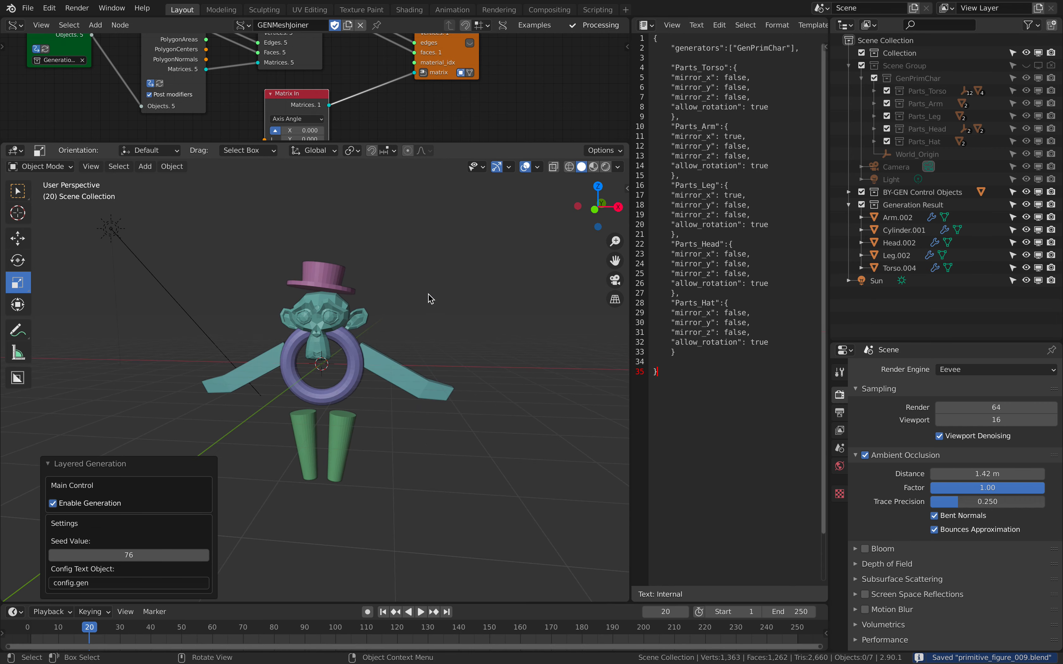
click(205, 555)
click(205, 556)
click(205, 555)
click(208, 554)
click(208, 555)
click(208, 554)
click(208, 555)
Add a cube and move it beside the character's head, about 4.18 m in X, 1.37 m in Y and 2.64 m in Z
shift+middle_drag(458, 298, 406, 318)
key(shift+a)
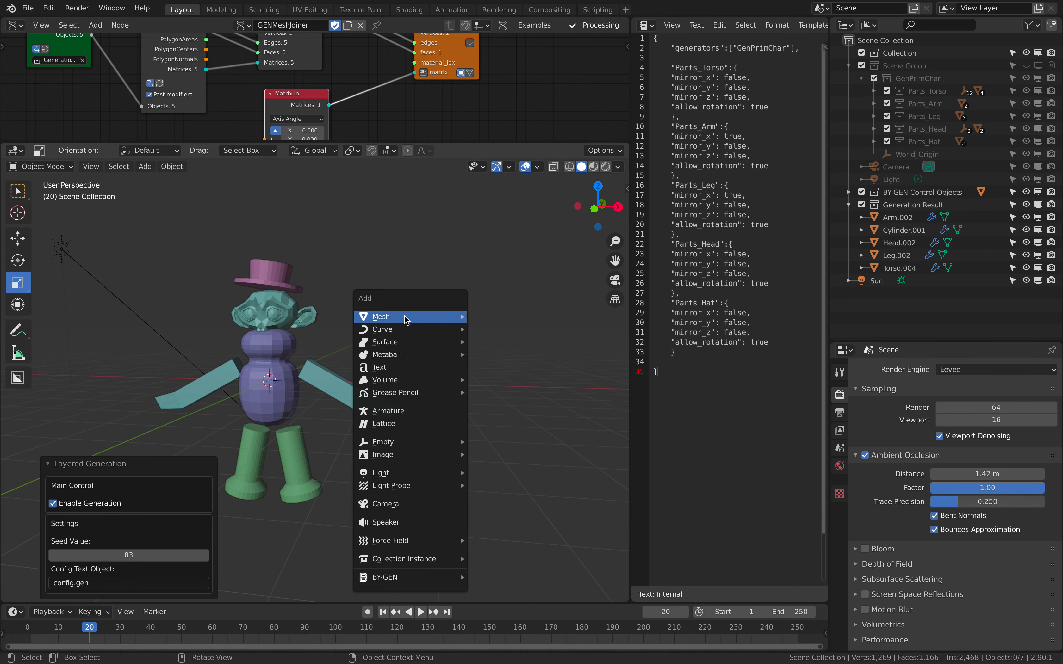
mouse_move(406, 320)
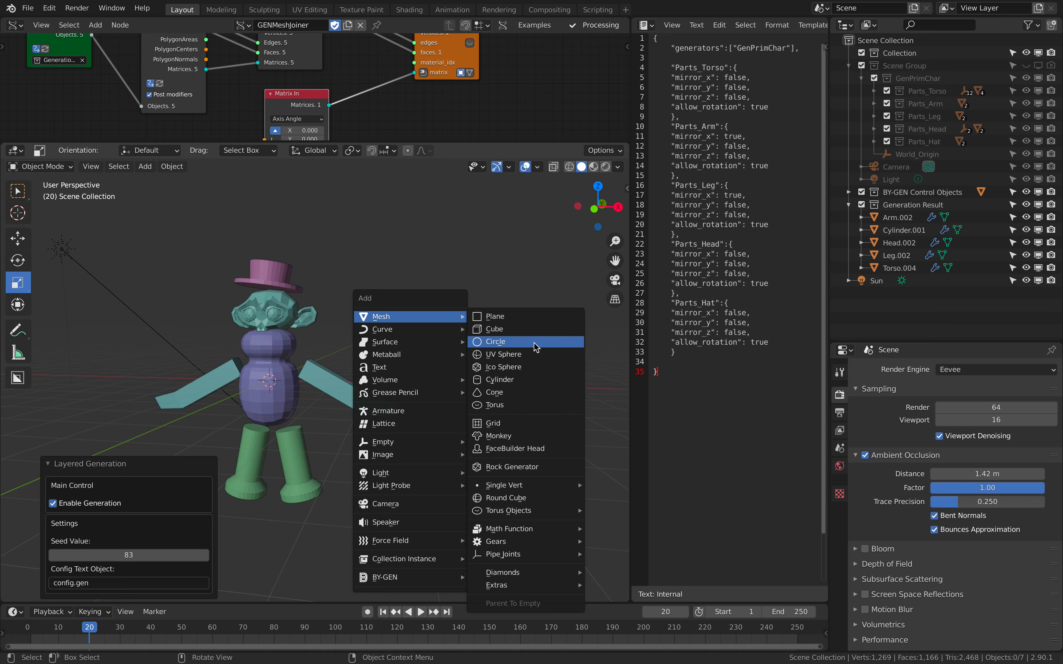
click(531, 330)
mouse_move(389, 388)
middle_down()
mouse_move(372, 393)
mouse_move(380, 389)
middle_up()
key(g)
click(527, 301)
shift+middle_drag(506, 313, 443, 383)
middle_drag(443, 383, 409, 402)
scroll(409, 401, up, 2)
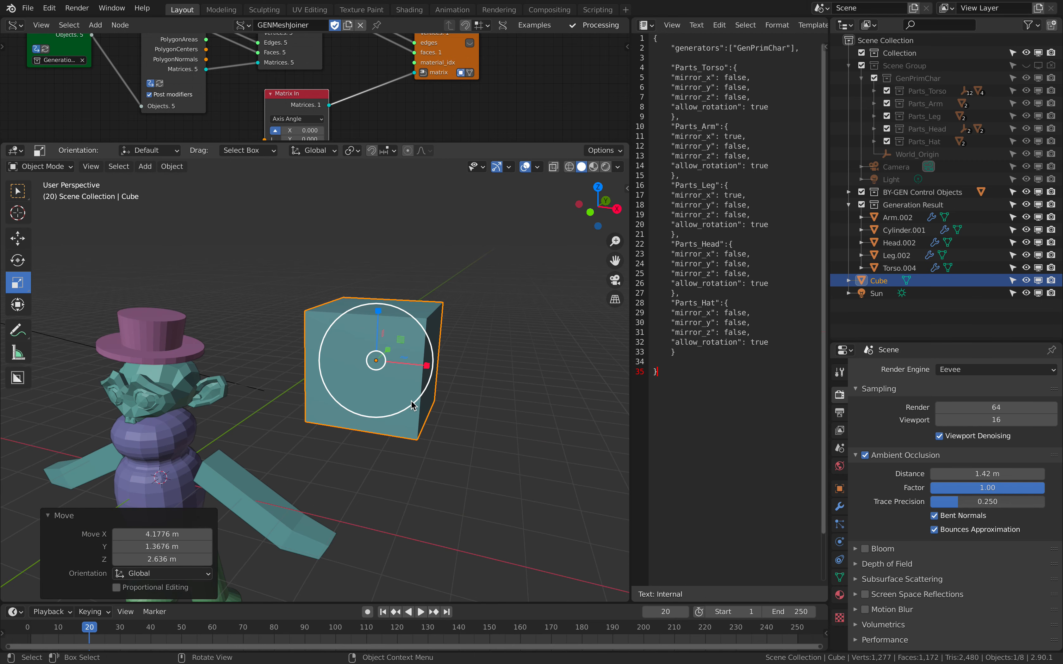
Add a Catmull-Clark subdivision at level 3 to the cube and apply the modifier
key(ctrl+3)
scroll(421, 400, up, 3)
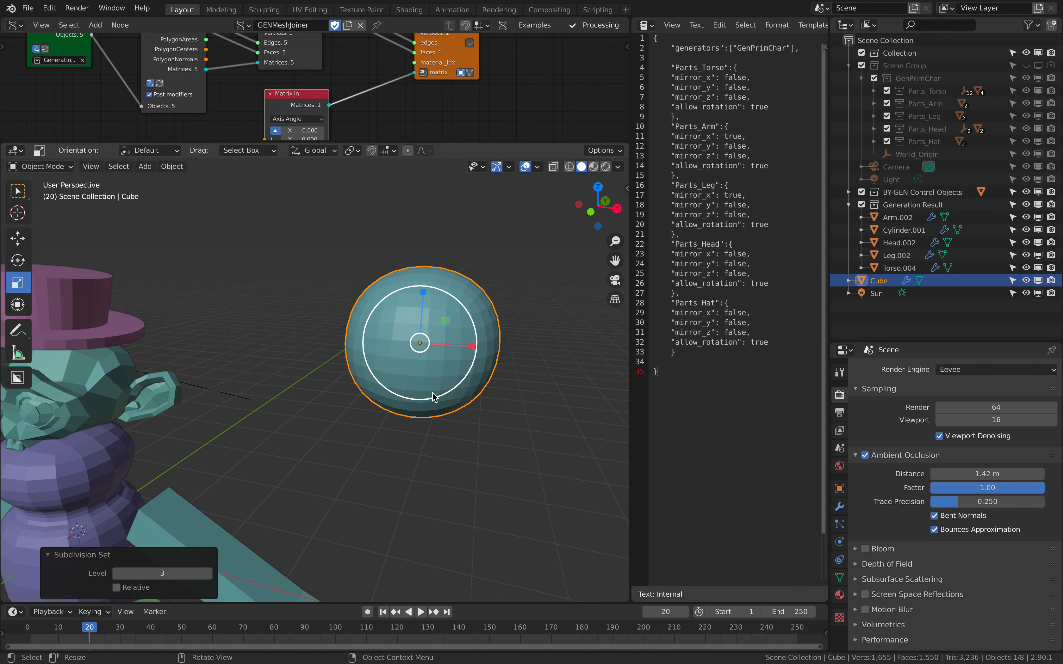
click(61, 167)
click(839, 506)
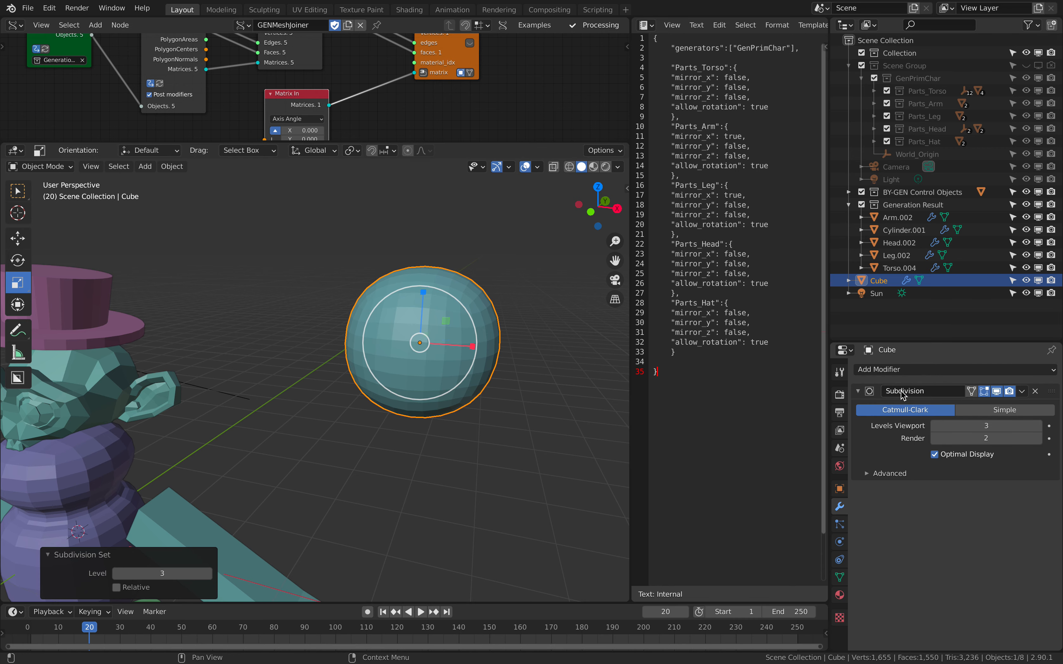
key(ctrl+a)
Show the Generation Result collection again and apply one more level 1 subdivision to the rounded cube
key(1)
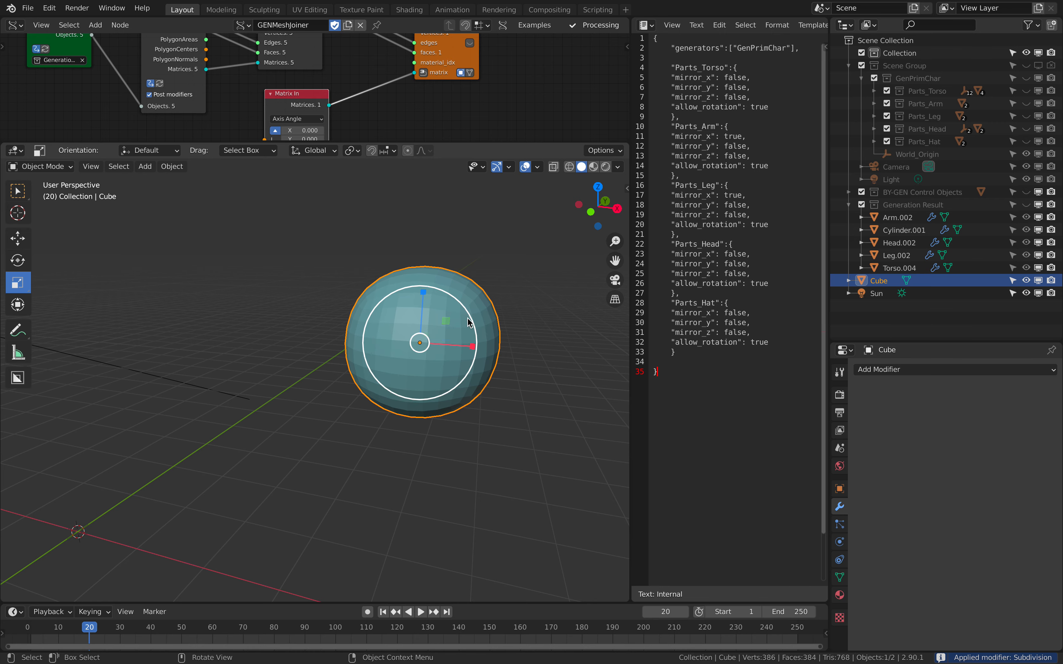
scroll(466, 330, down, 1)
click(1025, 205)
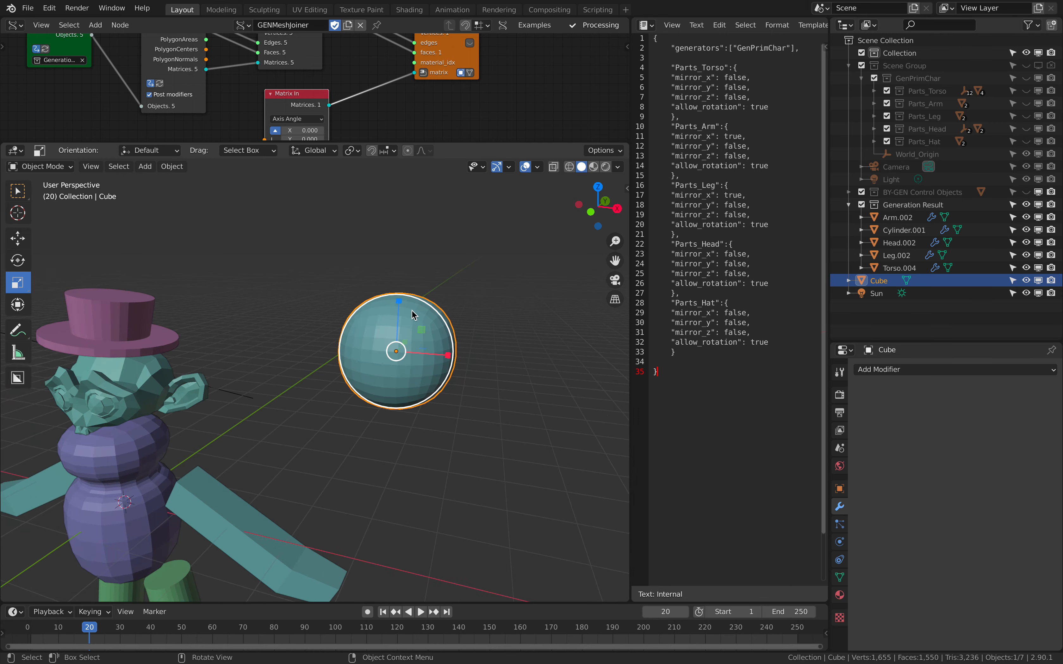
scroll(439, 314, up, 2)
key(ctrl+1)
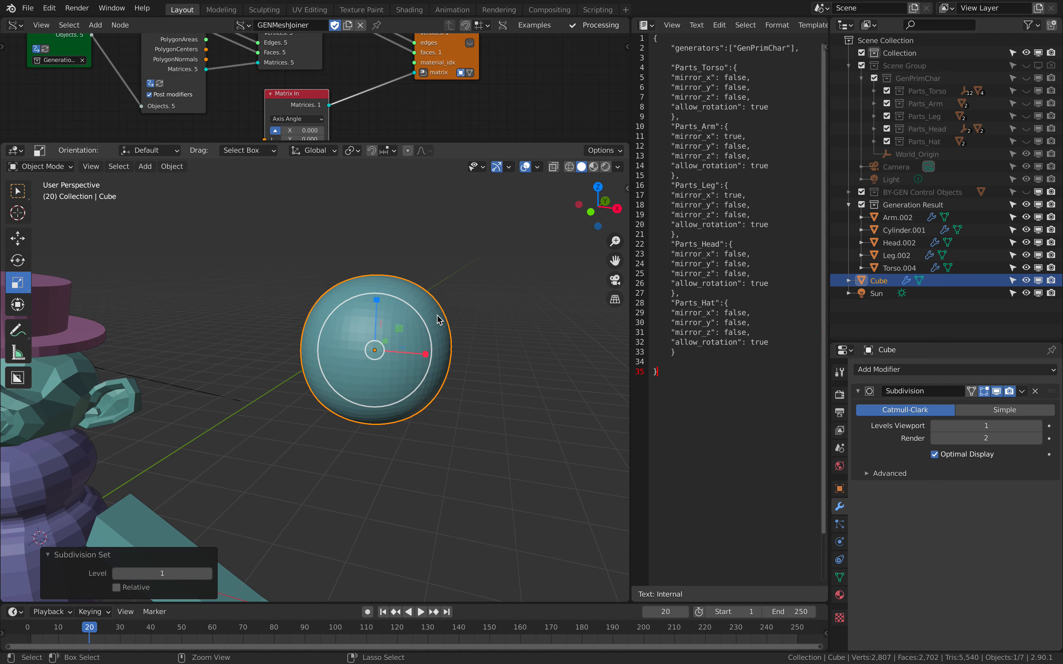
key(ctrl+a)
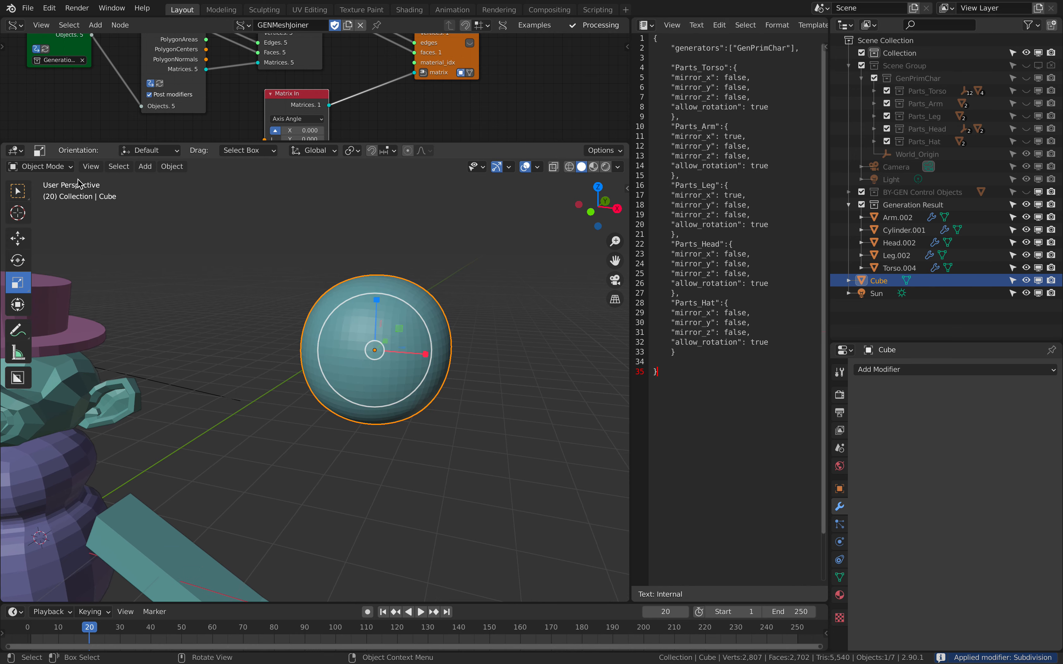
Sculpt two mirrored eye sockets and a wide smiling mouth into the sphere with the SculptDraw brush
click(40, 166)
click(35, 209)
mouse_move(393, 342)
middle_down()
mouse_move(406, 332)
mouse_move(411, 344)
middle_up()
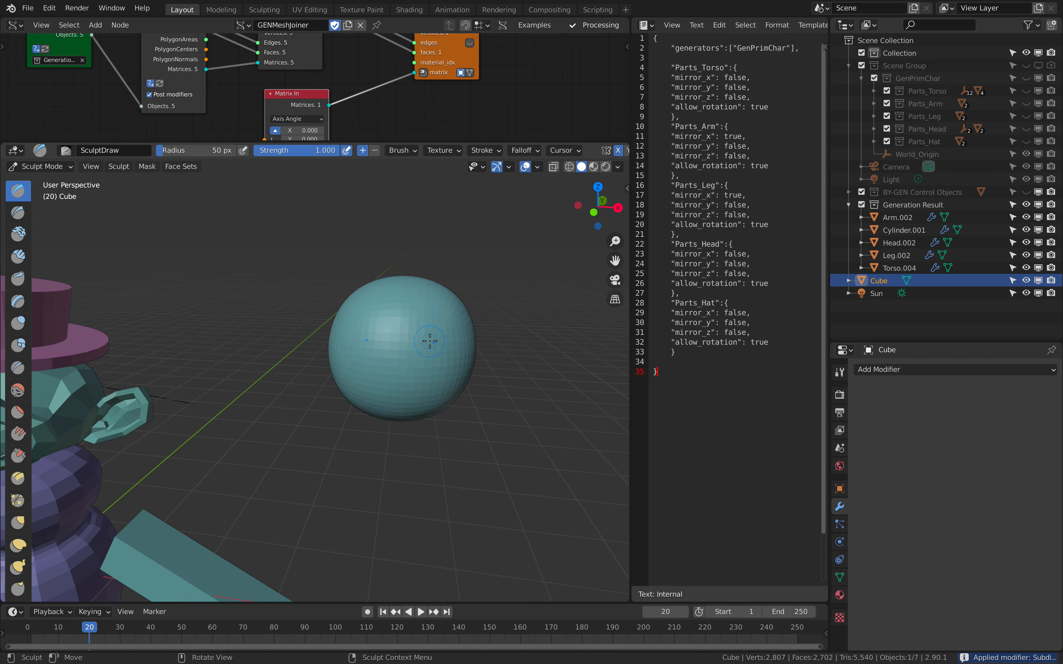
drag(432, 344, 438, 349)
middle_drag(433, 359, 431, 345)
drag(402, 363, 427, 360)
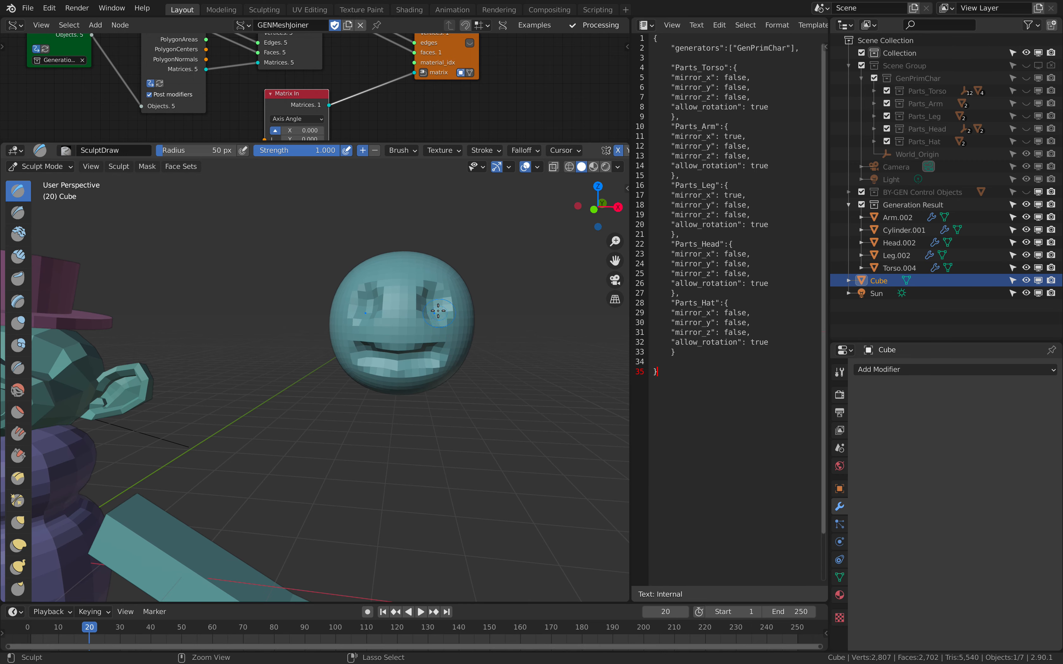
drag(438, 311, 438, 294)
drag(423, 359, 436, 353)
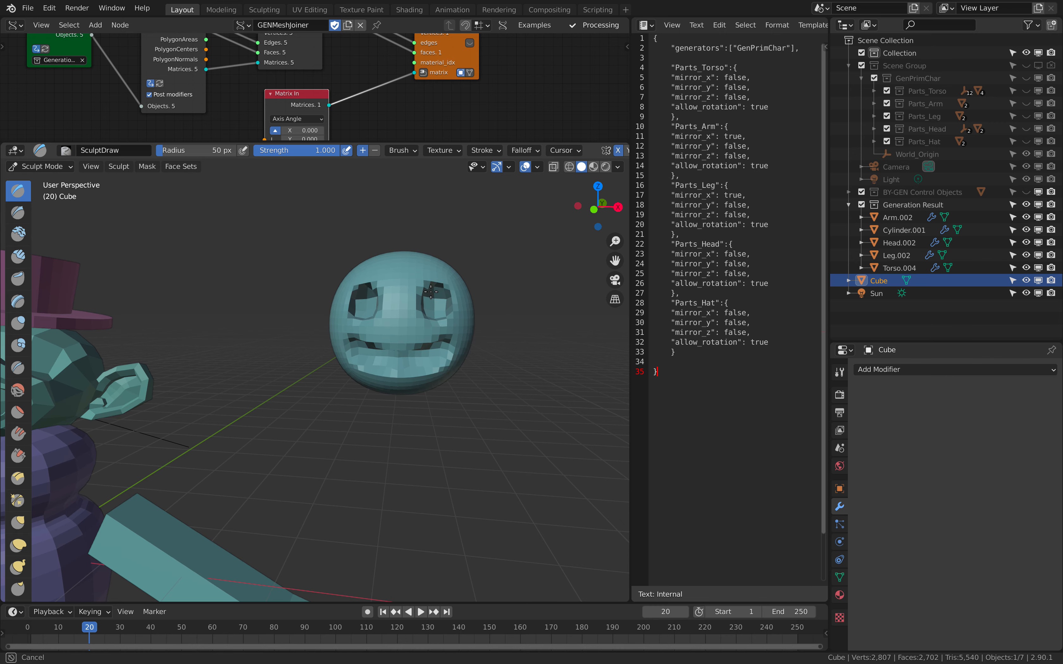
Return the sculpted head to Object Mode, shade it smooth and deselect it
click(40, 166)
click(37, 181)
right_click(377, 295)
click(388, 298)
scroll(387, 303, down, 2)
click(451, 387)
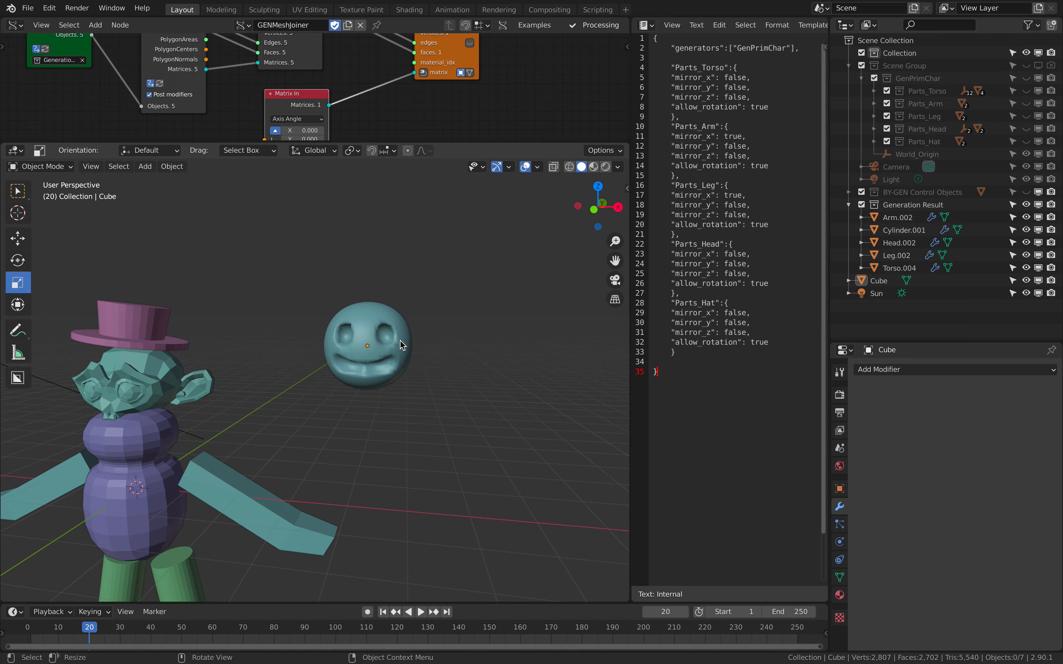
Move the sculpted head onto the generated character's head position and save the file
click(400, 340)
middle_drag(400, 341, 426, 353)
scroll(430, 368, down, 1)
key(g)
click(227, 416)
middle_drag(323, 381, 371, 396)
key(g)
click(304, 386)
key(g)
click(448, 406)
key(g)
click(363, 386)
key(g)
click(361, 386)
scroll(379, 383, up, 2)
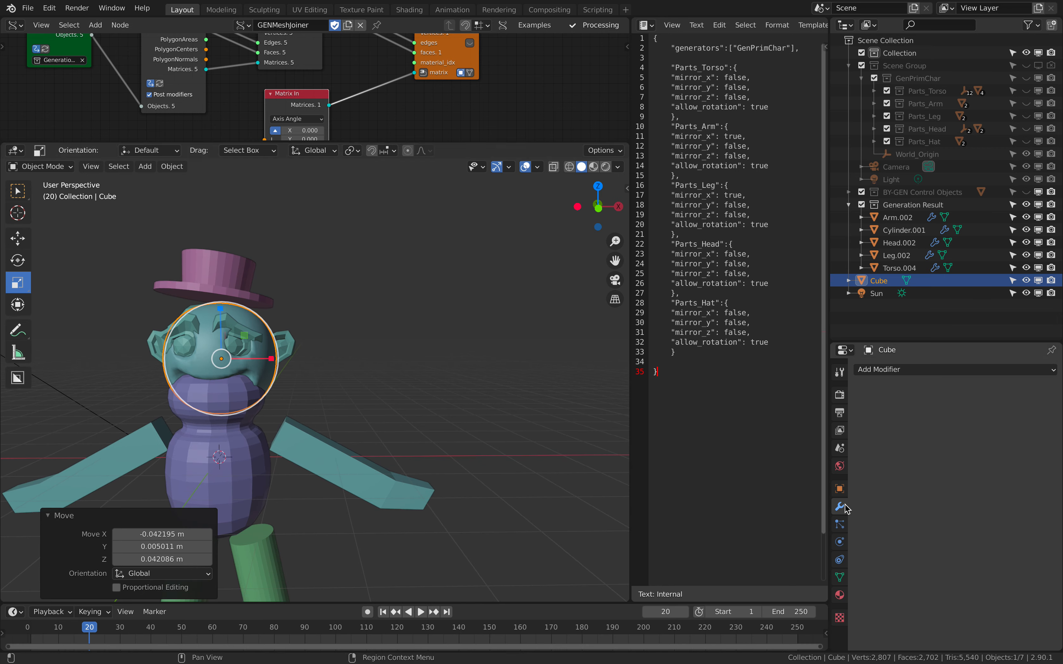
click(28, 8)
click(82, 96)
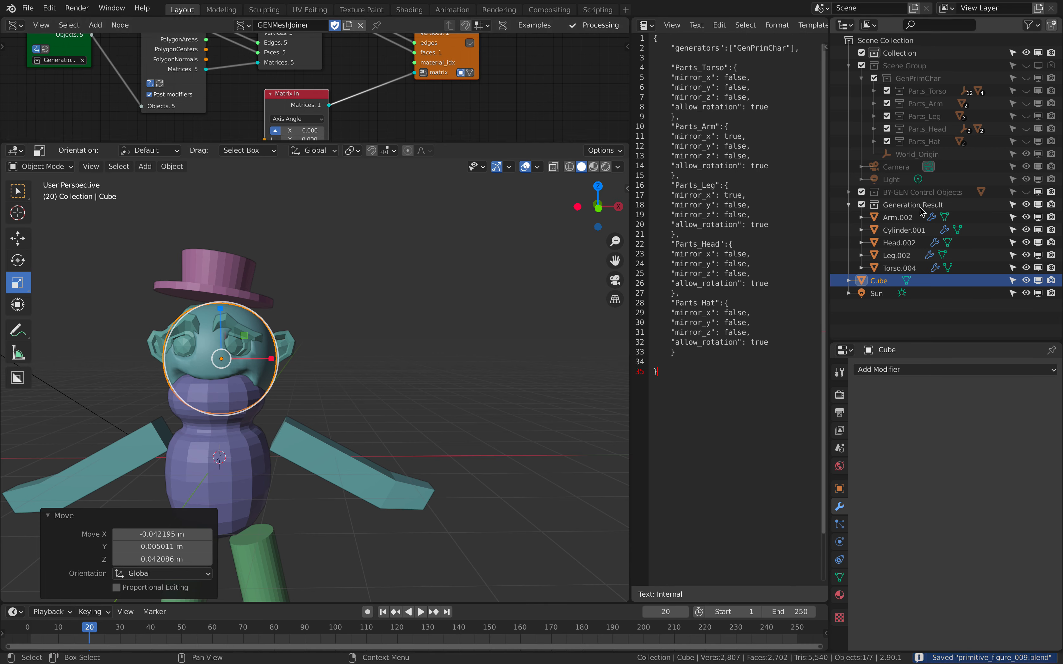
Unhide the Scene Group and Parts_Head collections and expand Parts_Head to list its contents
click(1027, 66)
click(1038, 66)
click(1026, 78)
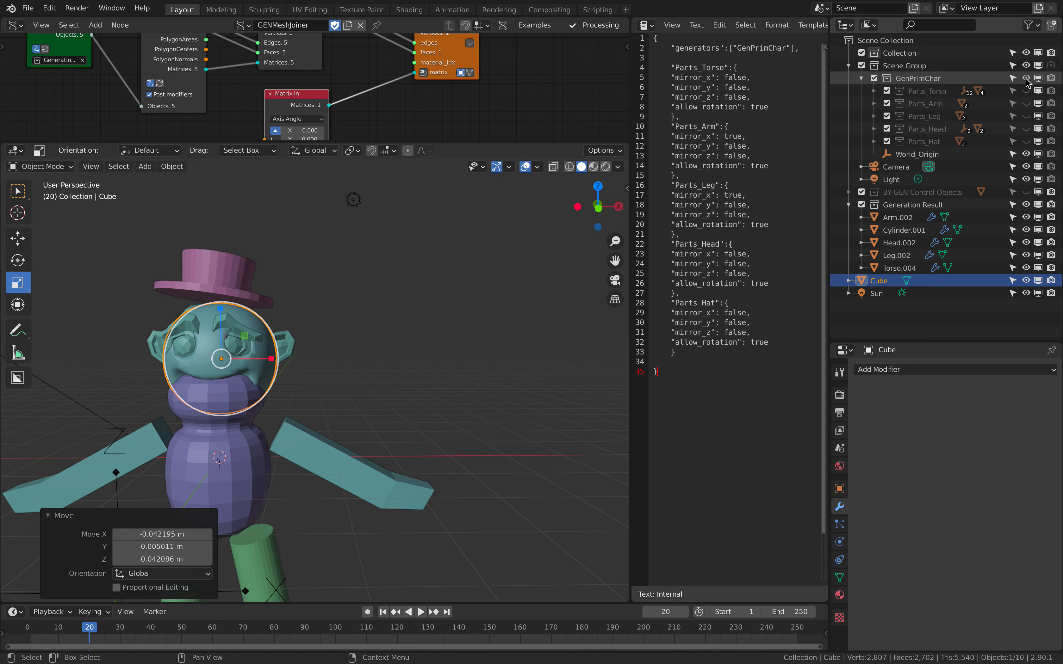
click(1026, 128)
click(876, 129)
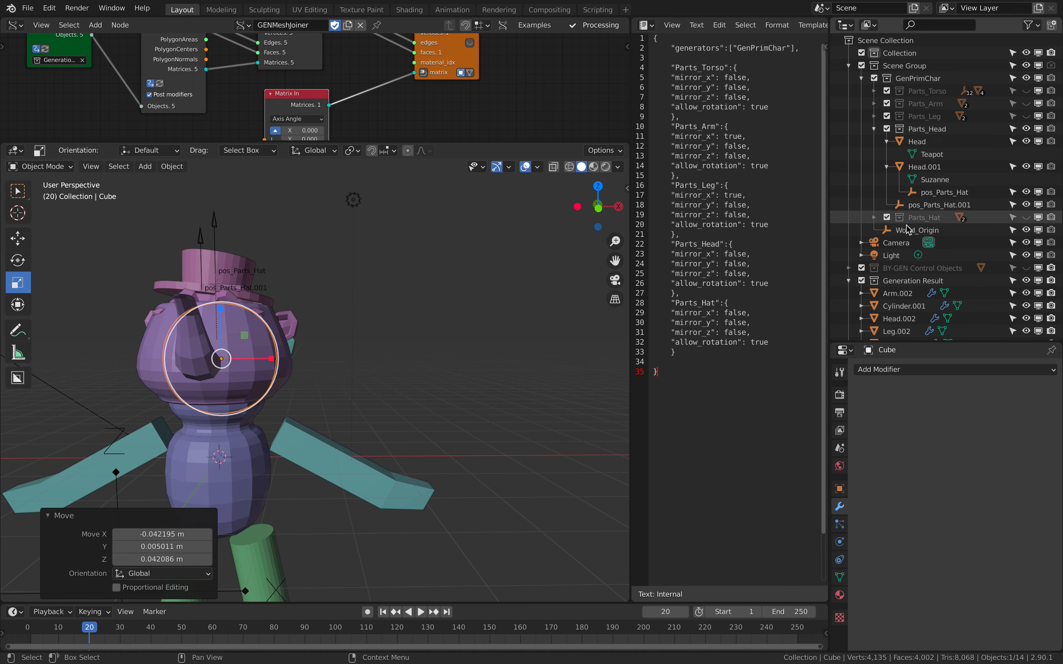
drag(927, 341, 927, 417)
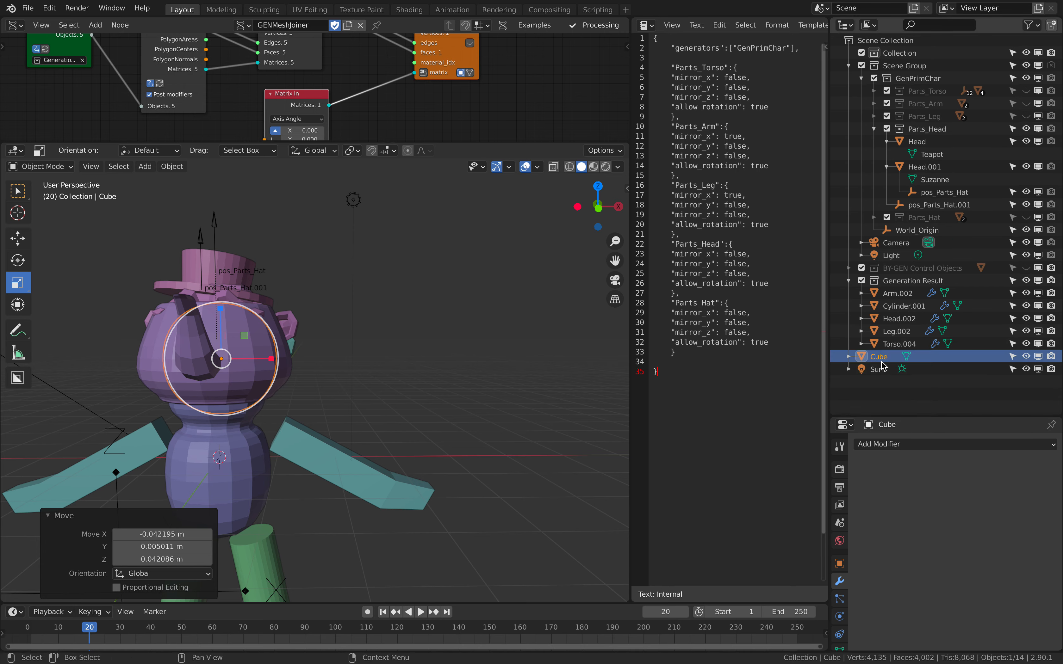
Put the sculpted cube into the Parts_Head collection under the name Head.003 and save the file
drag(879, 360, 928, 136)
double_click(923, 140)
text(Head.003)
key(Return)
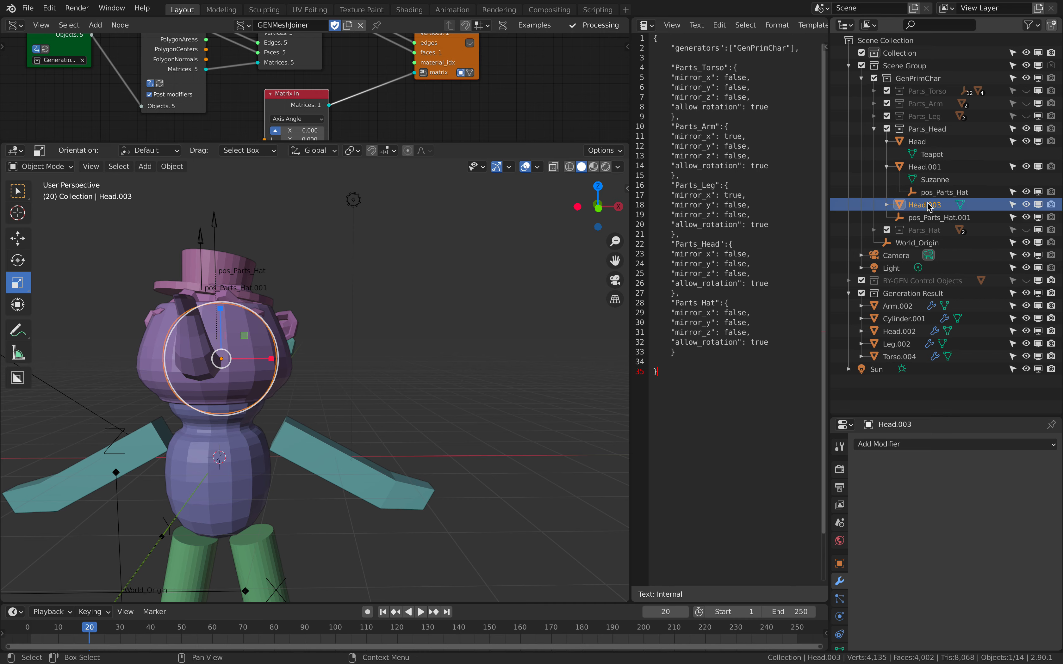
click(500, 344)
key(ctrl+s)
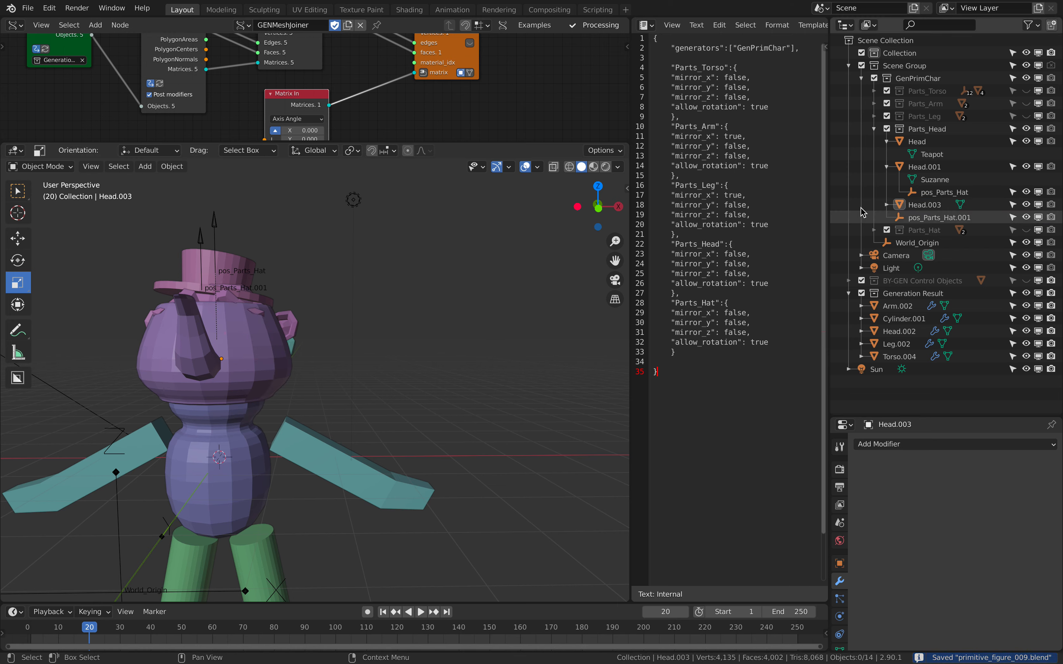
Duplicate the pos_Parts_Hat empty and place the copy beside the character, about 2.66 m along X
scroll(410, 394, down, 1)
shift+middle_drag(410, 394, 437, 378)
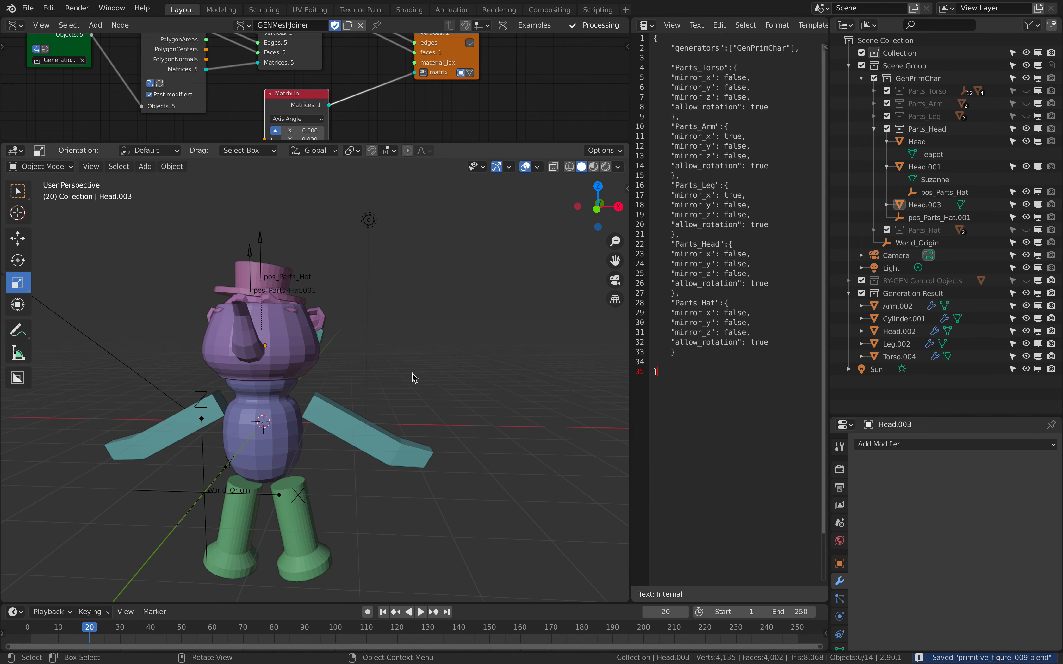
click(887, 205)
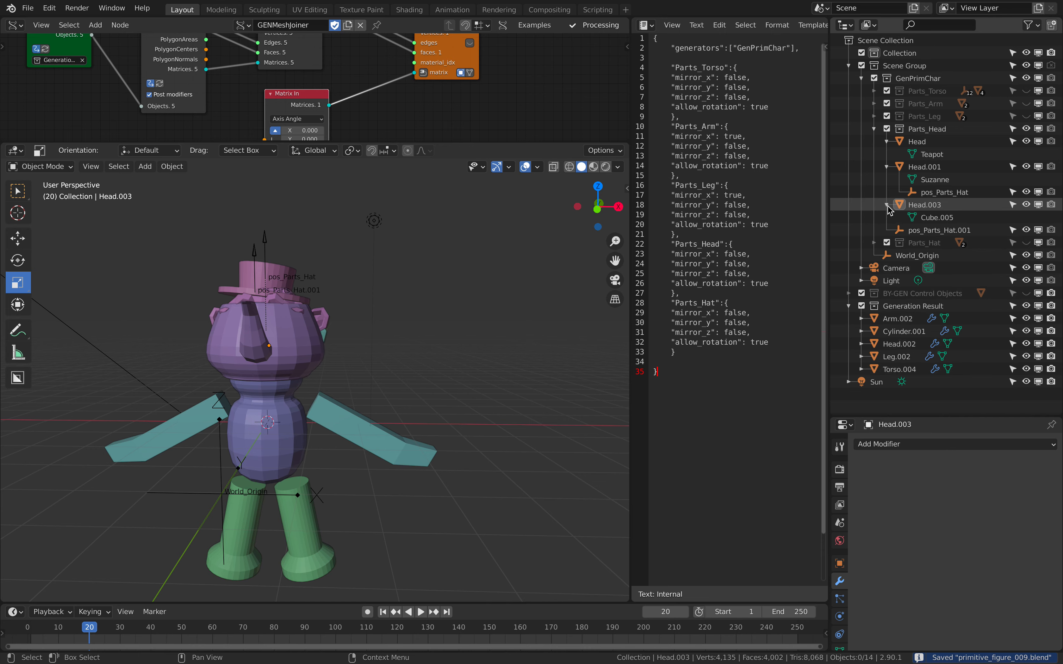
click(948, 196)
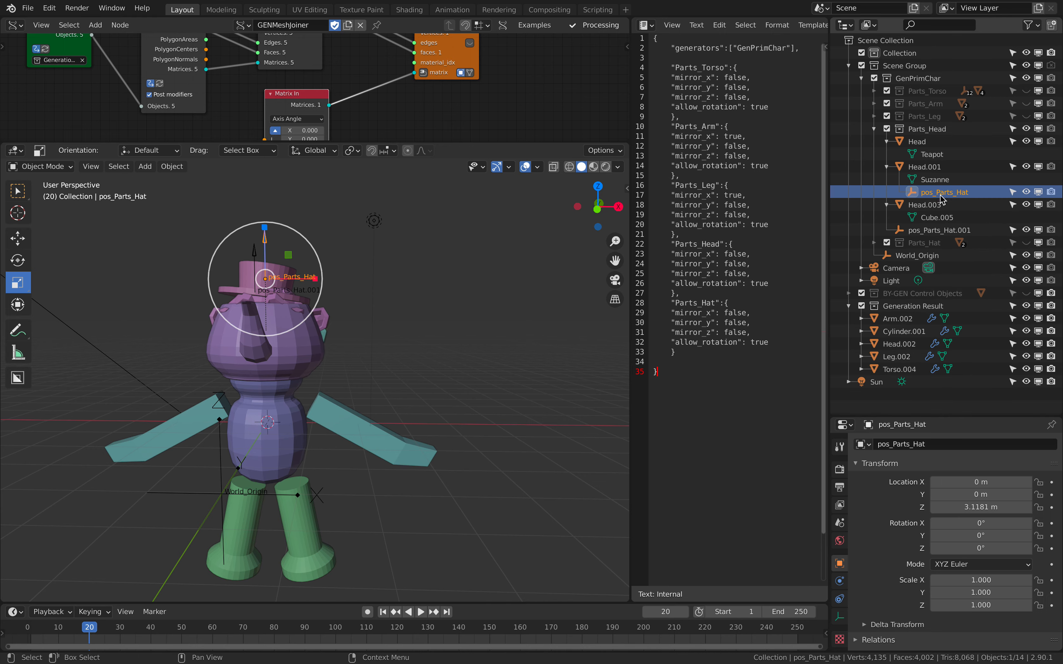
middle_drag(445, 291, 443, 293)
key(shift+d)
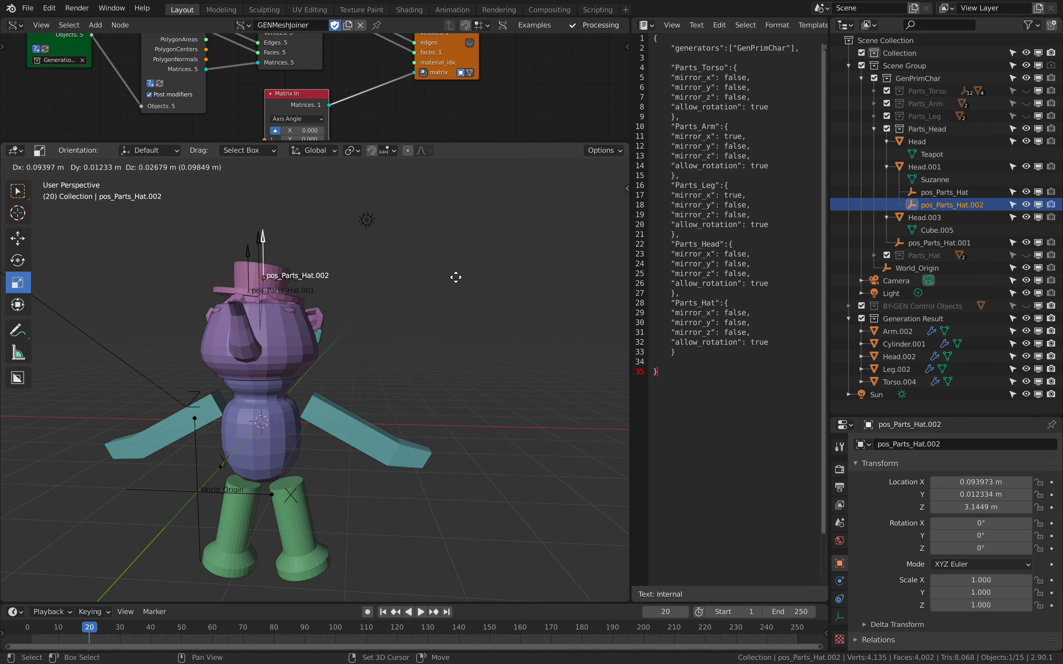
click(422, 271)
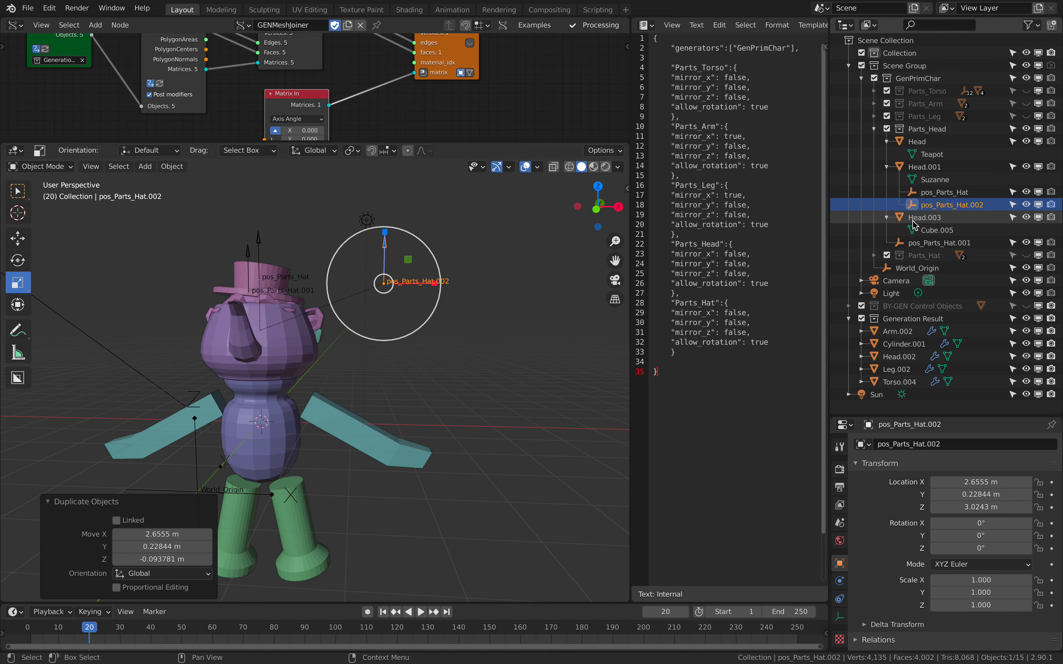
Try to move the duplicated hat position empty from Head.001 to Head.003 in the collection hierarchy
mouse_move(944, 205)
mouse_down()
mouse_move(934, 220)
mouse_move(946, 217)
mouse_up()
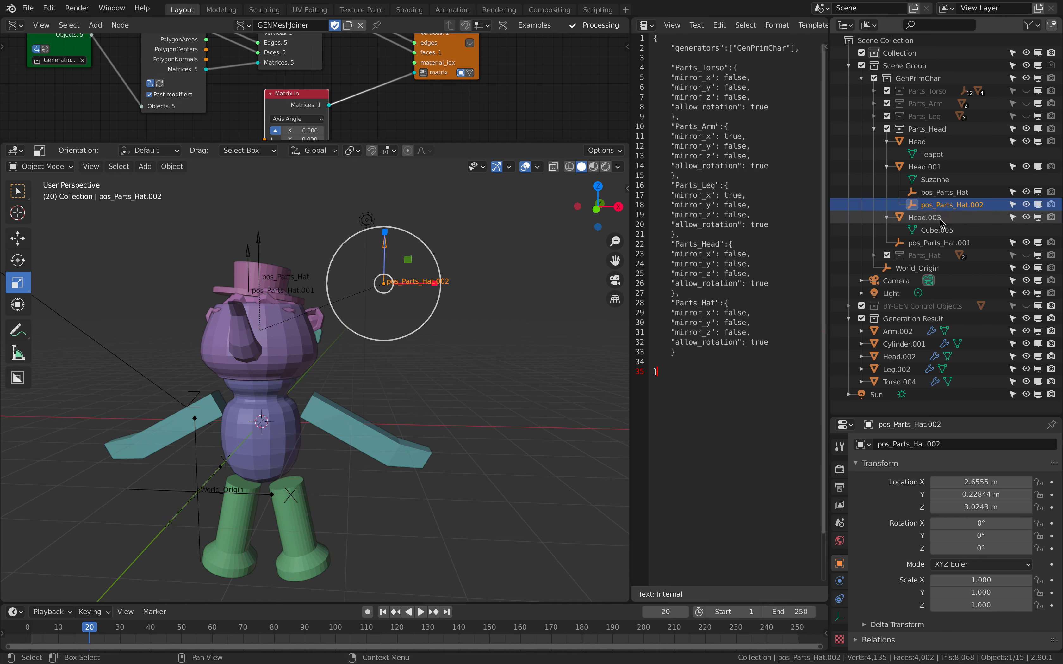
click(924, 218)
click(937, 229)
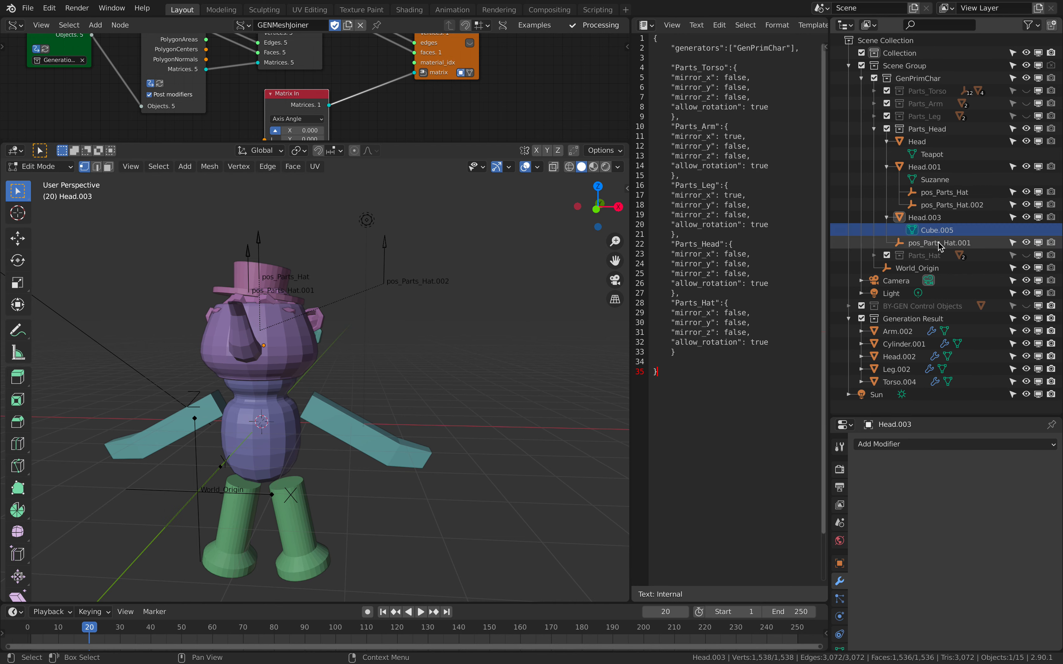
click(939, 243)
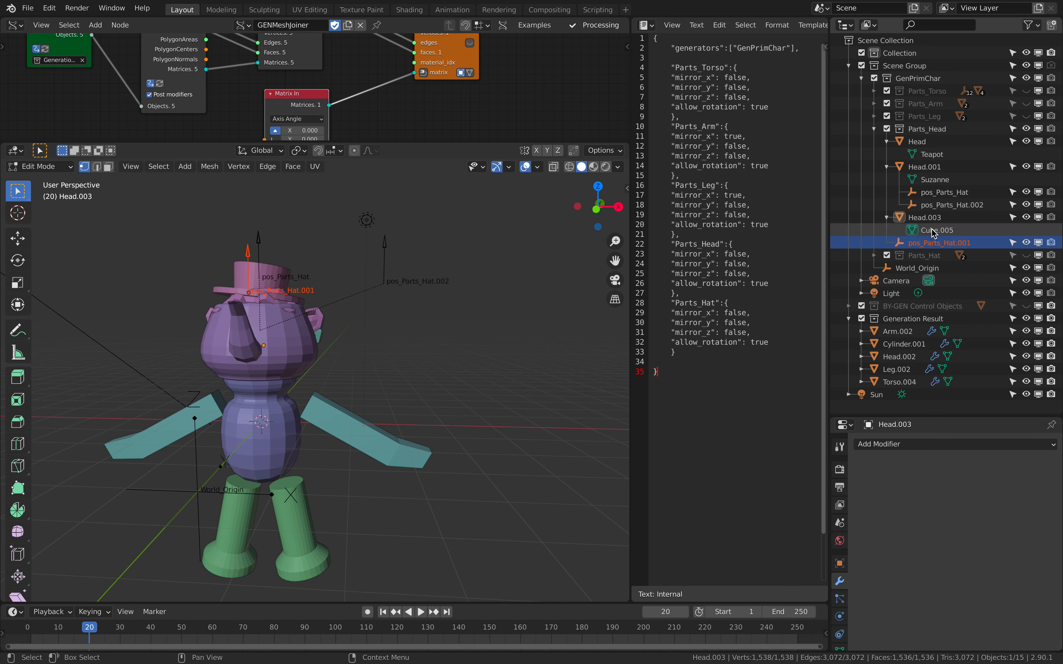
click(931, 229)
click(937, 242)
click(954, 204)
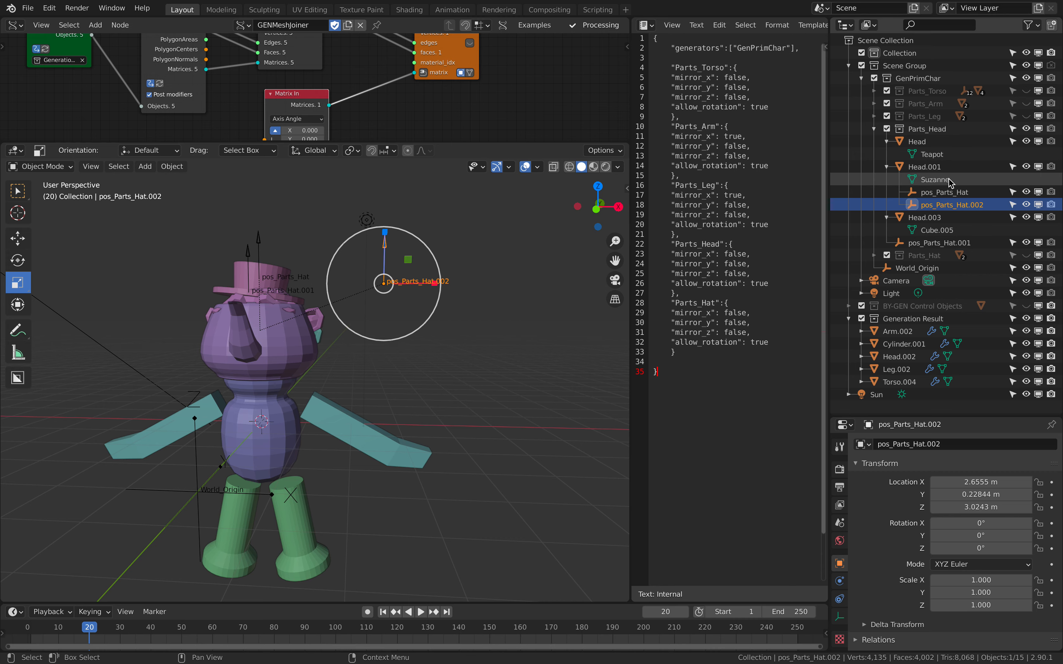
Move Head.003 out beside the character's head, about 1.74 m along X
click(944, 218)
key(g)
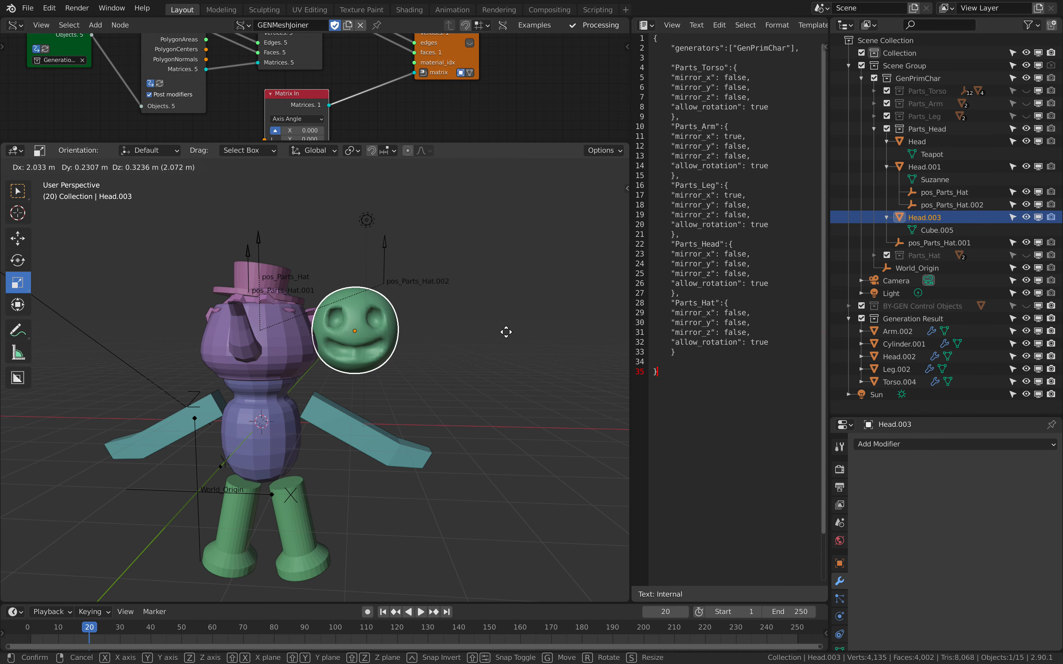
click(488, 339)
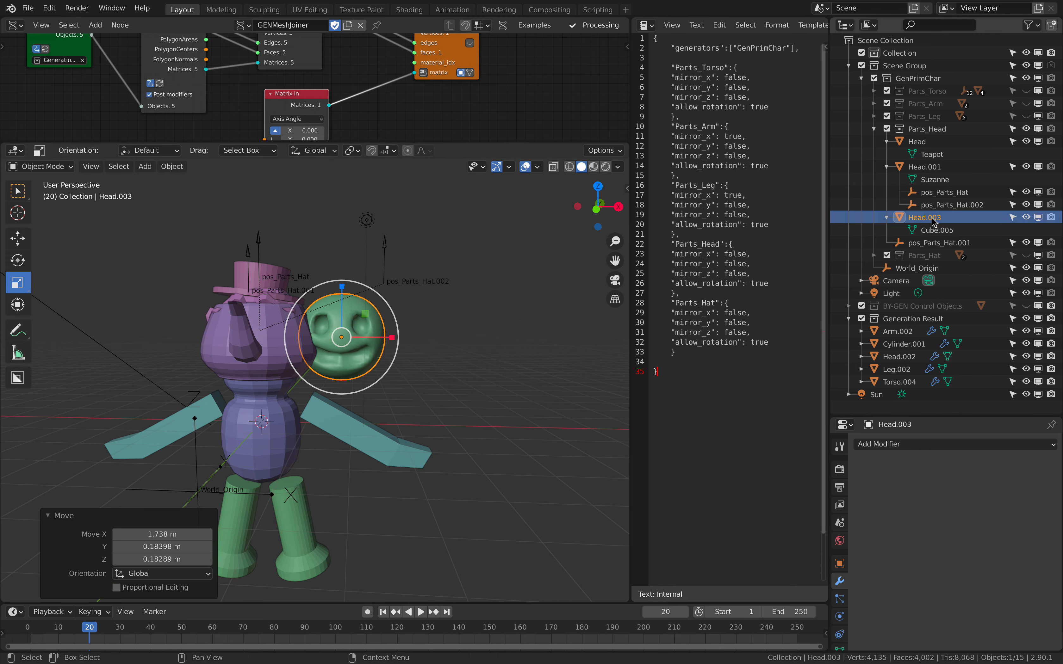
Parent the pos_Parts_Hat.001 empty to the teapot Head object in the Parts_Head collection
click(941, 243)
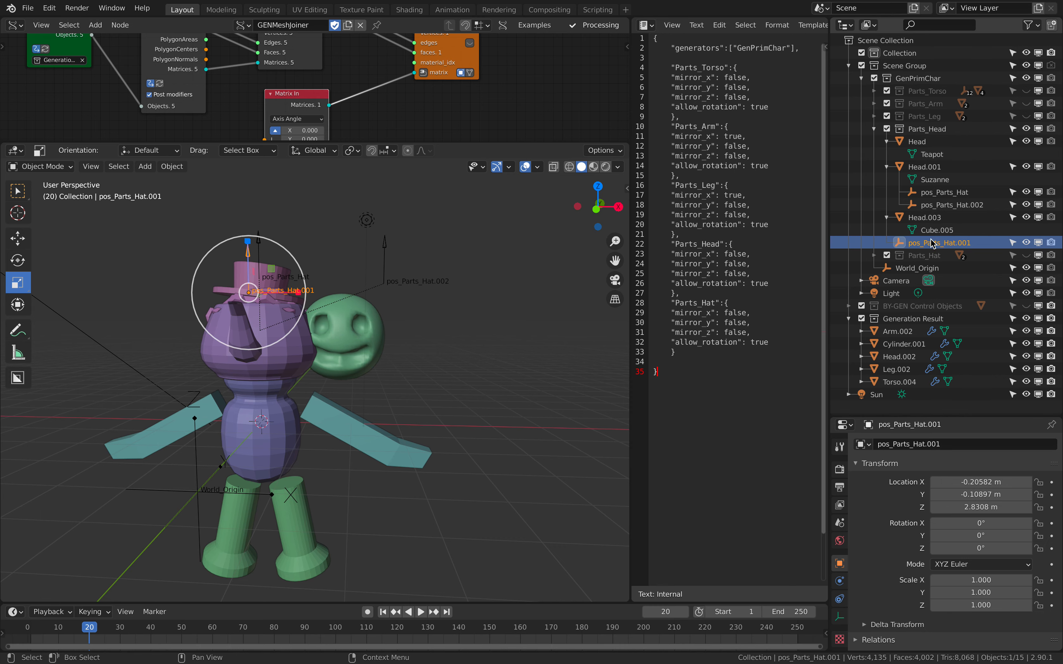
click(886, 218)
click(887, 217)
click(886, 217)
click(887, 143)
click(887, 142)
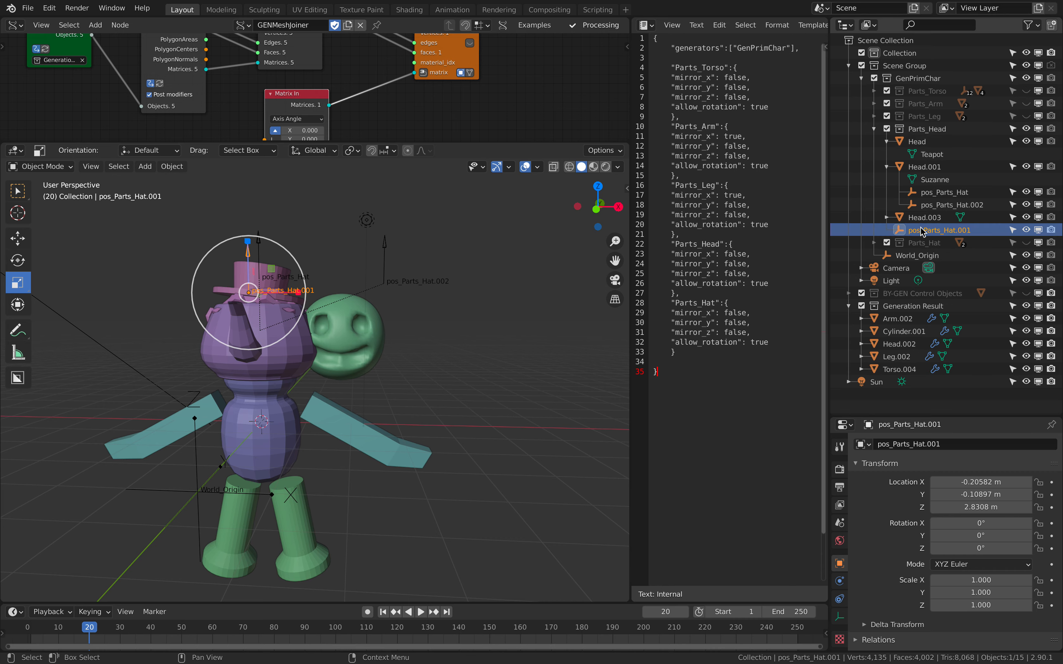
drag(924, 232, 928, 146)
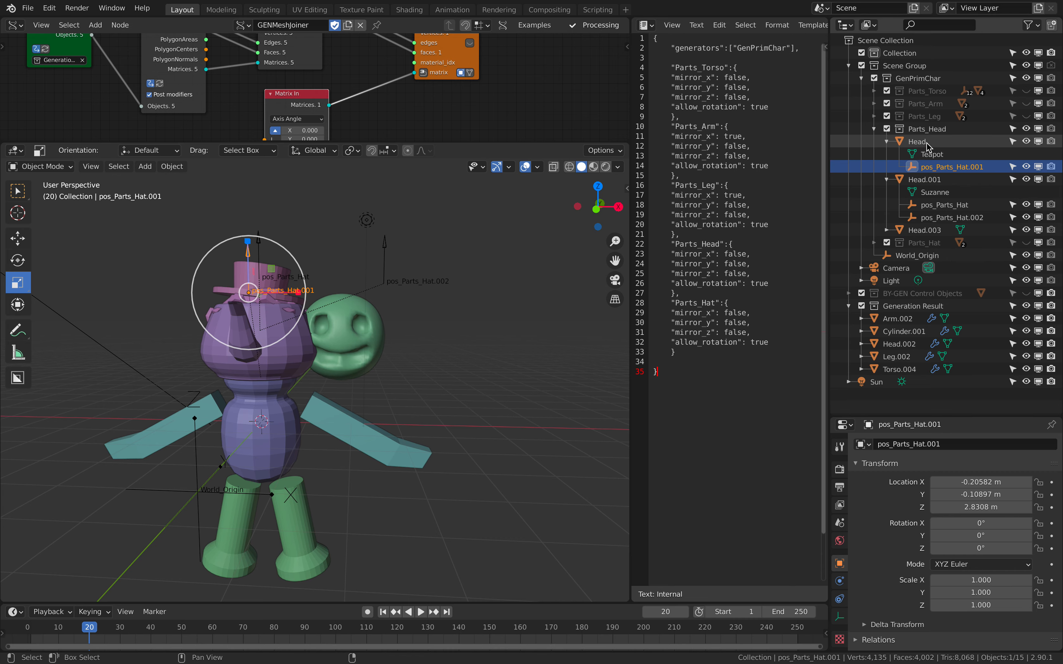
Parent the pos_Parts_Hat.002 empty to Head.003 instead of Head.001
click(945, 205)
click(937, 217)
drag(937, 217, 925, 229)
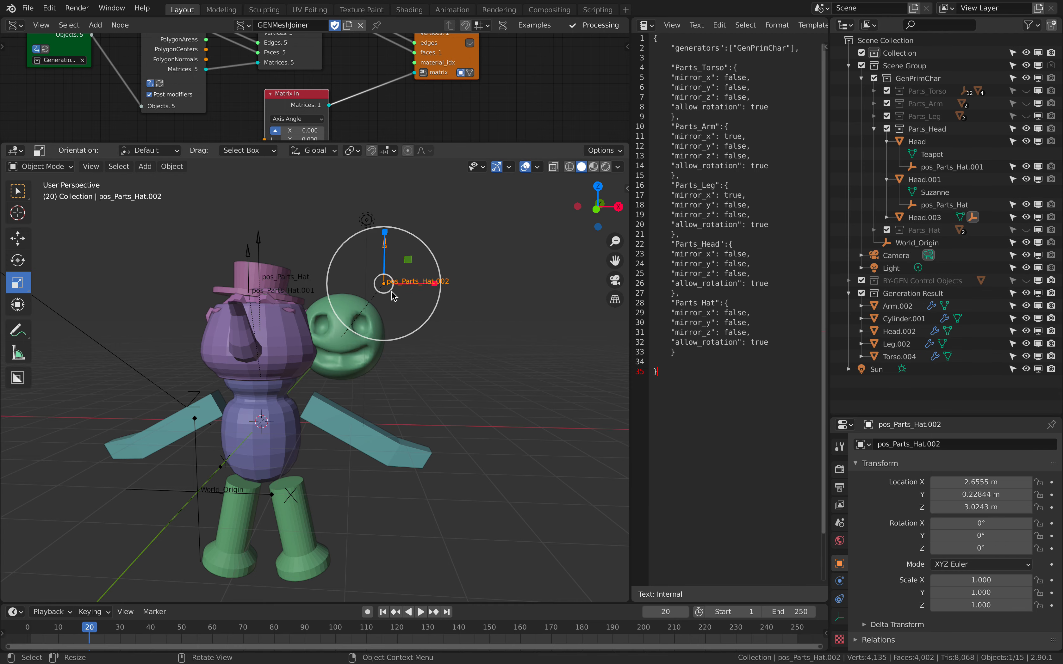
Move Head.003 back onto the character's head, with a final adjustment of about -0.28 m along X
click(380, 333)
key(g)
click(333, 359)
mouse_move(373, 359)
middle_down()
mouse_move(320, 386)
mouse_move(386, 347)
middle_up()
key(g)
click(303, 397)
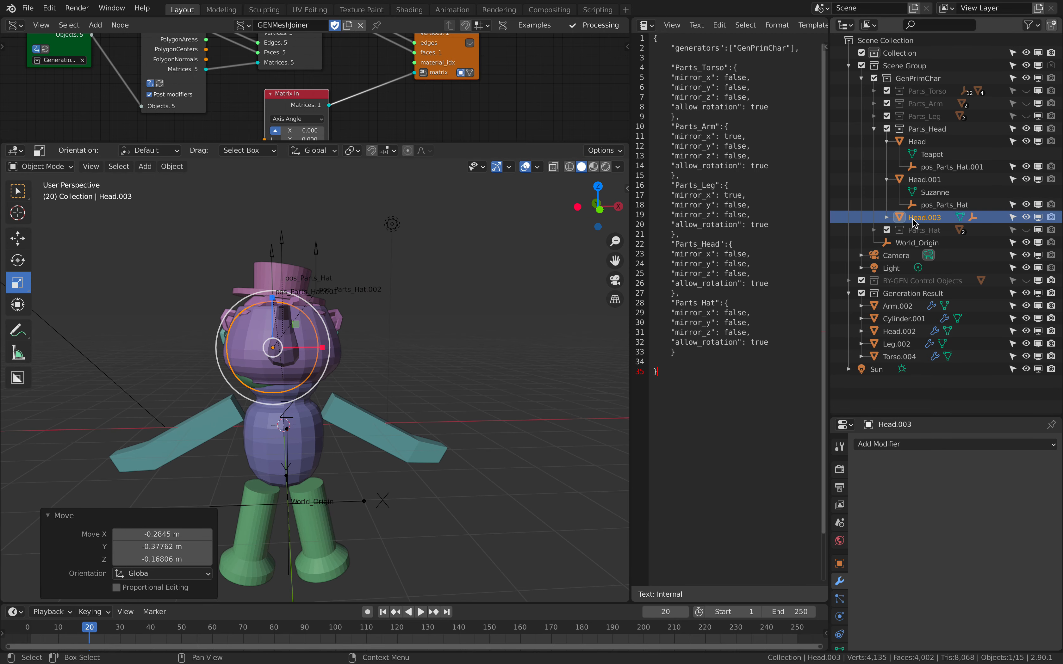
Place the pos_Parts_Hat.002 empty above Head.003 at about X 2.10 m, Y 0.31 m, Z 3.03 m and save the file
click(886, 218)
click(911, 245)
middle_drag(381, 333, 481, 290)
key(g)
click(332, 298)
key(g)
click(352, 317)
key(ctrl+s)
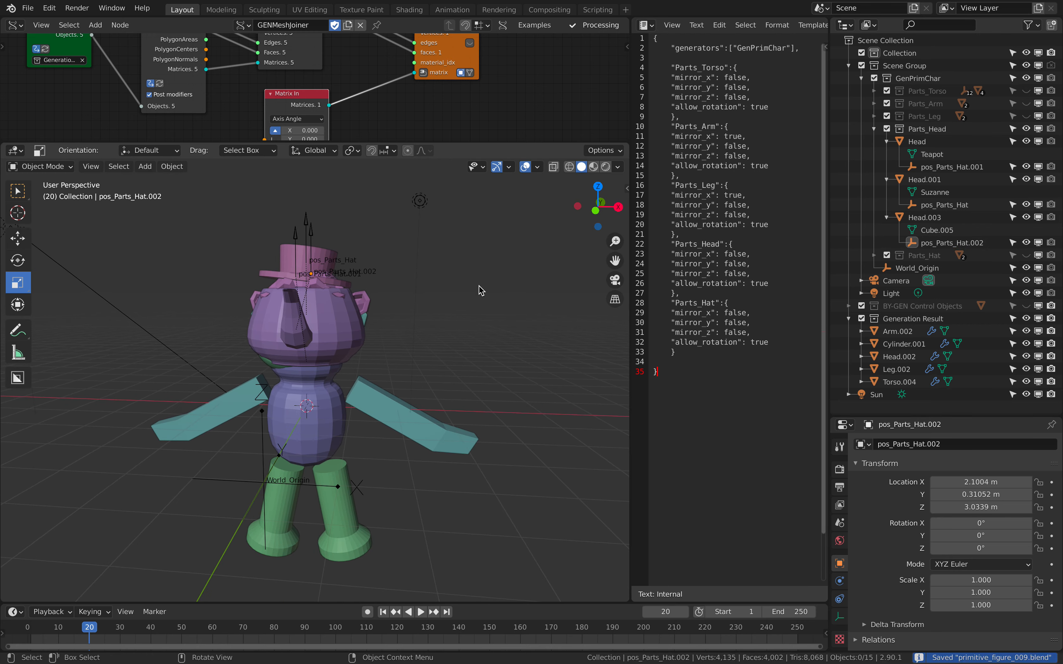
Hide the Parts_Head and Scene Group collections and disable Scene Group in viewports, leaving only the generated character
click(1024, 130)
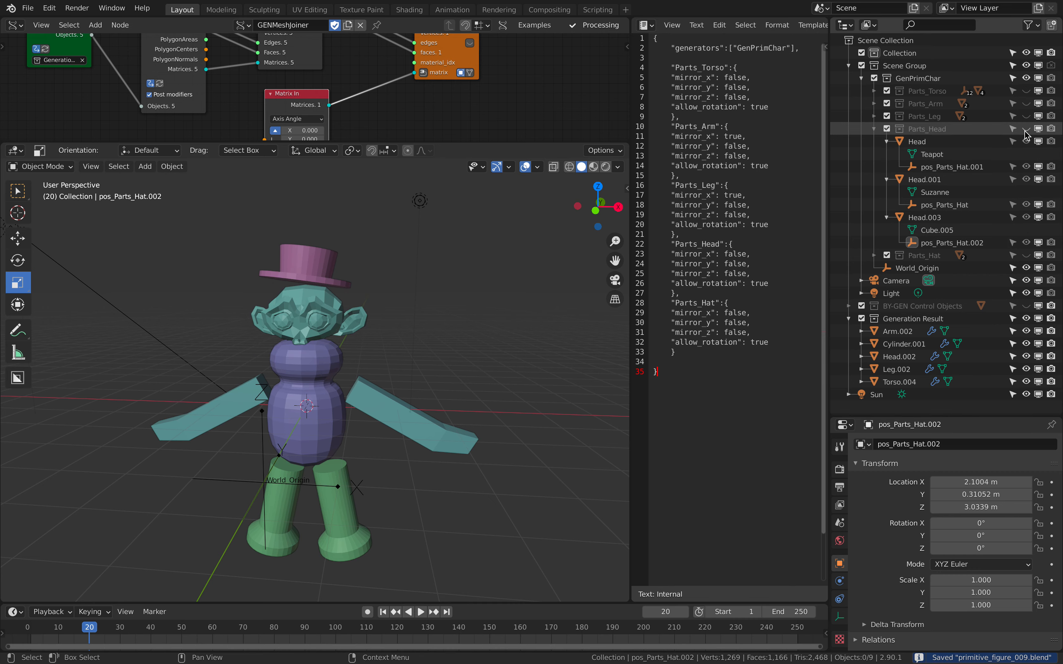
click(1026, 78)
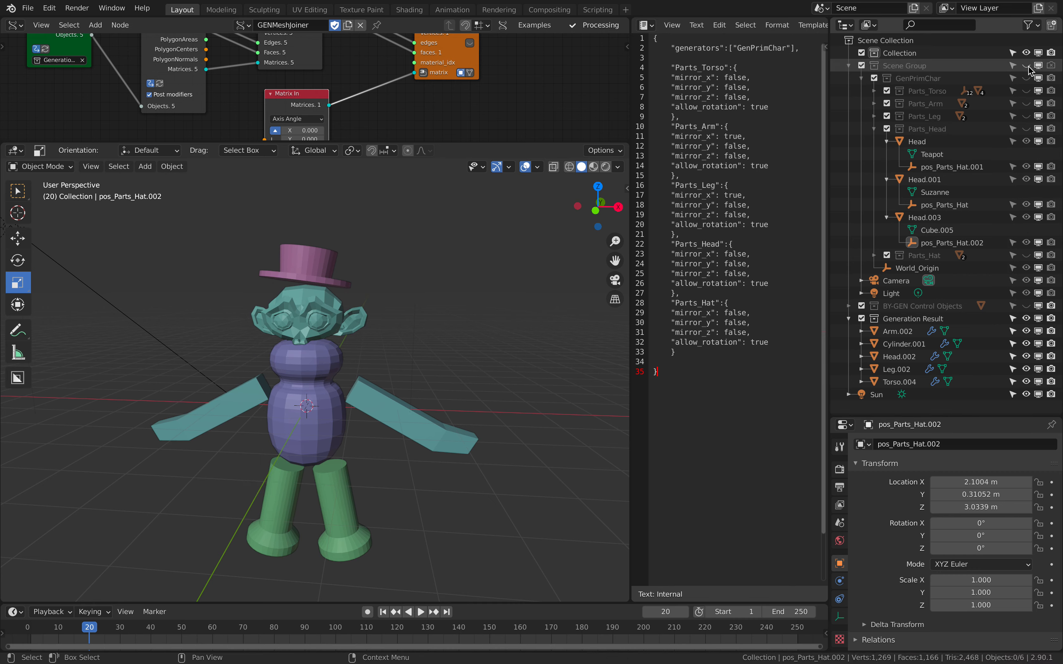
middle_drag(485, 246, 484, 277)
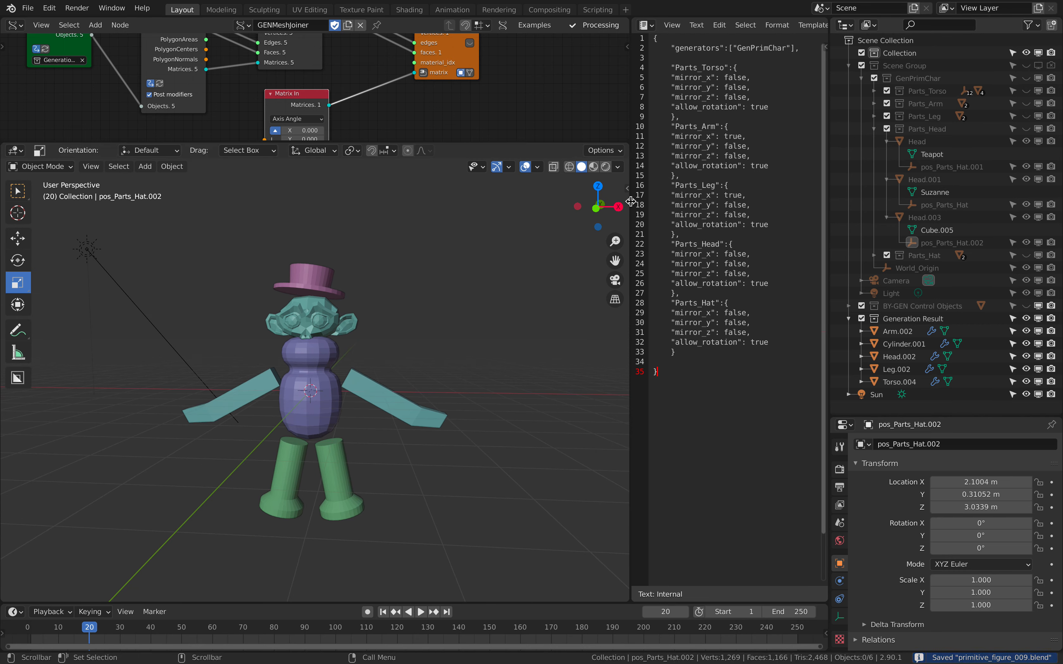
Run BY-GEN Layered Generation with config.gen and advance its seed value to 92
key(n)
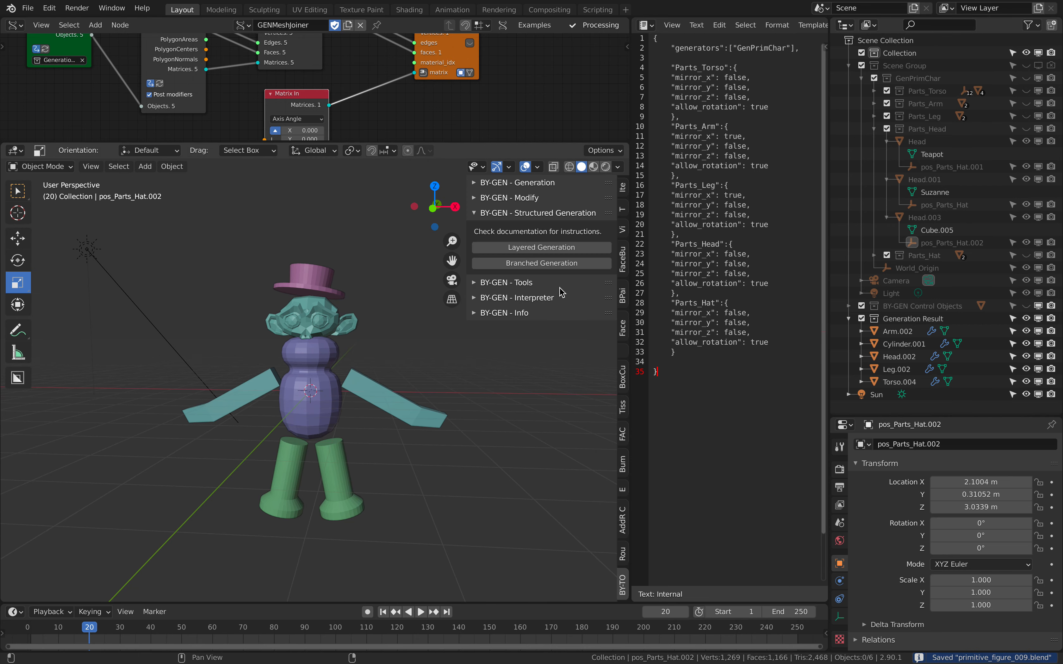
click(561, 248)
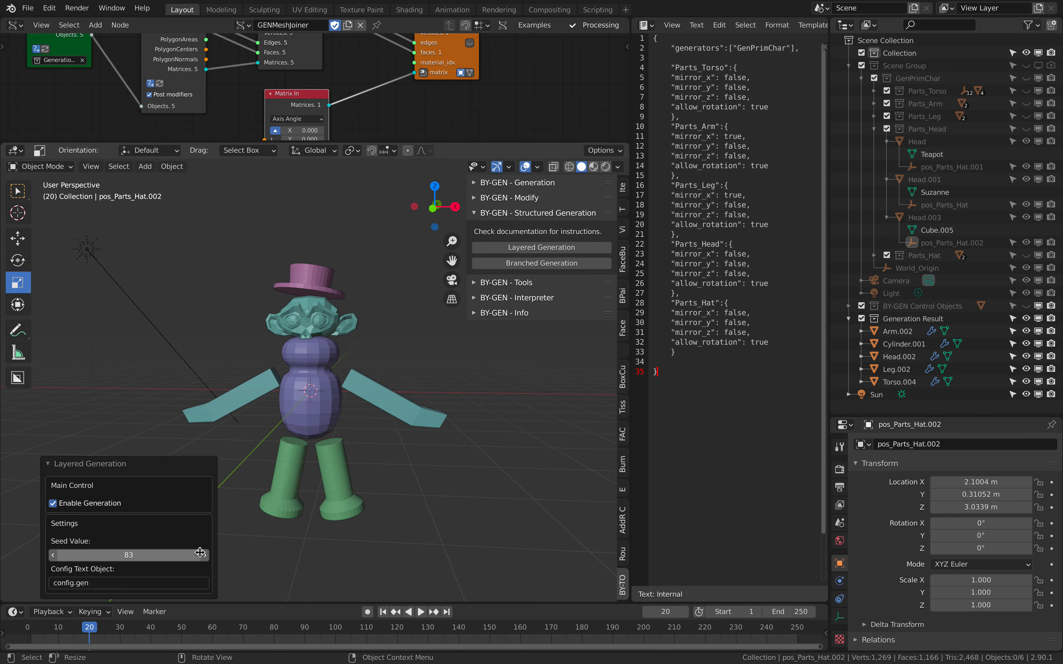
click(203, 555)
click(203, 554)
click(203, 555)
click(203, 554)
click(203, 555)
click(204, 555)
click(203, 555)
click(204, 554)
click(204, 555)
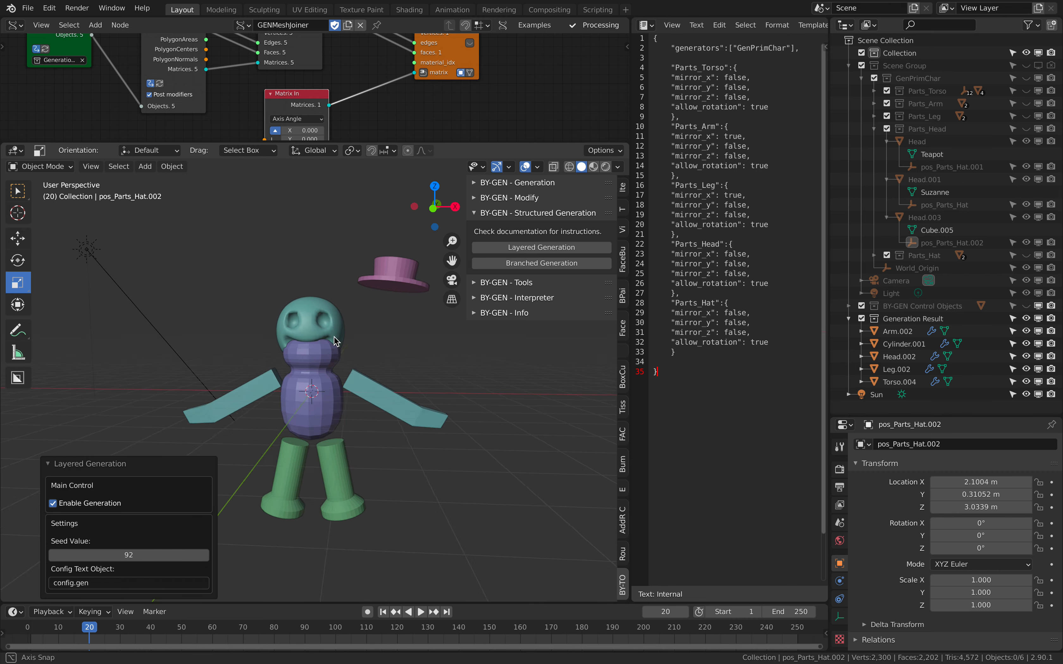
Show Scene Group and GenPrimChar again, along with the torso, arm, leg and head part collections
middle_drag(334, 342, 311, 334)
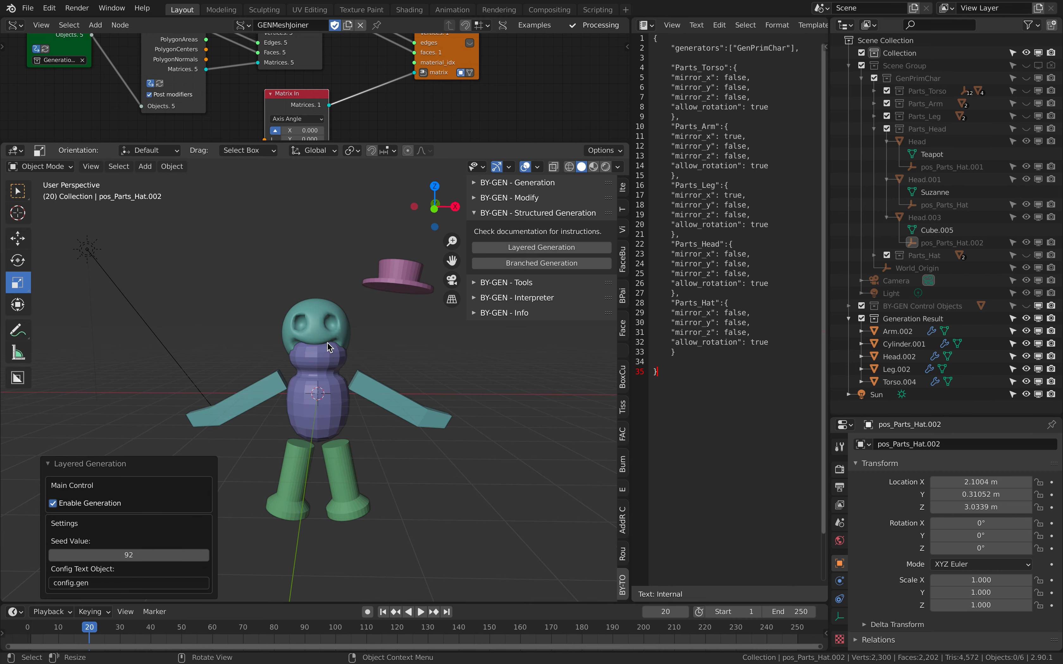
click(943, 245)
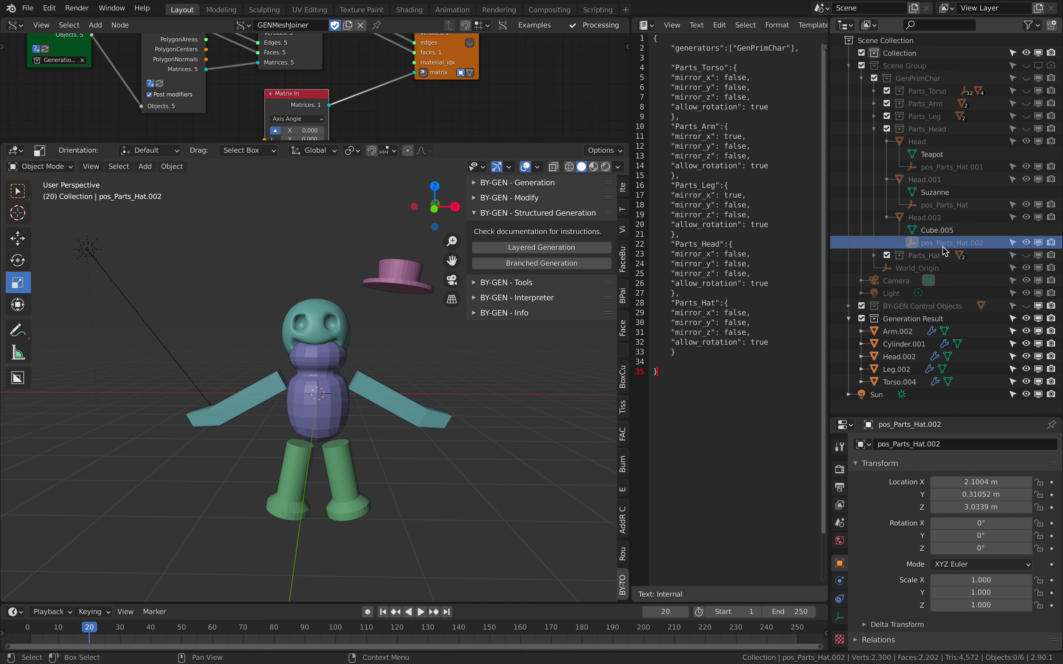
click(1038, 66)
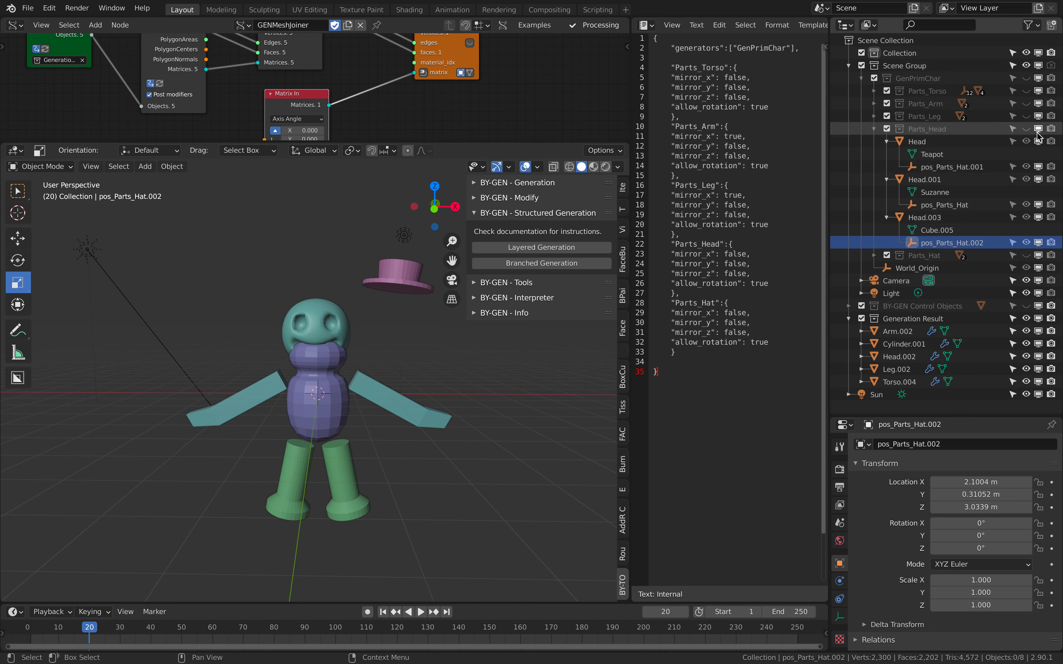
click(1026, 78)
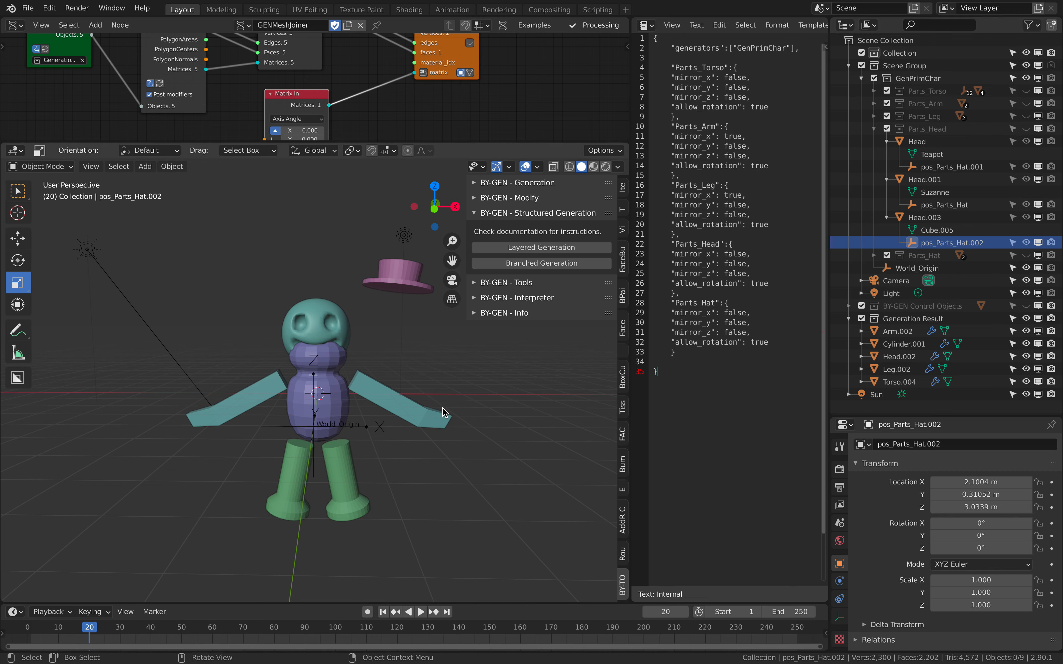
click(935, 229)
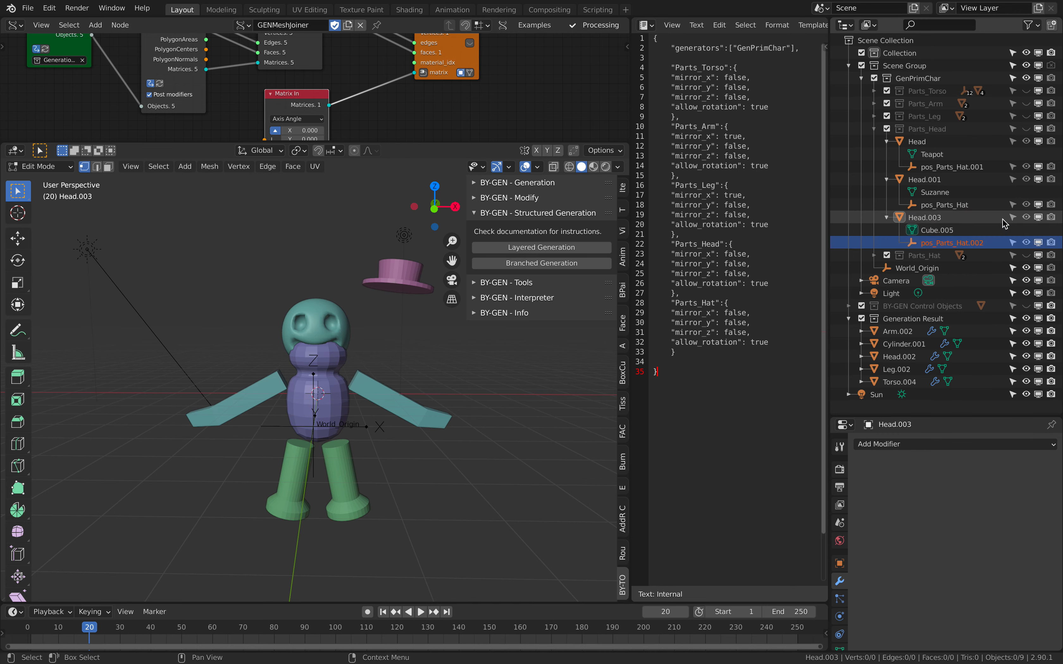
drag(1026, 128, 1026, 91)
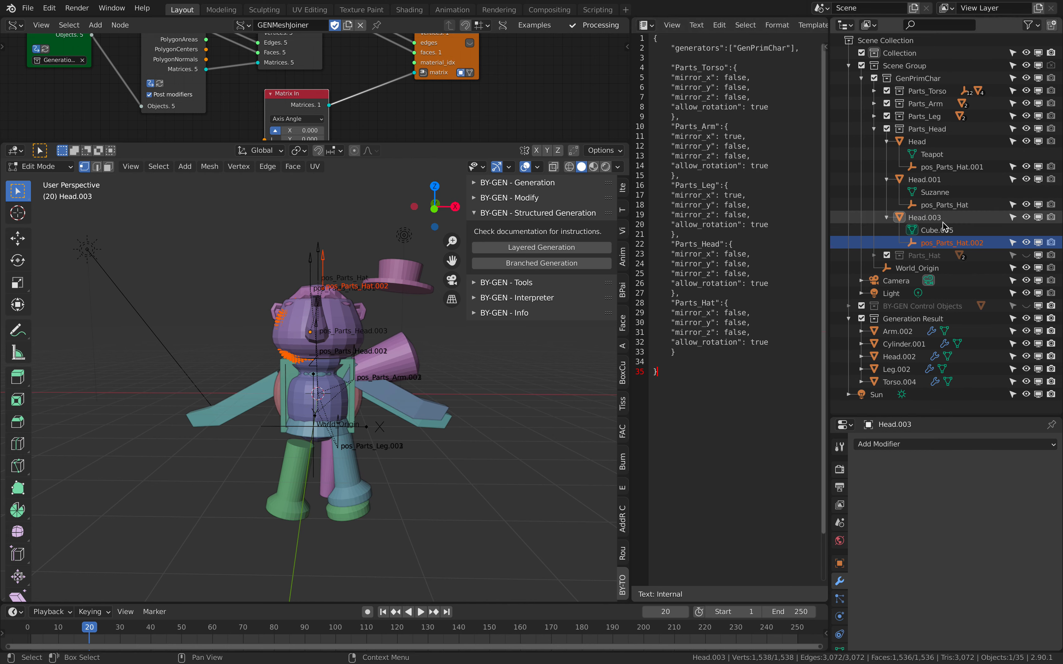
Leave Edit Mode on Head.003 and return to Object Mode
click(944, 235)
click(945, 242)
middle_drag(448, 397, 428, 401)
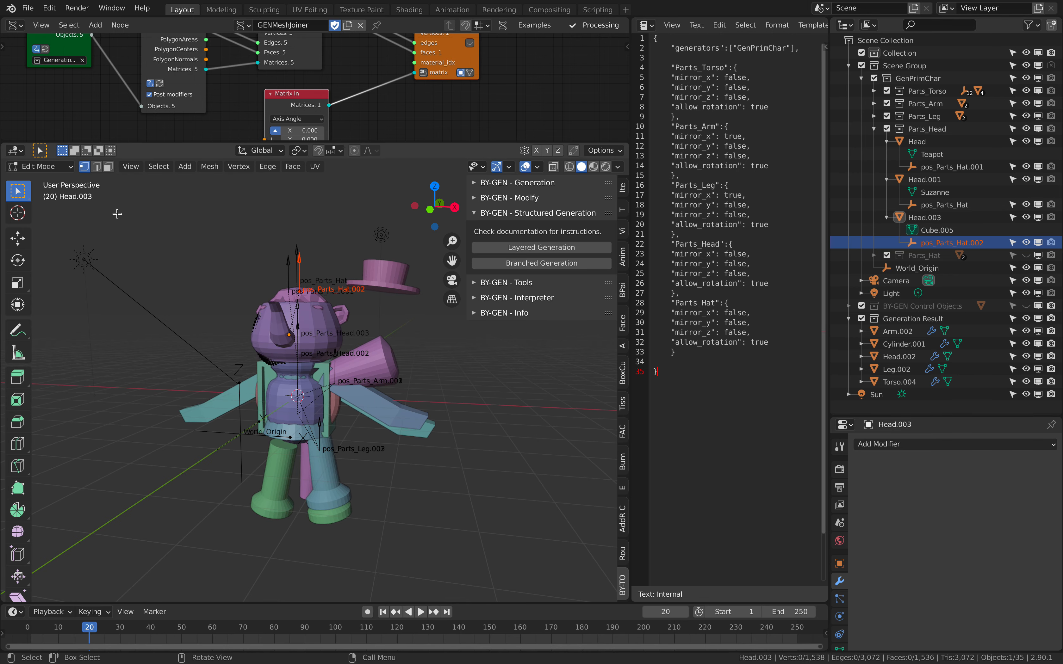
click(56, 168)
click(63, 180)
Move the generated top hat, Cylinder.001, onto the character's head, starting with about -2.04 m along X
click(416, 291)
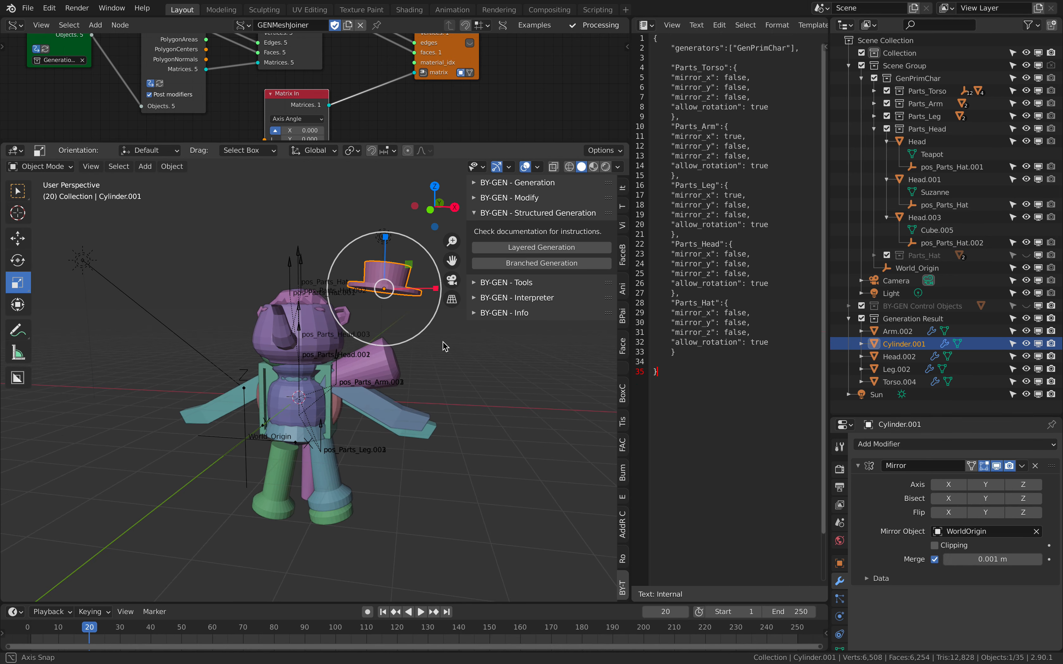
key(g)
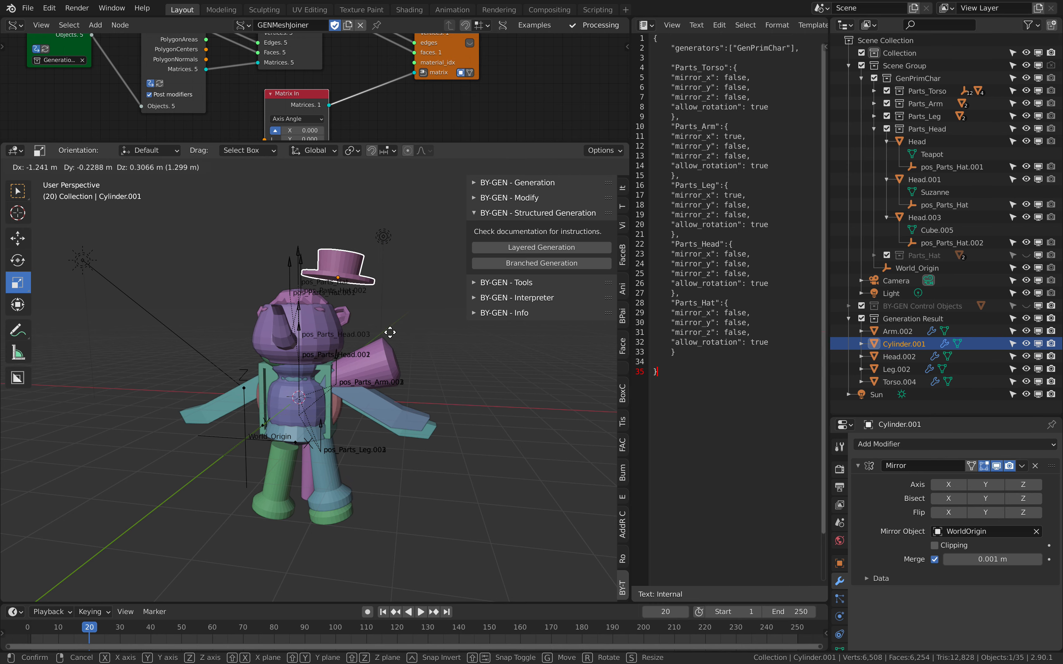
click(409, 332)
key(g)
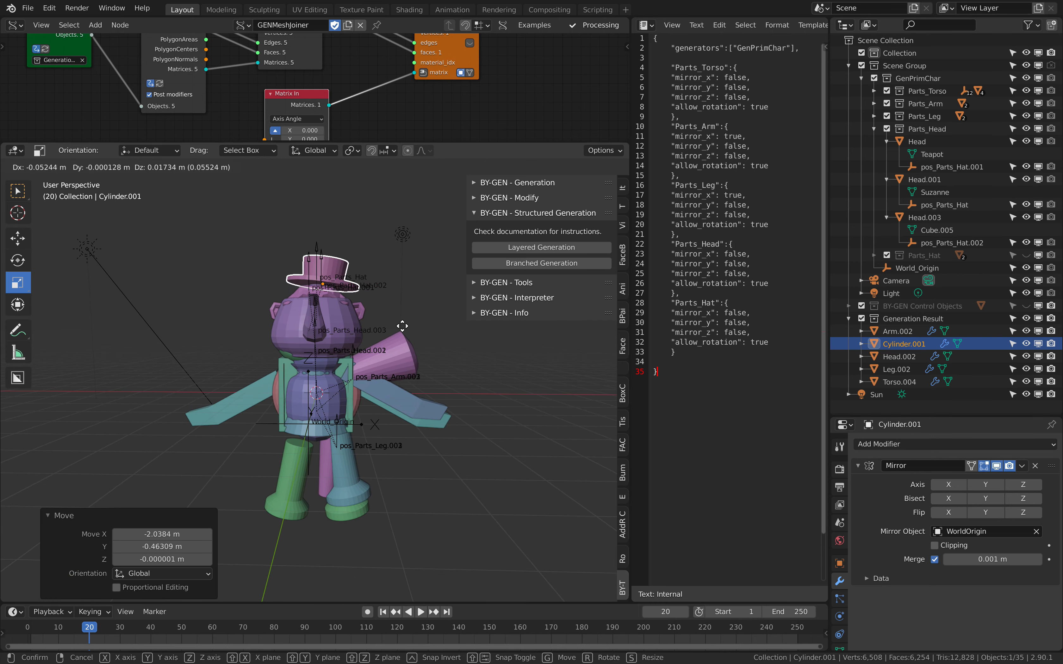
click(418, 328)
Tilt the generated top hat about -17.6° around the view axis and settle it on the head
key(r)
click(427, 266)
key(g)
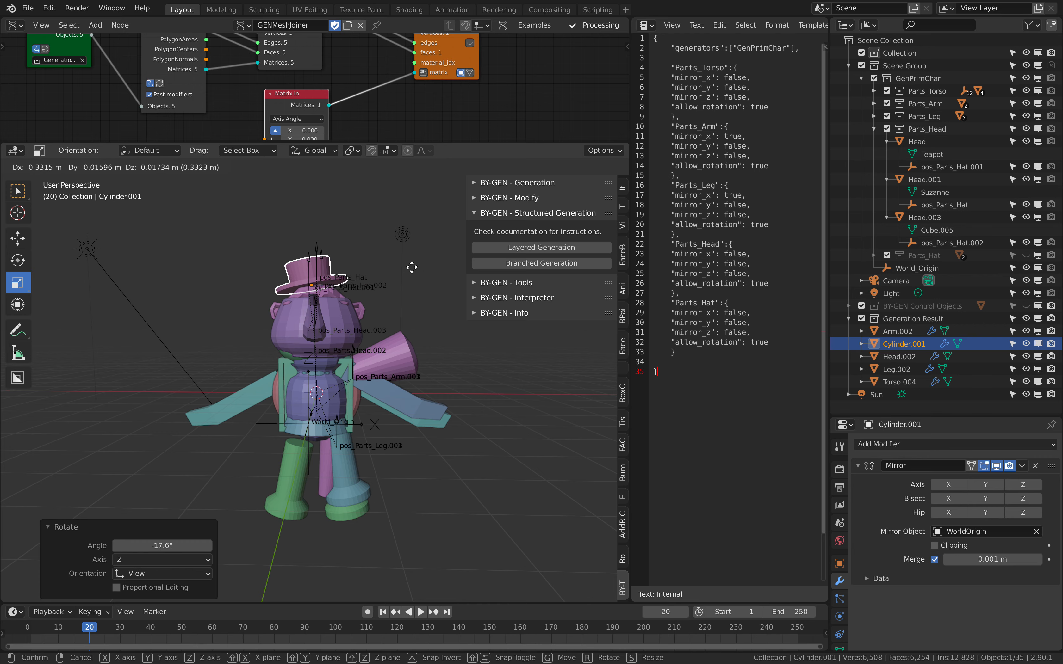
click(429, 299)
click(437, 309)
shift+middle_drag(439, 312, 419, 306)
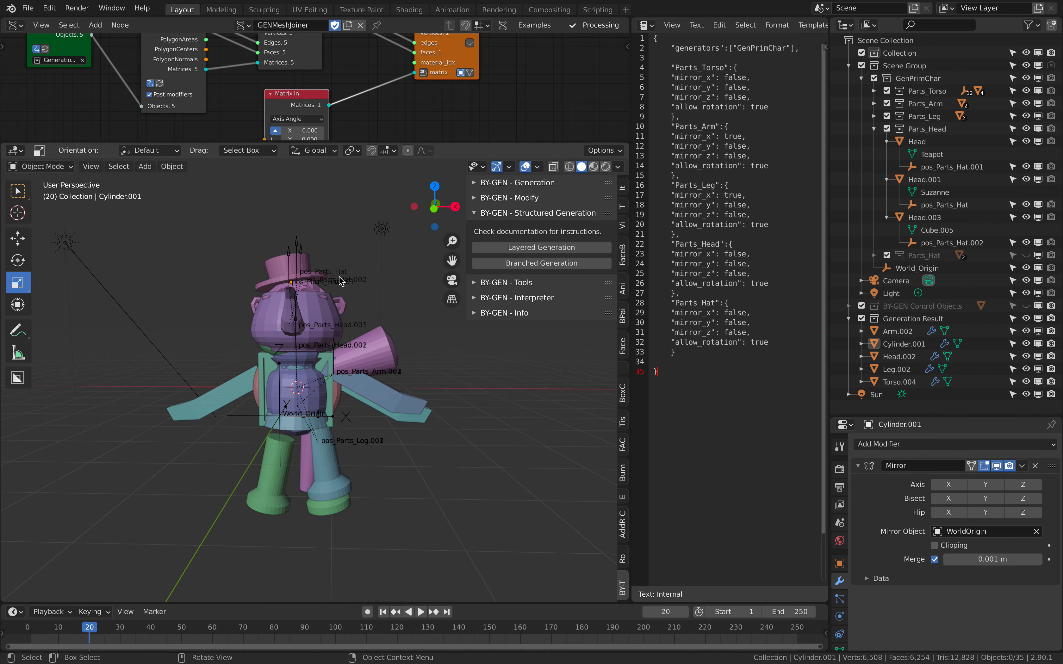
middle_drag(363, 332, 259, 300)
click(292, 323)
click(273, 307)
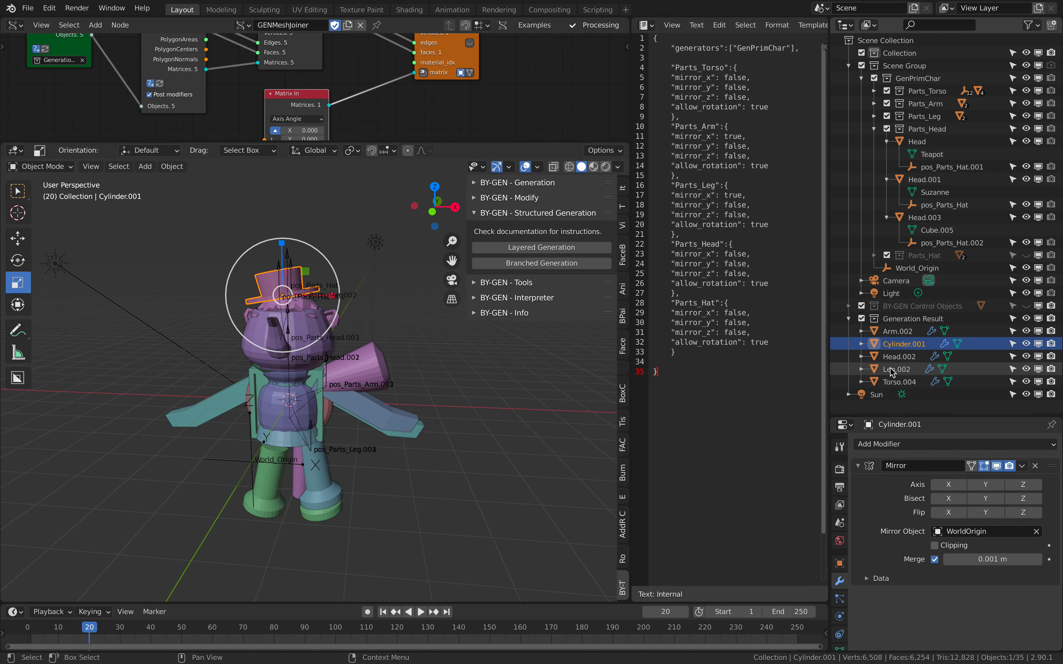
middle_drag(419, 323, 411, 315)
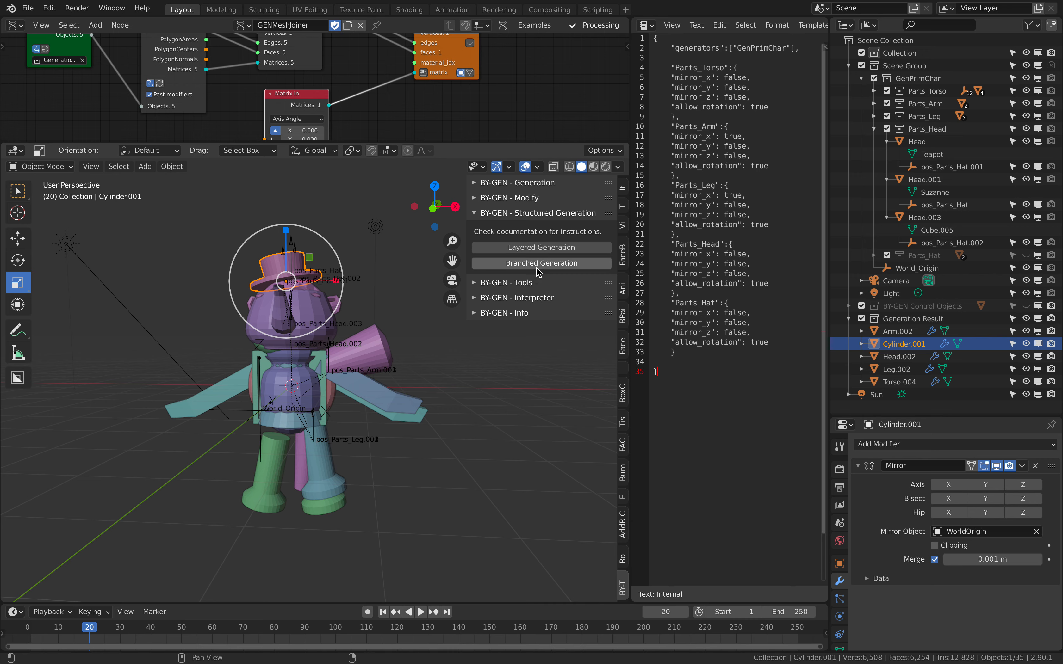
Run Layered Generation again and raise the seed value to 95
click(541, 248)
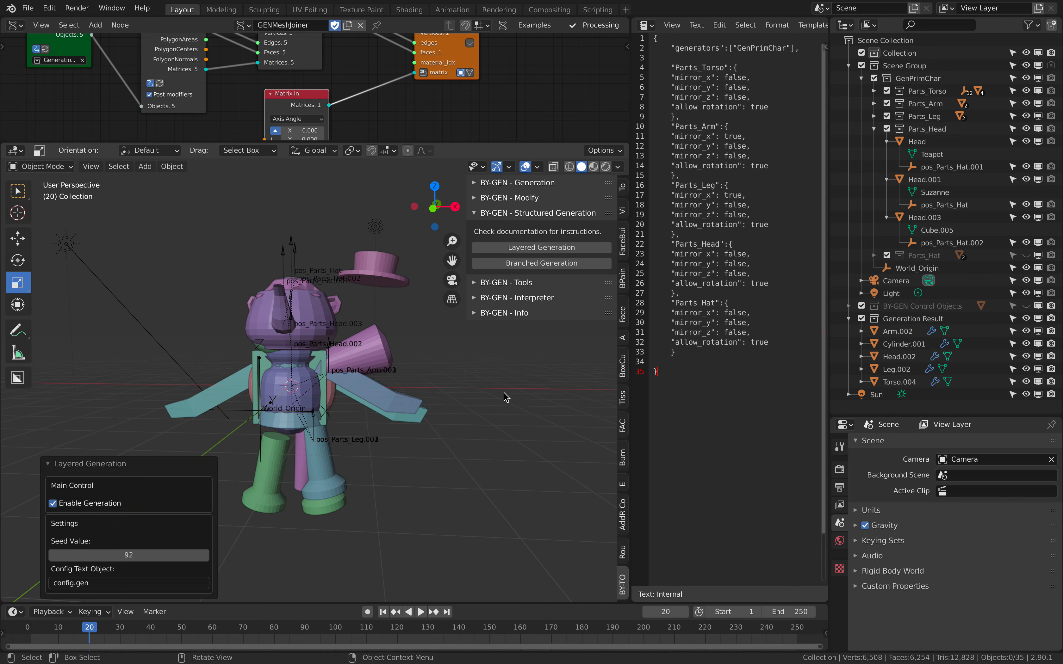
middle_drag(509, 400, 499, 403)
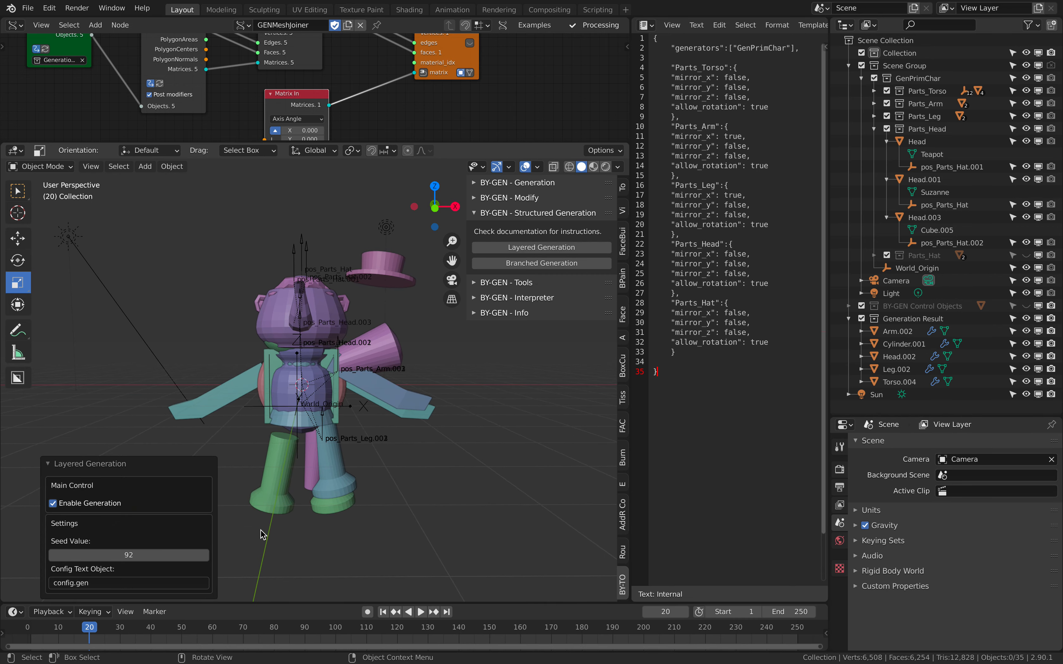
click(205, 556)
click(205, 556)
click(205, 555)
Hide the Scene Group collection and disable it in viewports to isolate the generated cone-hat character
click(1025, 65)
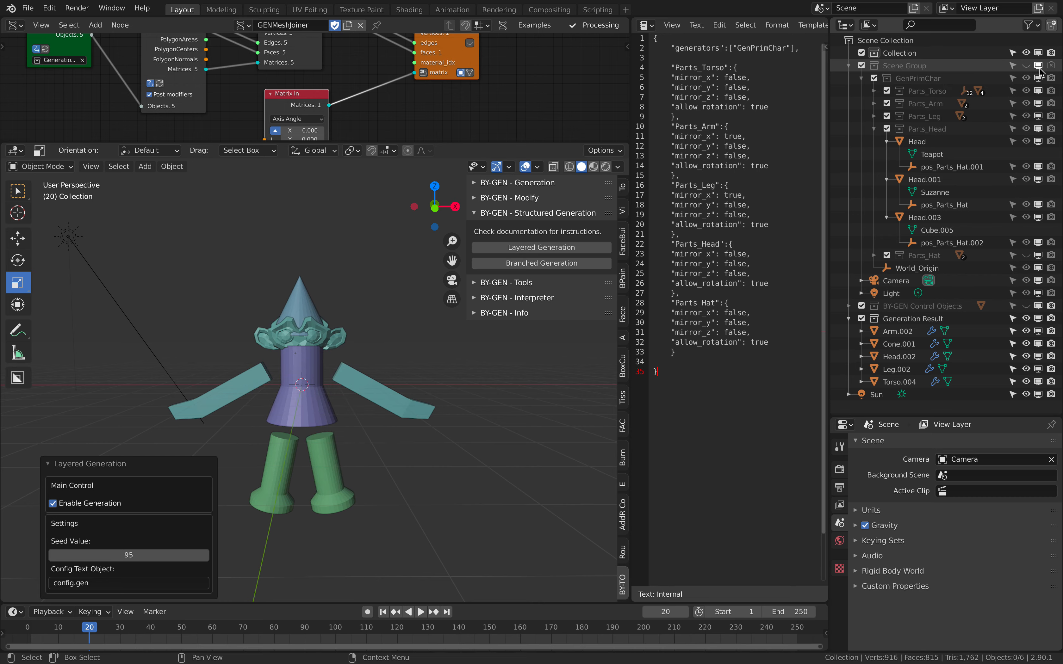
click(1038, 65)
middle_drag(325, 457, 296, 460)
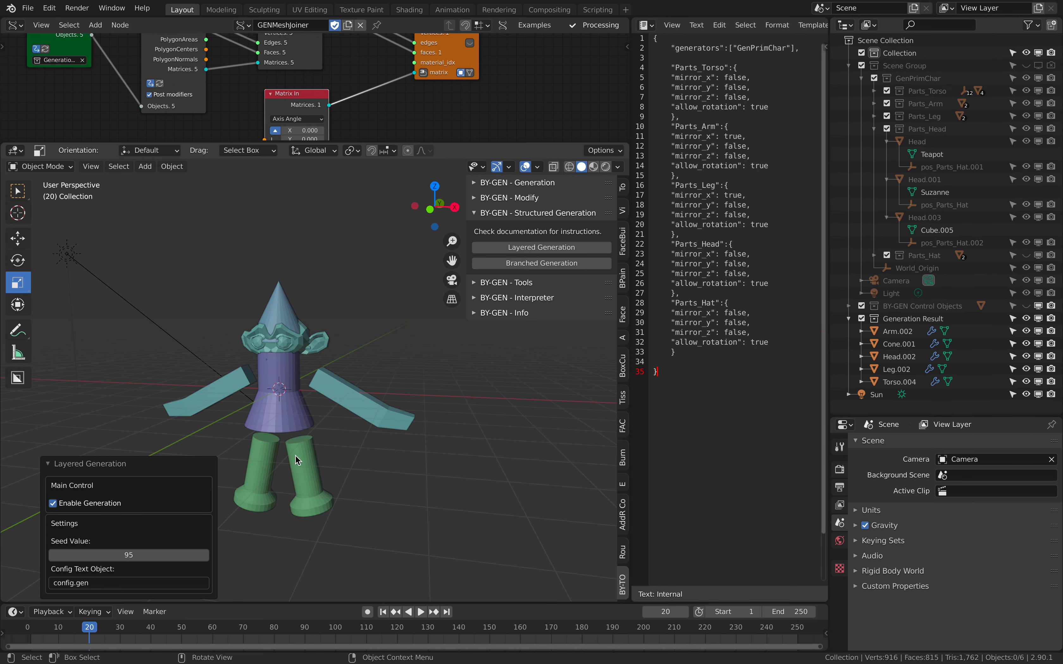
Step the Layered Generation seed value up to 106 to produce further character variations
click(204, 556)
click(204, 555)
click(205, 555)
click(205, 556)
click(205, 555)
click(205, 555)
click(204, 555)
click(205, 556)
click(205, 555)
middle_drag(281, 496, 306, 494)
click(205, 555)
click(206, 556)
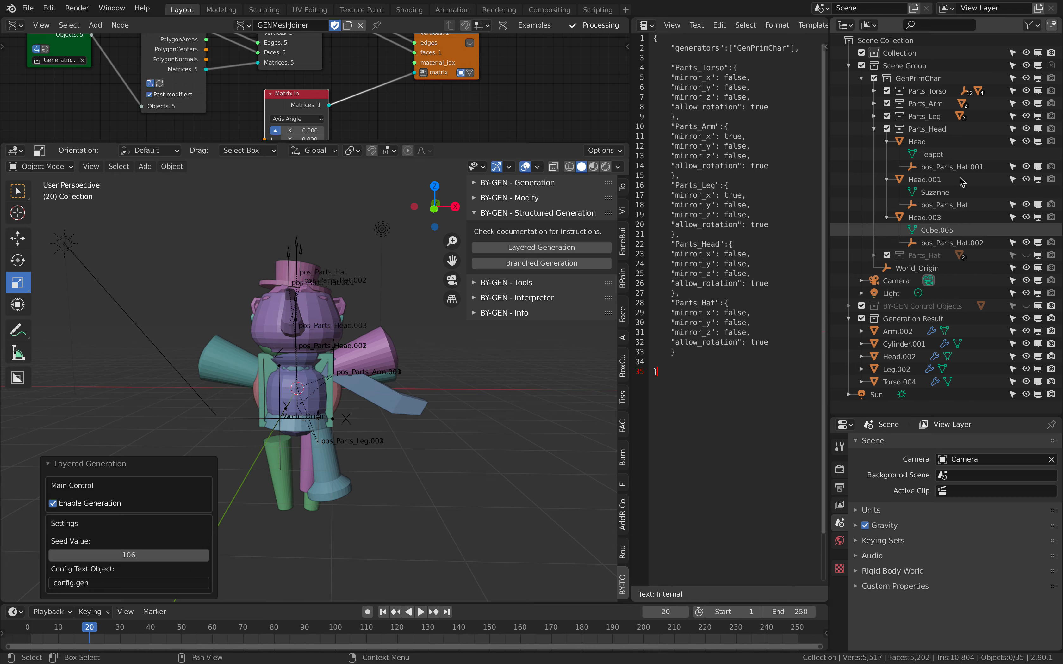
Hide Scene Group and disable it in viewports again, and step the Layered Generation seed value up to 135
click(1026, 65)
click(1037, 66)
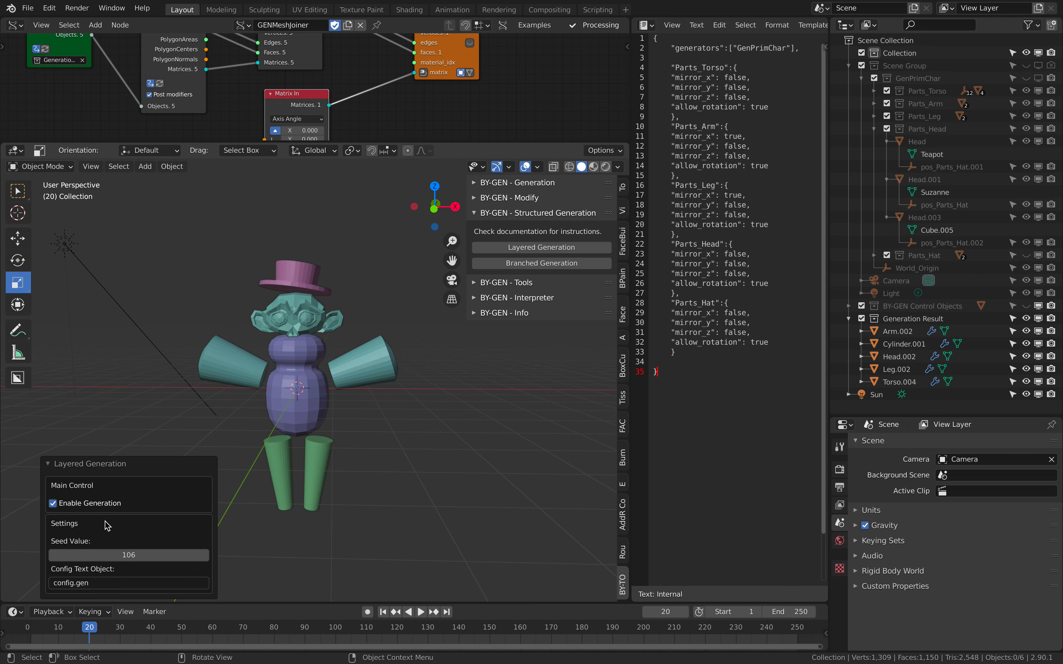
click(205, 558)
click(204, 558)
click(204, 558)
click(204, 559)
click(205, 559)
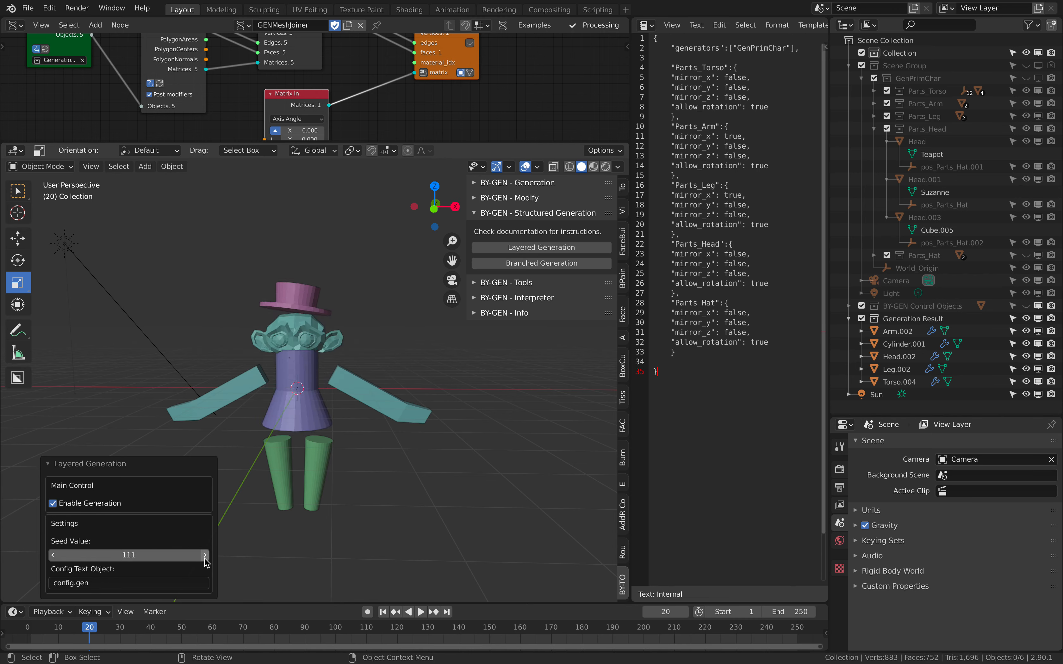
click(204, 558)
click(205, 559)
click(205, 556)
click(204, 556)
click(205, 555)
click(204, 556)
click(204, 556)
click(204, 556)
click(205, 556)
click(204, 556)
click(204, 557)
click(205, 557)
click(204, 557)
click(205, 557)
click(204, 557)
click(205, 557)
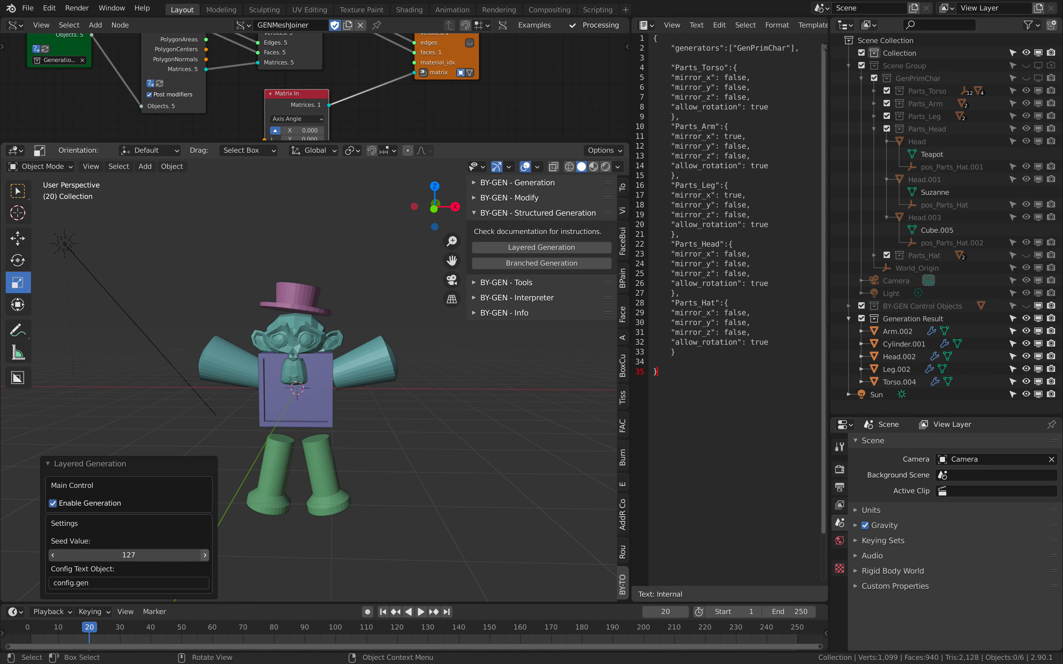
click(205, 557)
click(205, 557)
click(205, 556)
click(204, 557)
click(204, 557)
click(204, 556)
click(204, 557)
click(204, 557)
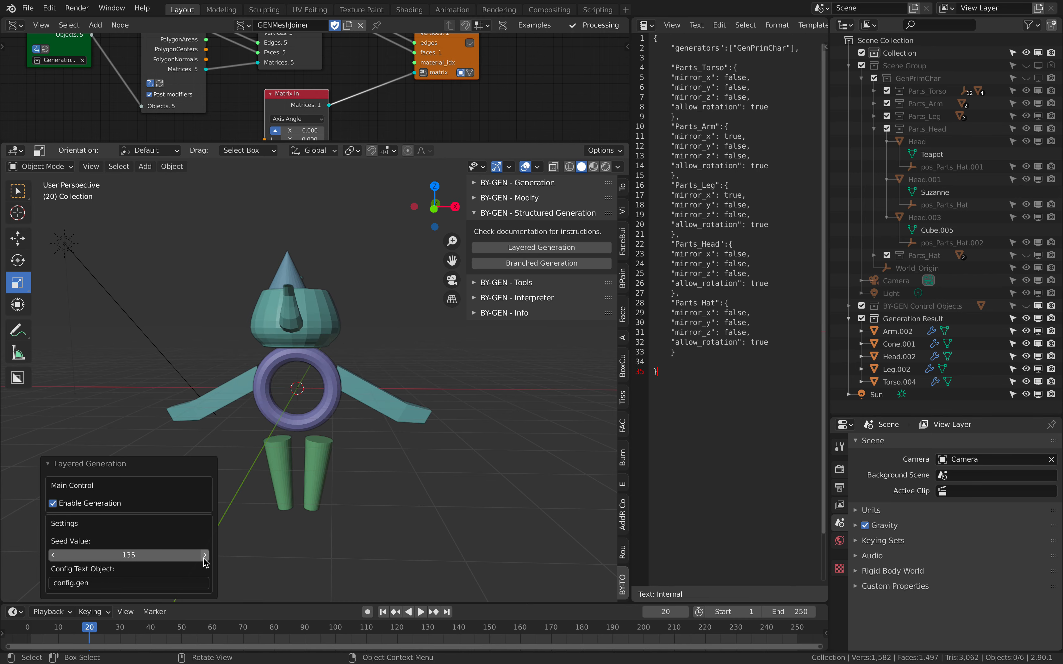
Step the Layered Generation seed value up to 139 and select the generated monkey head
click(204, 557)
click(205, 557)
click(204, 555)
click(205, 556)
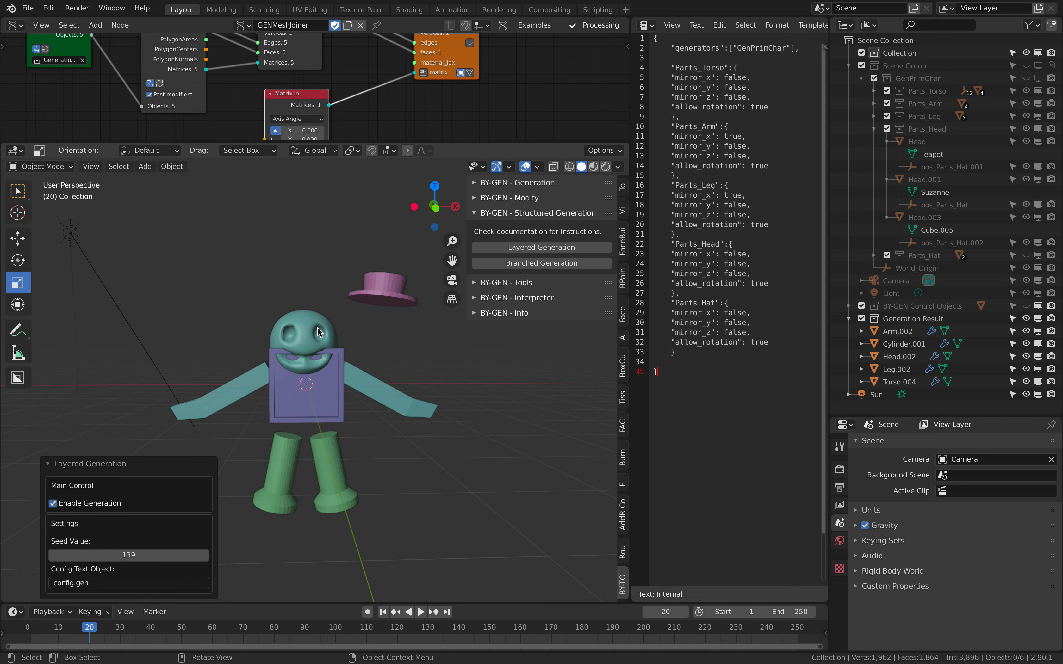
click(317, 327)
middle_drag(372, 341, 359, 350)
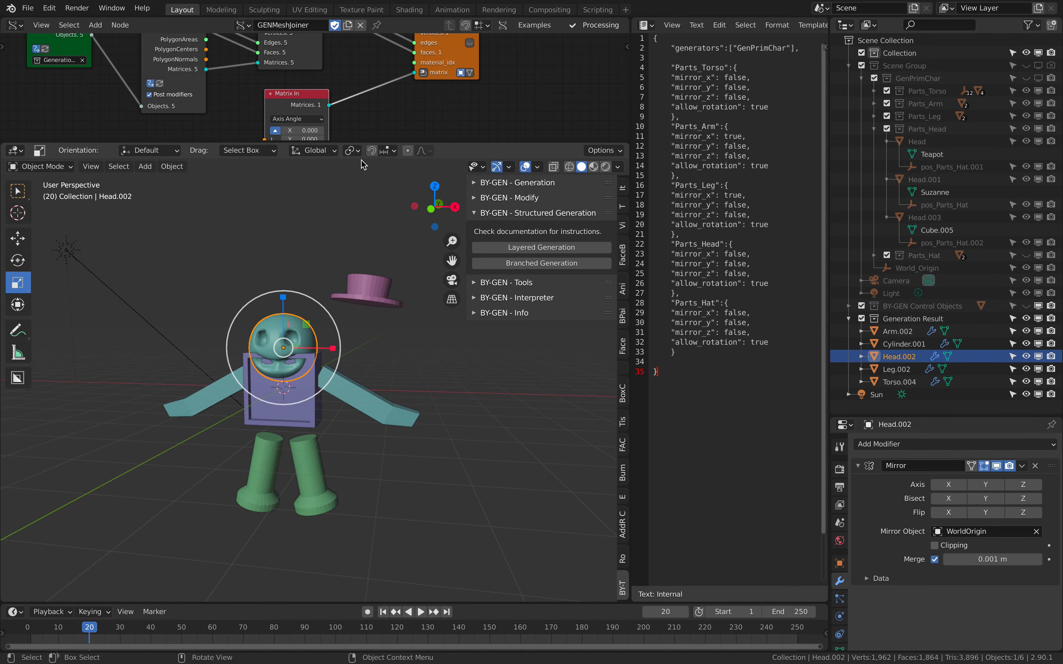
Enlarge the node editor and turn on the Mesh viewer output so the merged Alpha mesh shows above the character
drag(399, 141, 391, 242)
middle_drag(348, 106, 354, 161)
scroll(352, 132, down, 2)
click(446, 133)
scroll(330, 354, down, 4)
shift+middle_drag(333, 314, 351, 370)
click(332, 345)
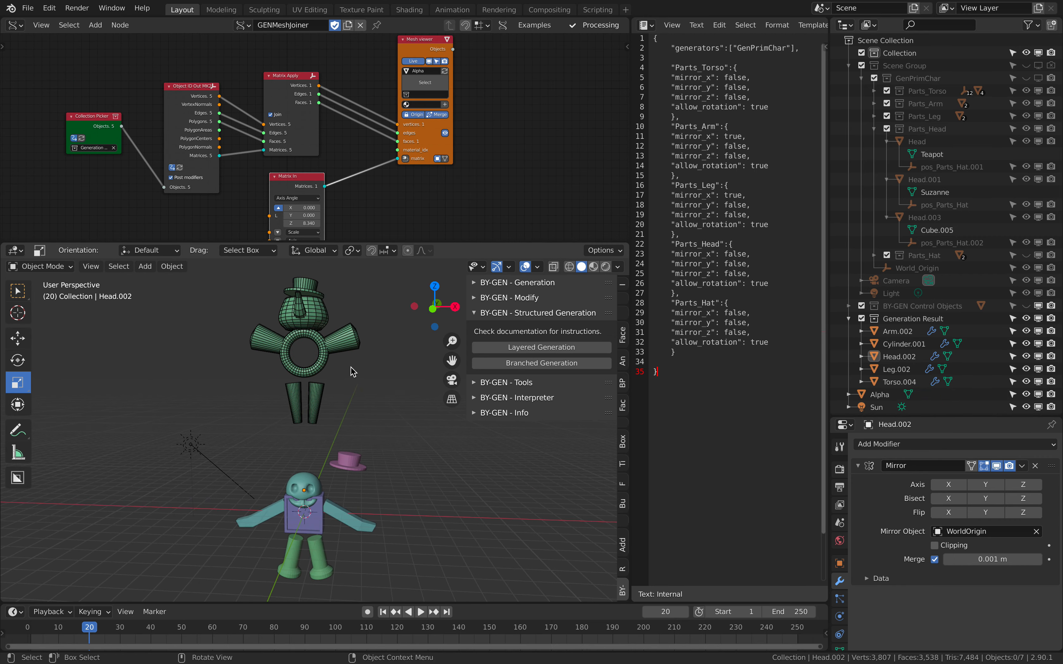
Step the timeline frame to rebuild the merged Alpha mesh from the current generated character
click(315, 474)
click(401, 454)
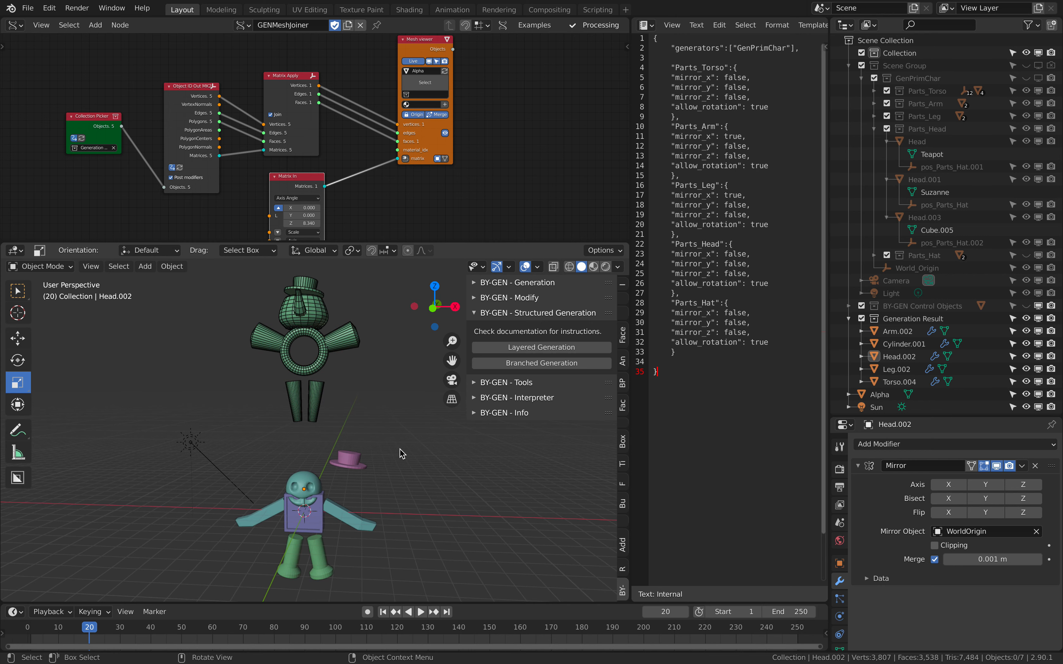
key(Right)
middle_drag(321, 358, 332, 332)
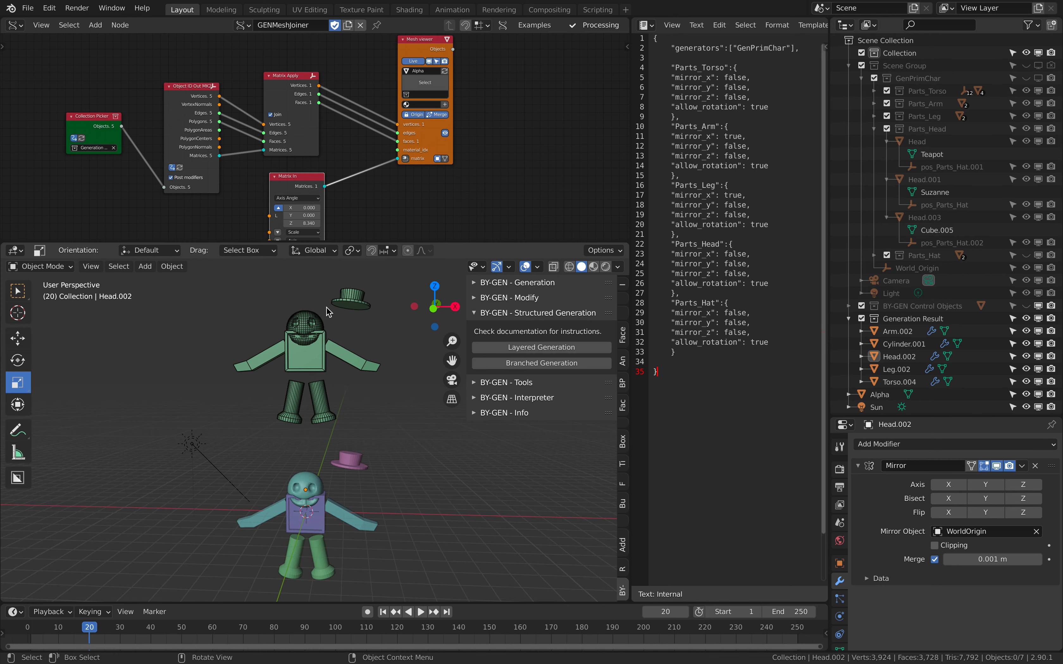
Run Layered Generation again and raise the seed value to 142
click(523, 346)
click(205, 556)
click(205, 556)
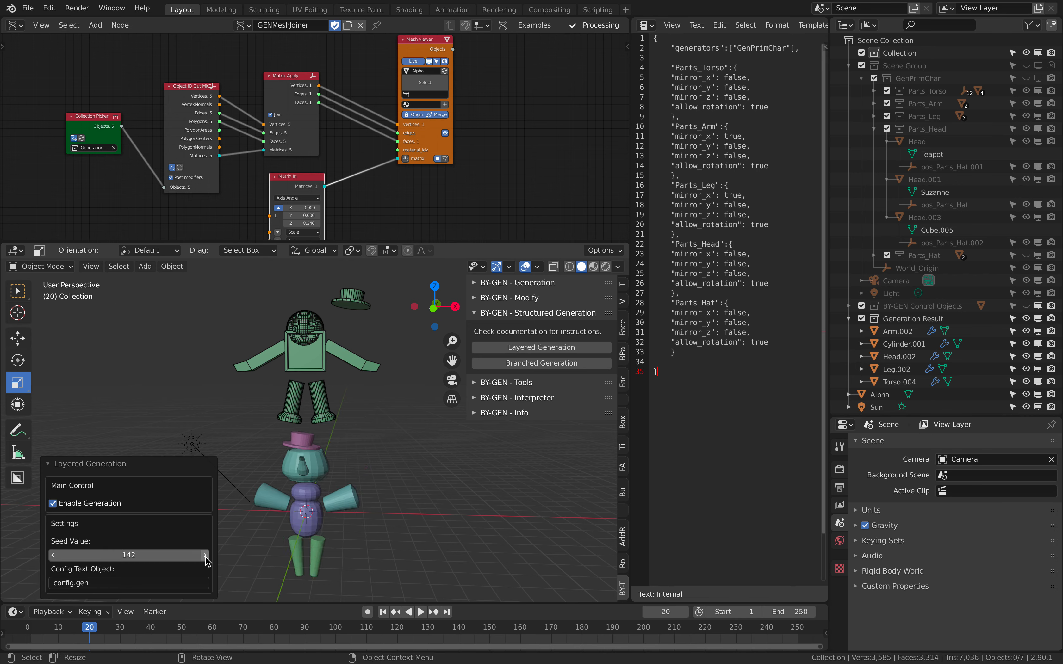
Step back one frame and forward again to refresh the merged mesh, and select Alpha
key(Right)
key(Left)
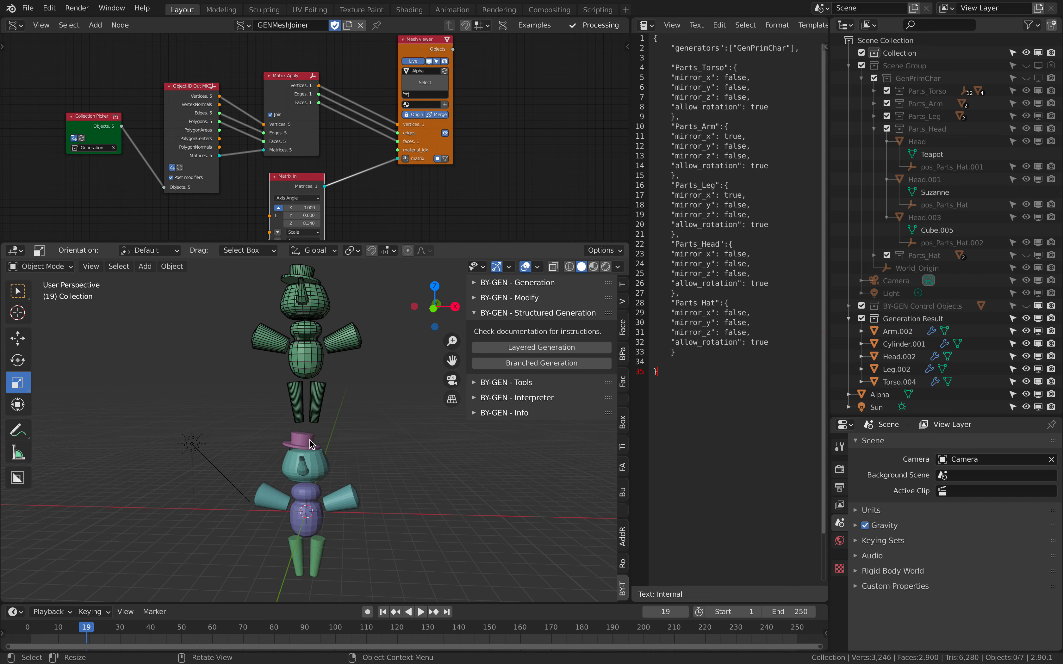
click(322, 305)
middle_drag(330, 344, 337, 375)
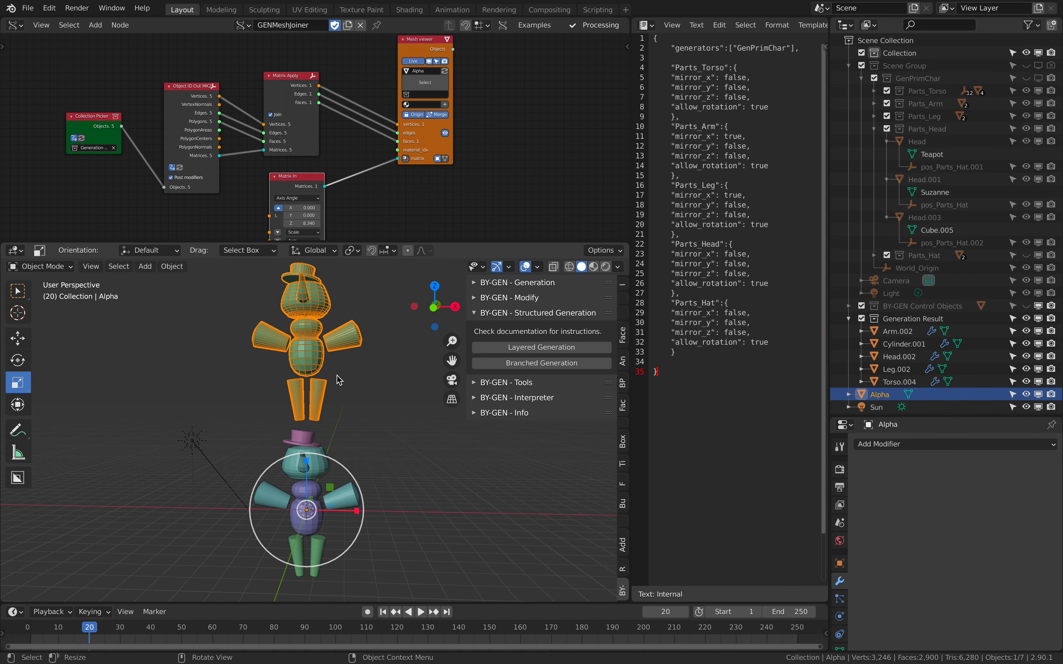
Rerun Layered Generation and raise the seed value through several variations to get a cone-hat, ring-torso character
click(541, 347)
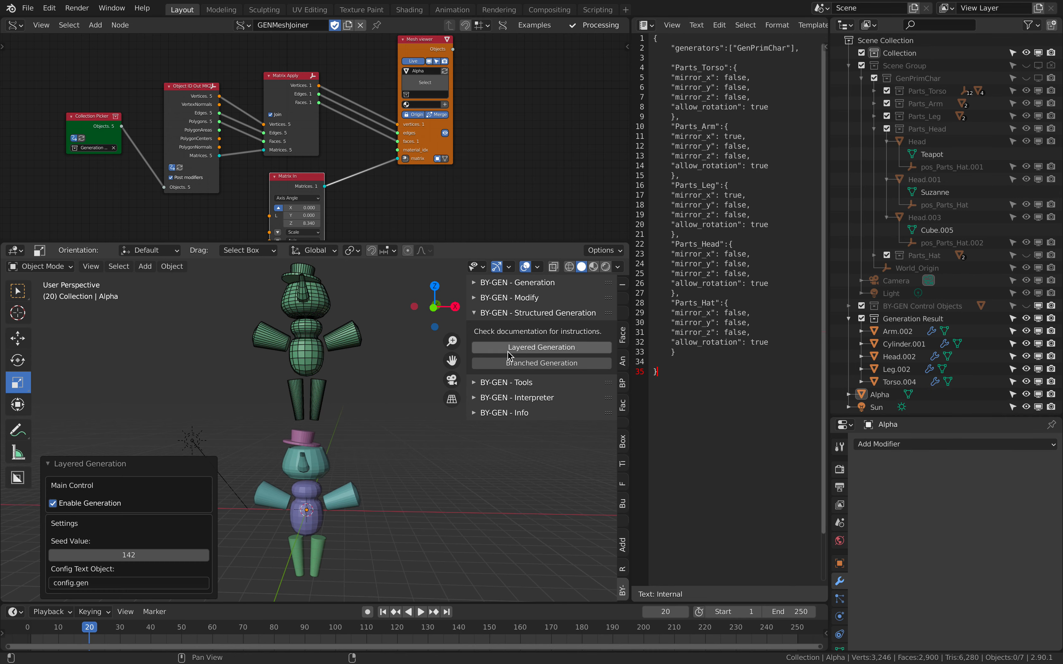
click(206, 557)
click(206, 557)
click(206, 558)
click(205, 557)
click(206, 557)
click(205, 557)
click(206, 558)
mouse_move(129, 555)
mouse_down()
mouse_move(206, 556)
mouse_move(129, 556)
mouse_up()
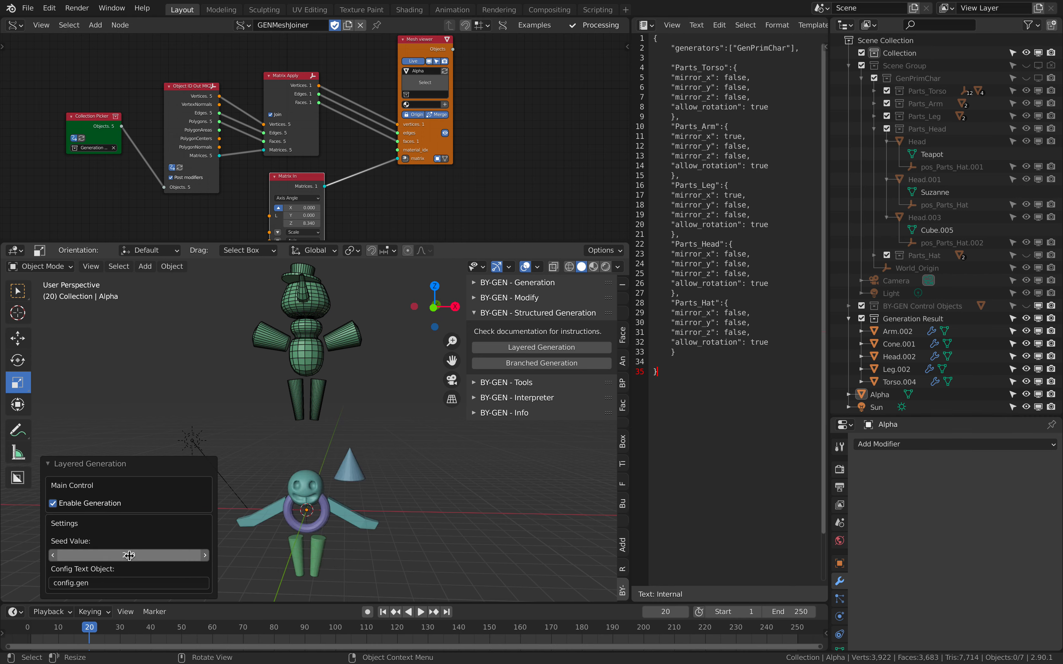
Update the merged mesh to match the cone-hat character and select the Alpha object
click(312, 348)
click(266, 323)
middle_drag(266, 322, 331, 398)
click(305, 337)
click(244, 344)
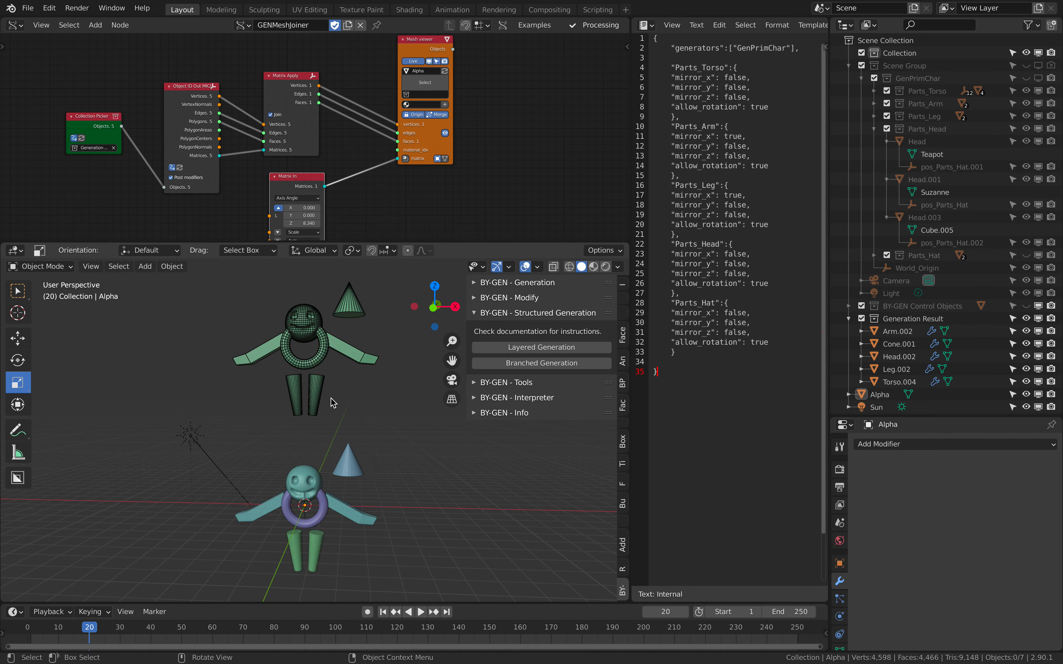
click(319, 349)
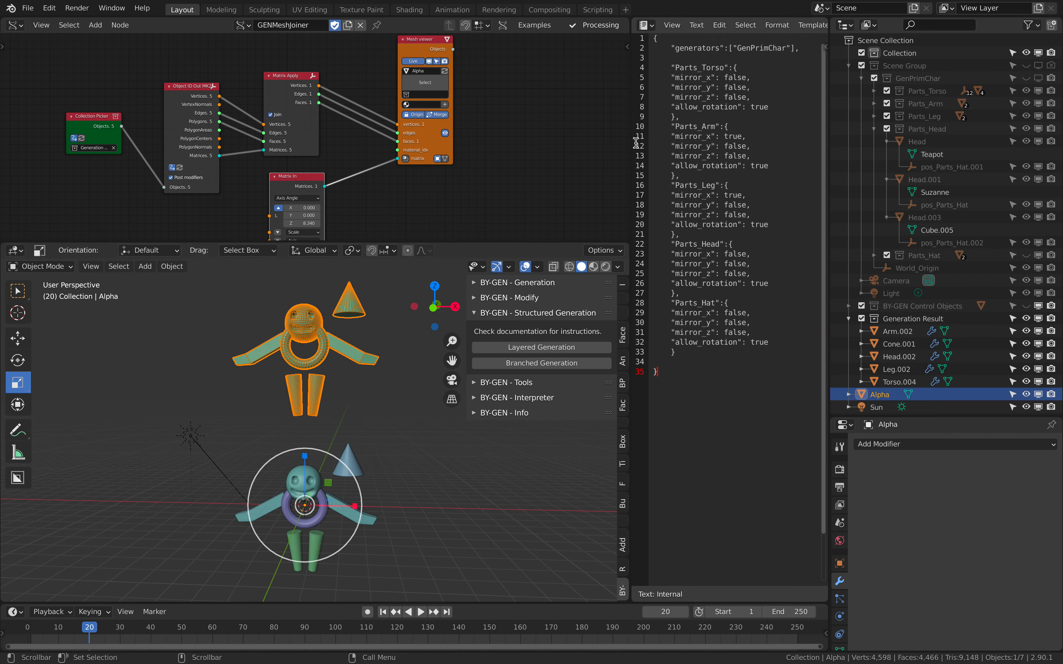
Widen the text editor and collapse the Parts_Head collection in the outliner
drag(631, 142, 575, 153)
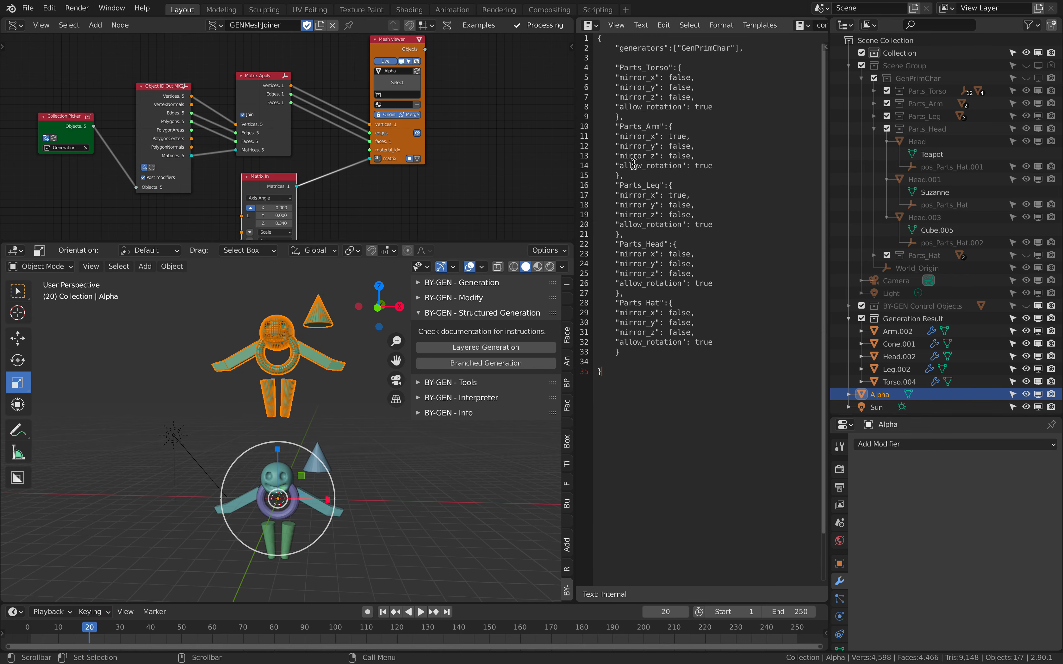
scroll(479, 70, down, 1)
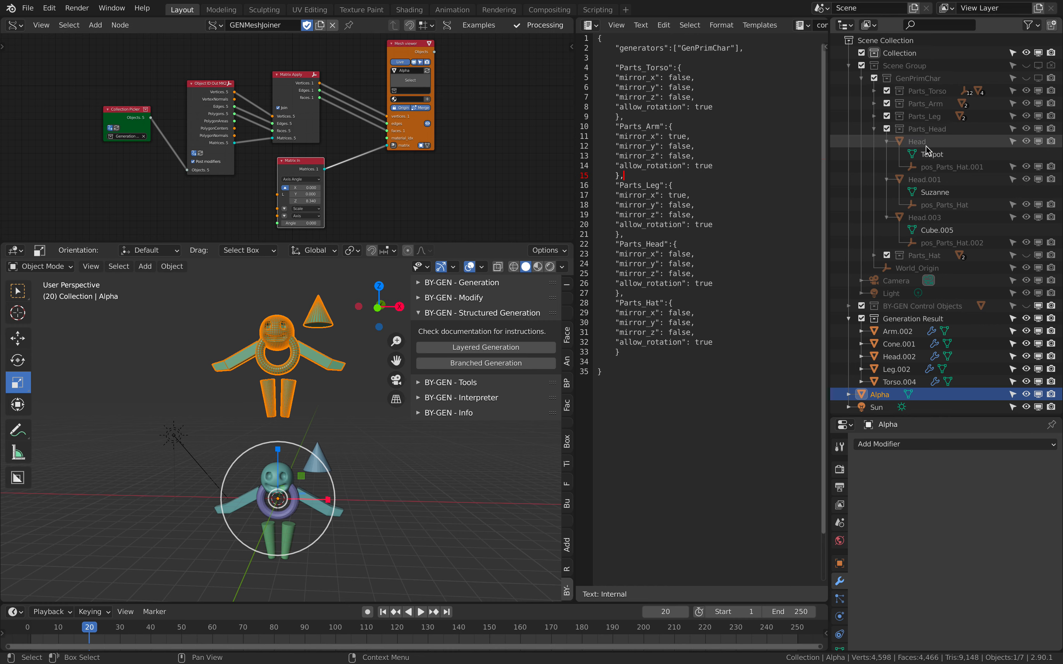
click(874, 130)
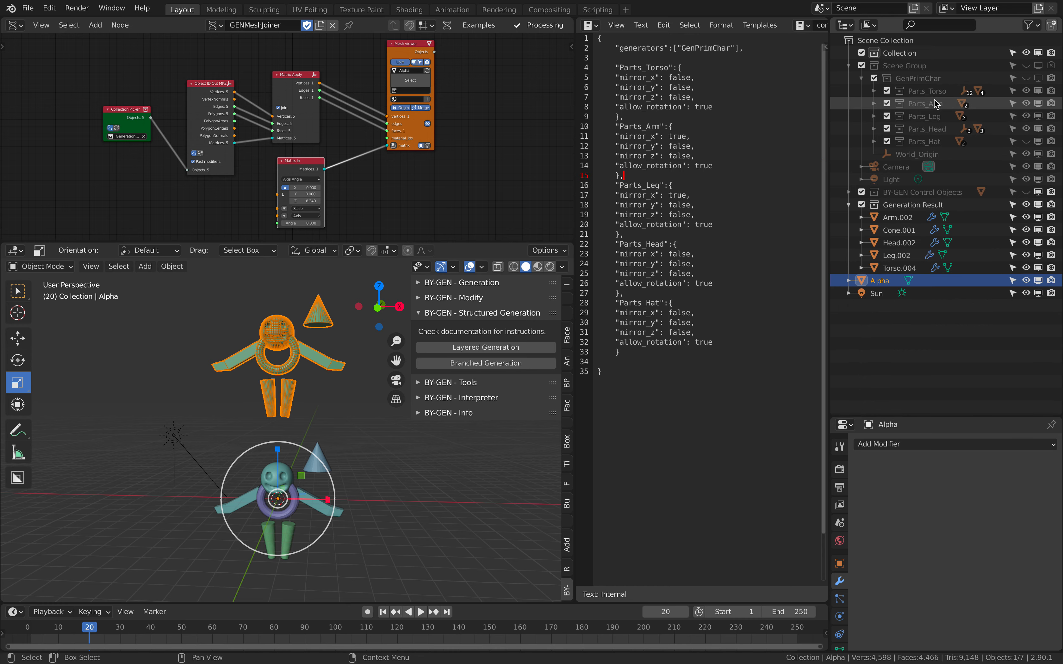
middle_drag(422, 443, 428, 436)
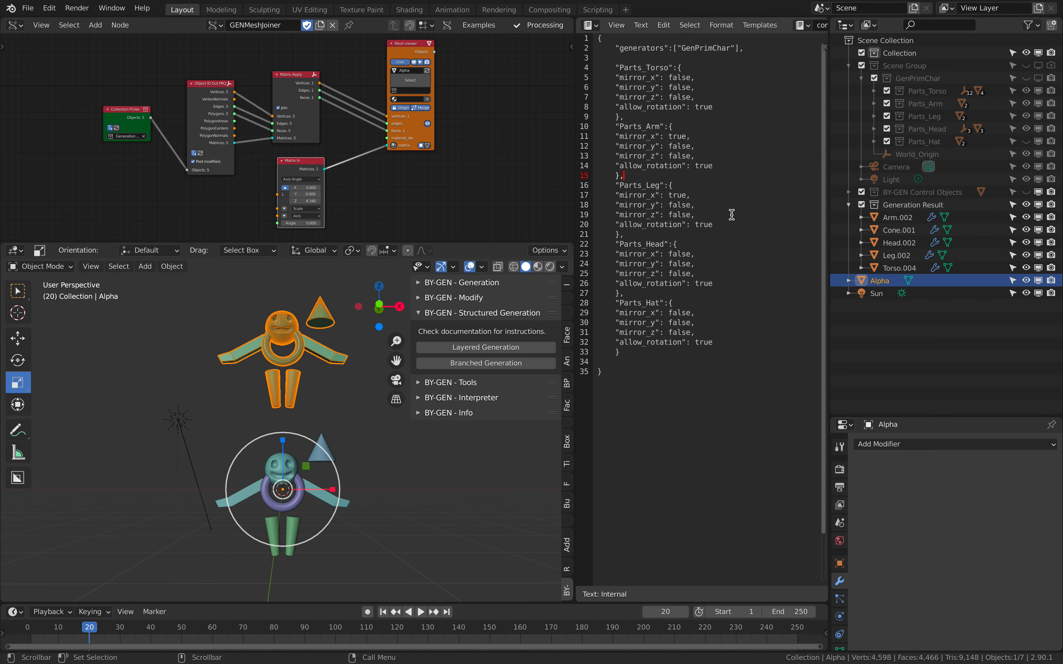
shift+middle_drag(409, 524, 310, 516)
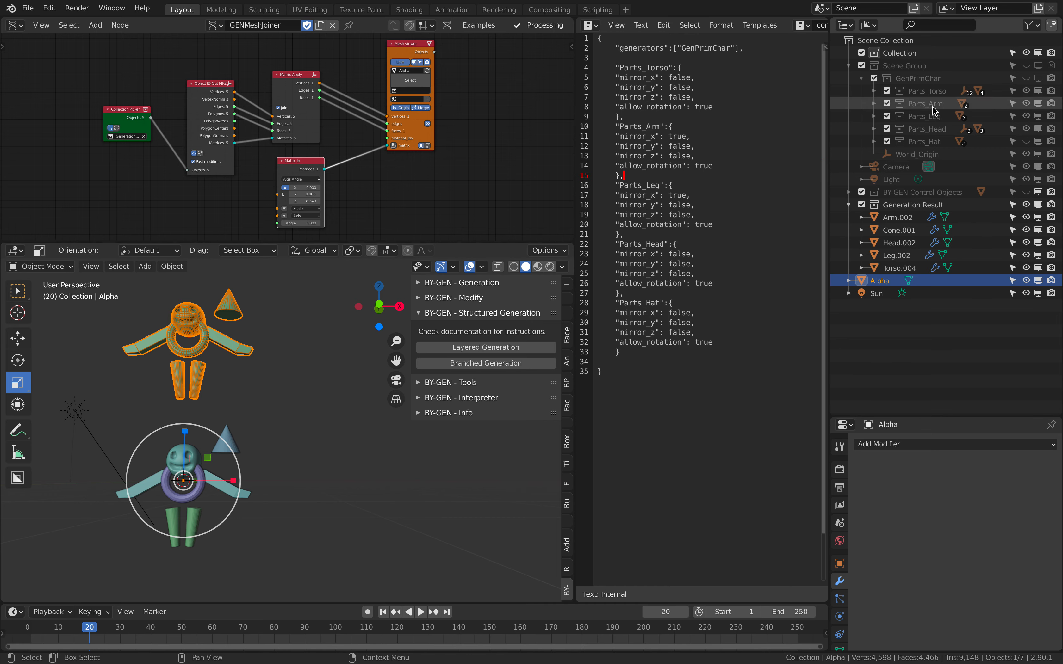
scroll(262, 457, up, 2)
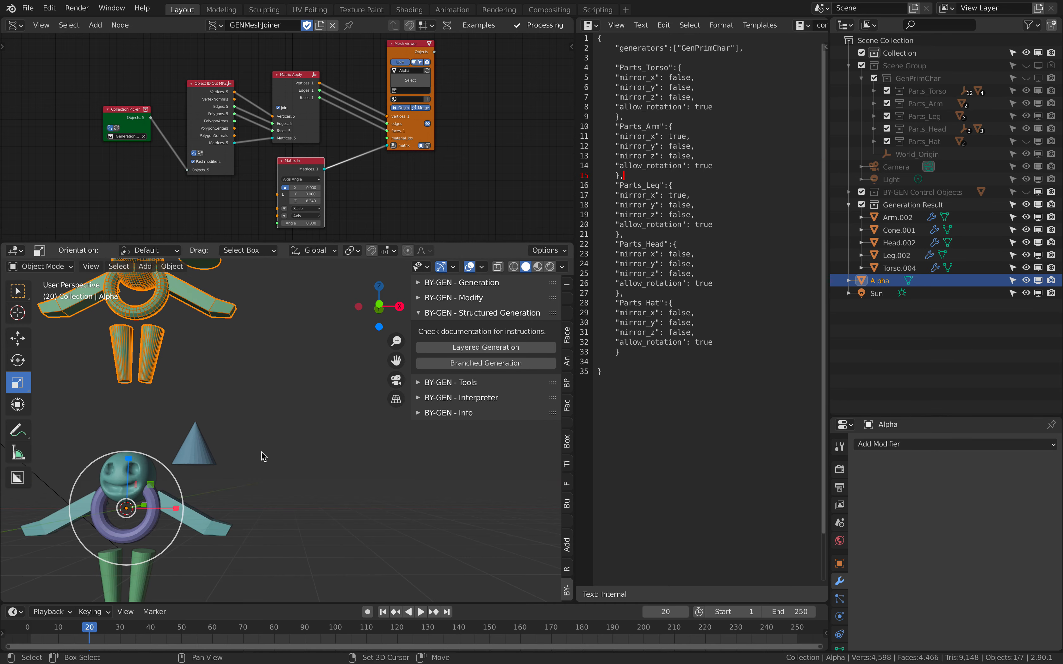
shift+middle_drag(261, 453, 392, 395)
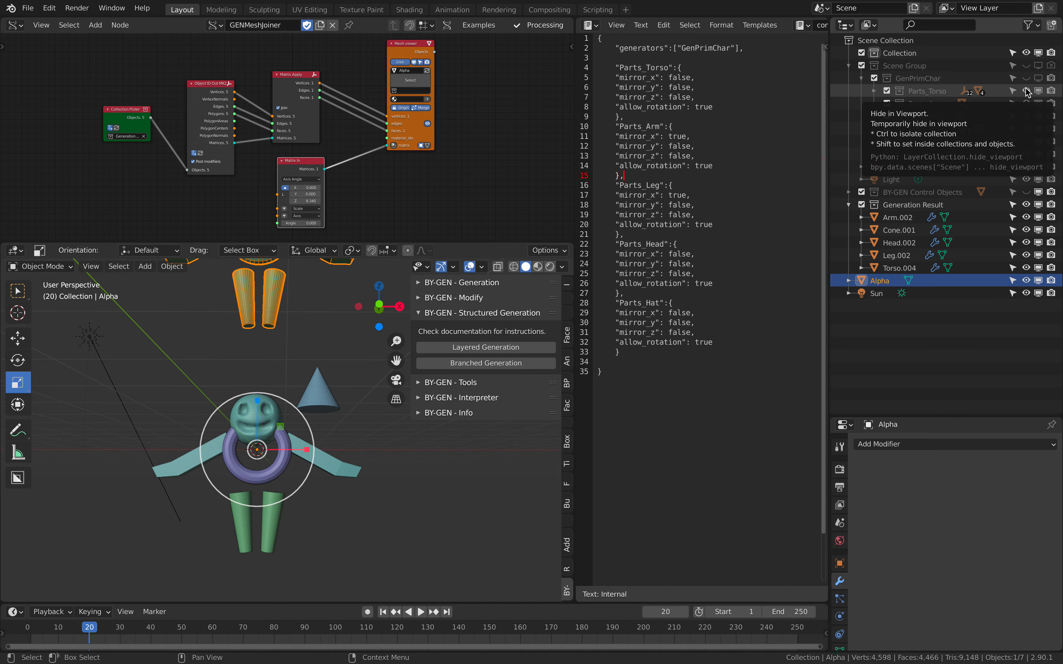
Annotate three differently shaped torsos with arms and legs in the empty space beside the generated character
shift+middle_drag(454, 490, 255, 501)
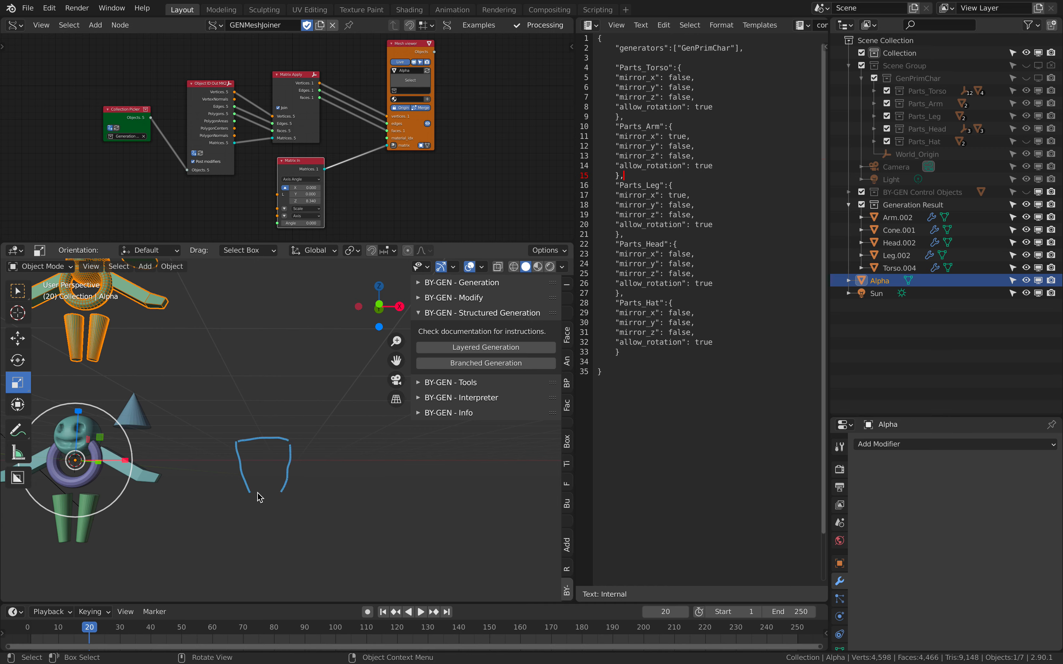
mouse_move(279, 429)
mouse_down()
mouse_move(320, 502)
mouse_move(289, 432)
mouse_up()
shift+middle_drag(408, 461, 340, 456)
mouse_move(332, 443)
mouse_down()
mouse_move(297, 474)
mouse_move(352, 451)
mouse_move(340, 446)
mouse_up()
shift+middle_drag(318, 453, 417, 457)
shift+middle_drag(247, 459, 243, 466)
drag(245, 464, 262, 506)
drag(165, 508, 163, 510)
drag(194, 517, 184, 567)
drag(300, 445, 262, 464)
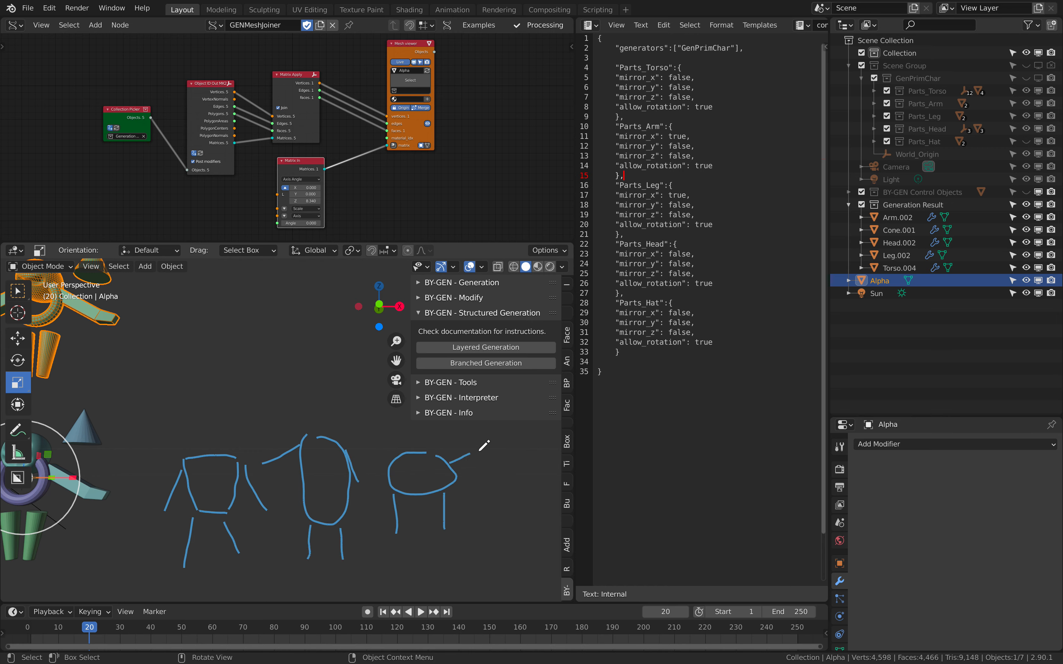
Circle the shoulder and hip attachment points on the sketched torsos
drag(229, 457, 249, 446)
drag(227, 521, 233, 495)
drag(338, 436, 343, 458)
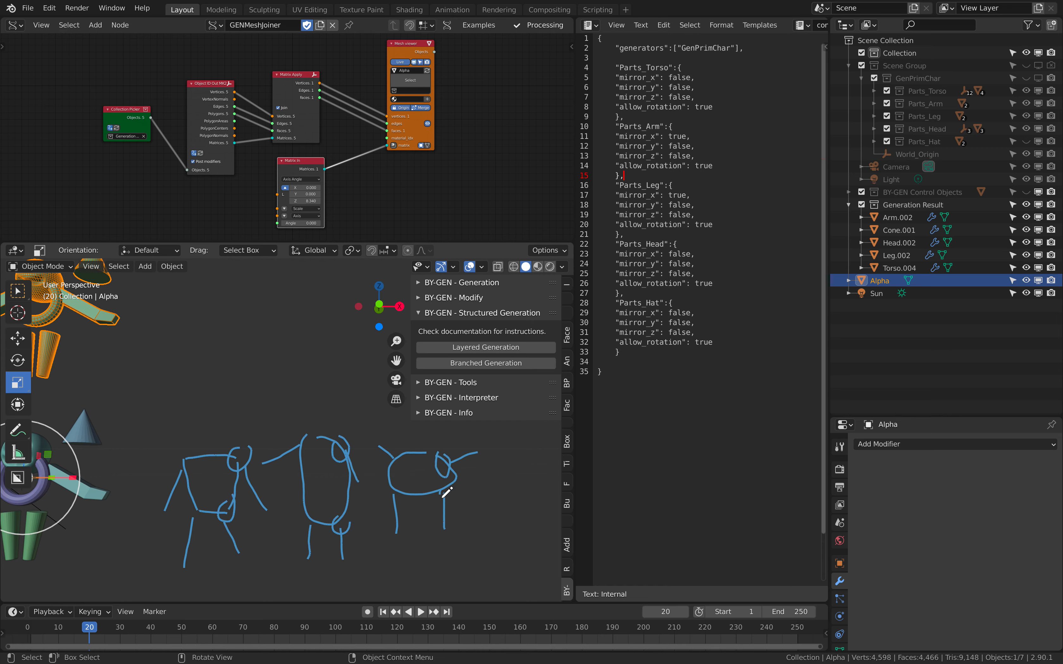
Mark the neck attachment points and sketch a differently shaped head on each of the three torsos
shift+middle_drag(447, 492, 423, 518)
mouse_move(389, 478)
mouse_down()
mouse_move(392, 433)
mouse_move(409, 481)
mouse_up()
drag(294, 465, 312, 464)
drag(181, 480, 206, 475)
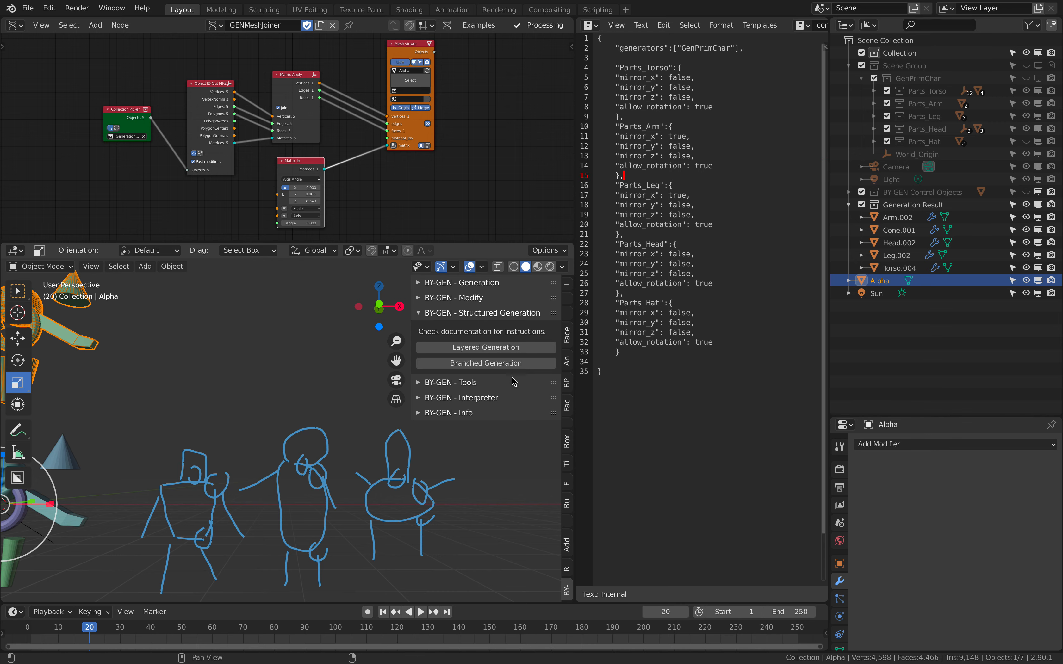
Enlarge the node editor area slightly and reframe the sketched characters in the 3D view
middle_drag(230, 124, 179, 119)
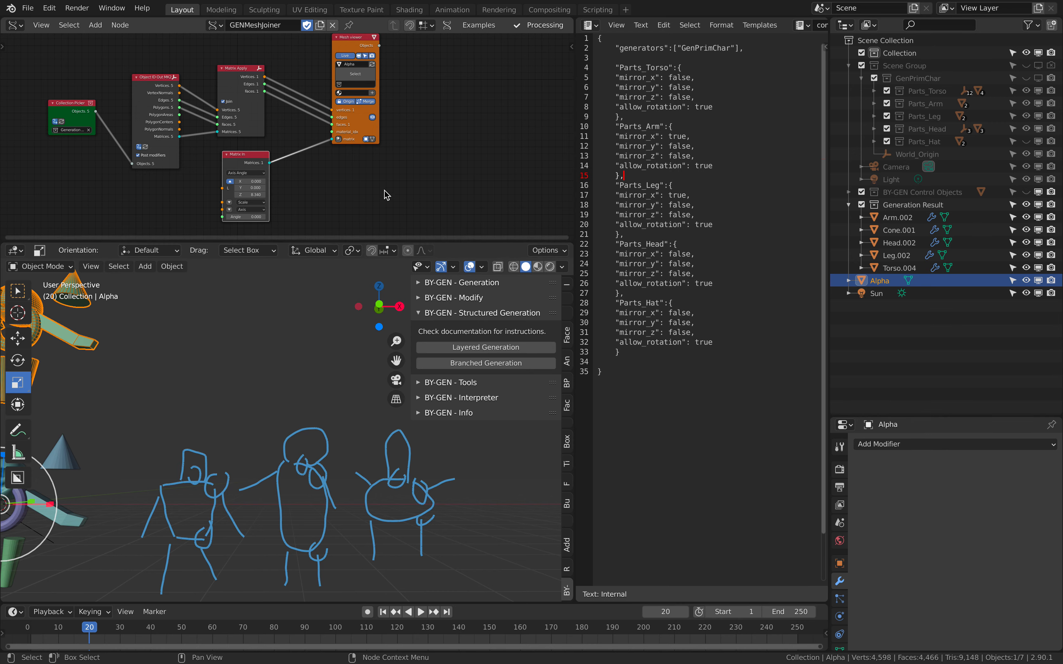
drag(484, 240, 475, 266)
shift+middle_drag(302, 468, 257, 416)
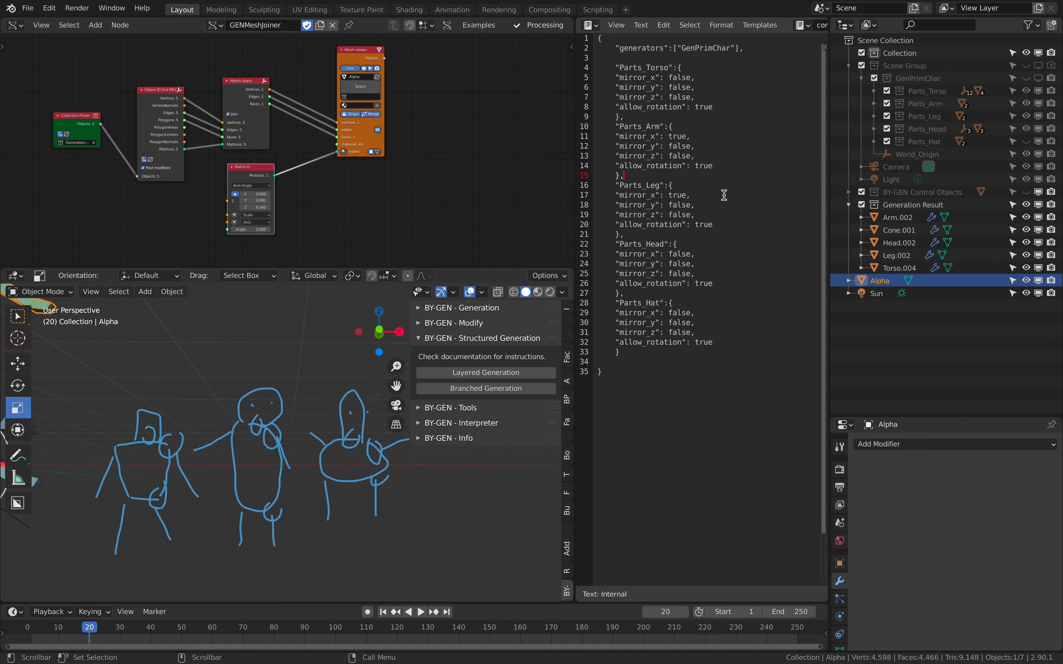
Switch to the browser, look through the BY-GEN Structured Generators documentation, and return to Blender
key(ctrl+Right)
scroll(734, 244, up, 10)
scroll(664, 343, up, 10)
scroll(667, 328, down, 10)
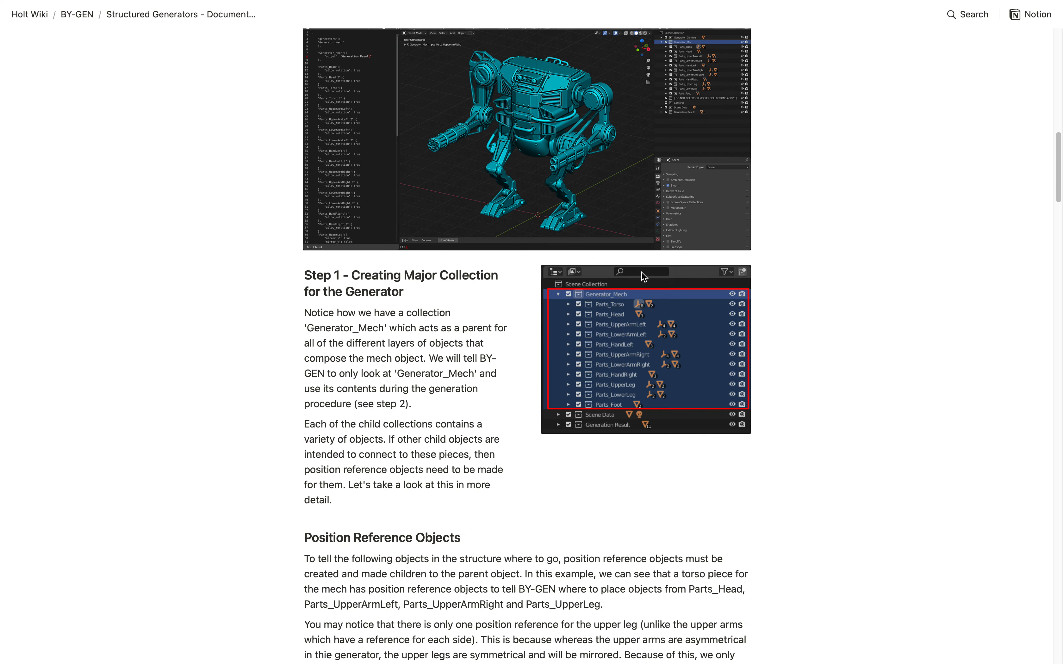
key(ctrl+Left)
Widen the text editor further so the config.gen text name shows in its header
drag(698, 384, 492, 44)
click(612, 44)
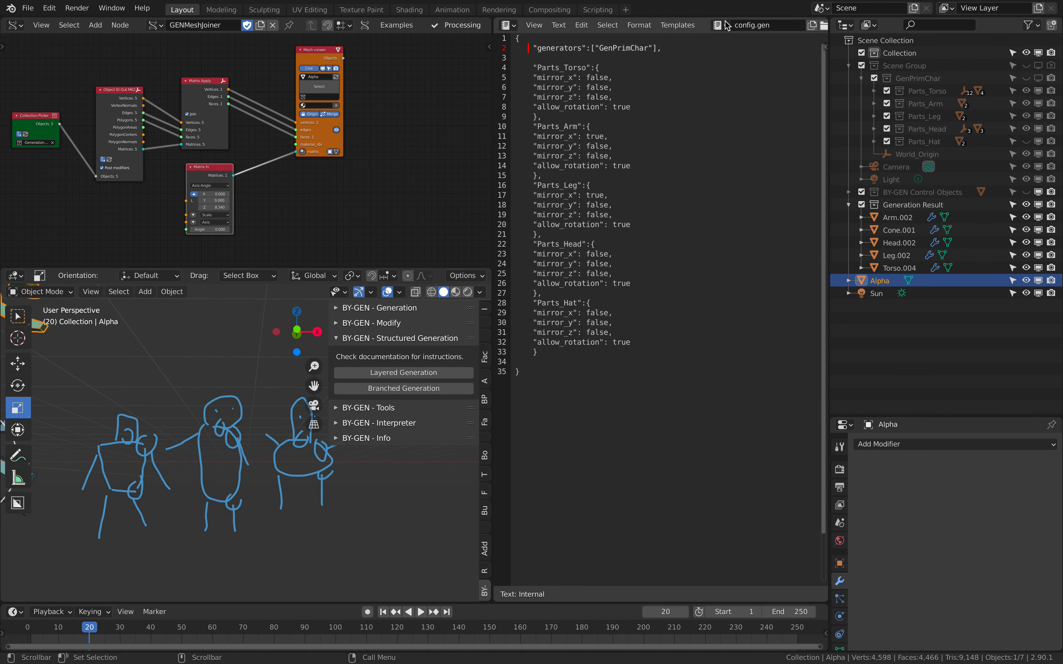
scroll(742, 26, down, 1)
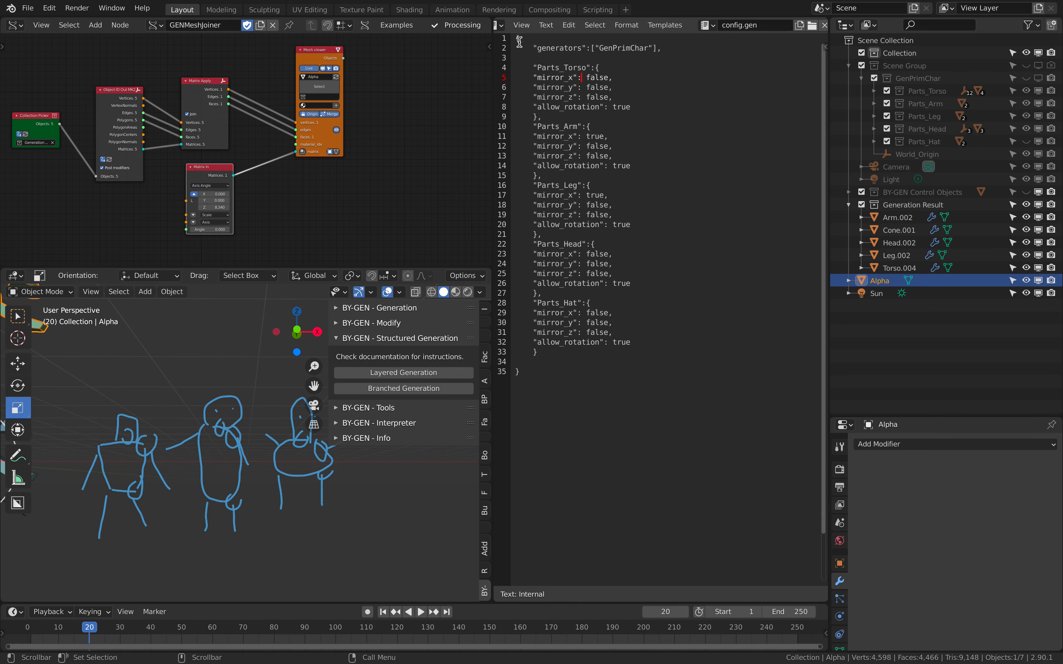
Highlight the whole config.gen structure and its generators entry GenPrimChar to compare with the outliner collections
drag(517, 41, 640, 415)
click(640, 417)
drag(534, 47, 675, 46)
click(609, 57)
drag(532, 48, 615, 58)
click(615, 58)
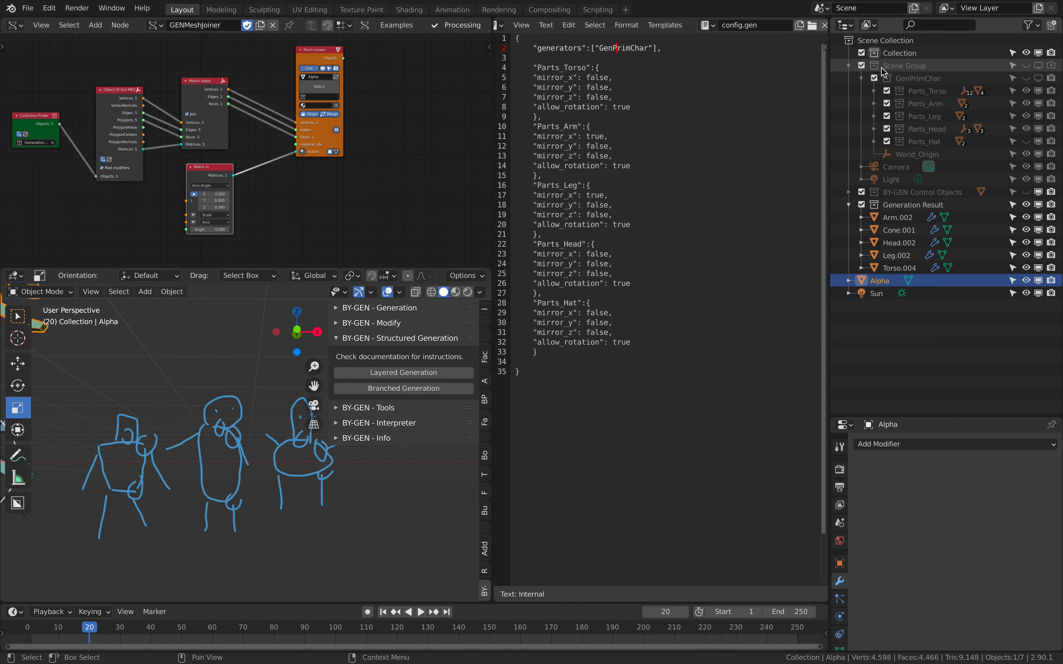
double_click(633, 48)
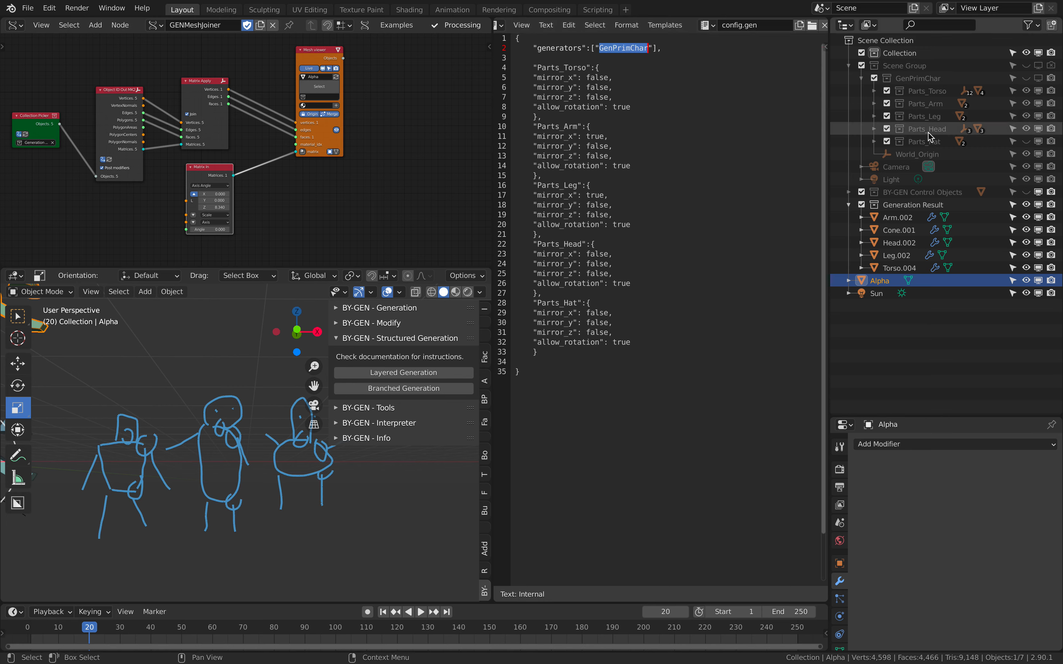
Highlight the Parts_Torso block and the mirror and allow_rotation values of Parts_Arm in config.gen
drag(548, 67, 650, 105)
click(591, 128)
click(593, 136)
click(613, 148)
double_click(617, 164)
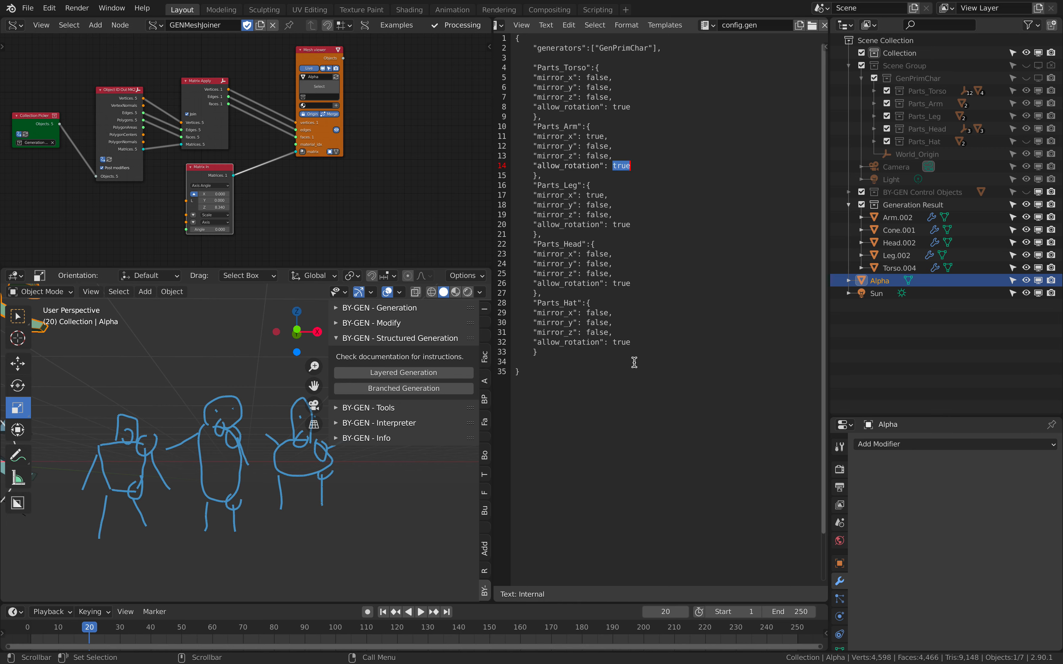
Set mirror_y to true in the Parts_Arm block of config.gen
double_click(601, 257)
click(600, 189)
click(609, 146)
click(595, 136)
key(Home)
double_click(604, 147)
text(true)
text(c)
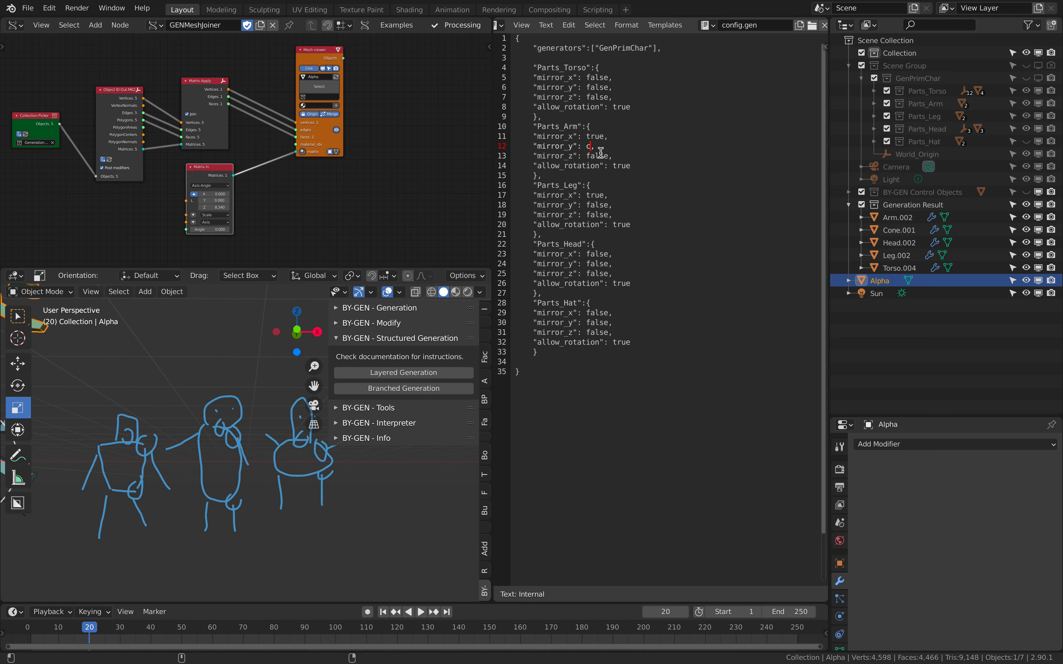
key(shift+Left)
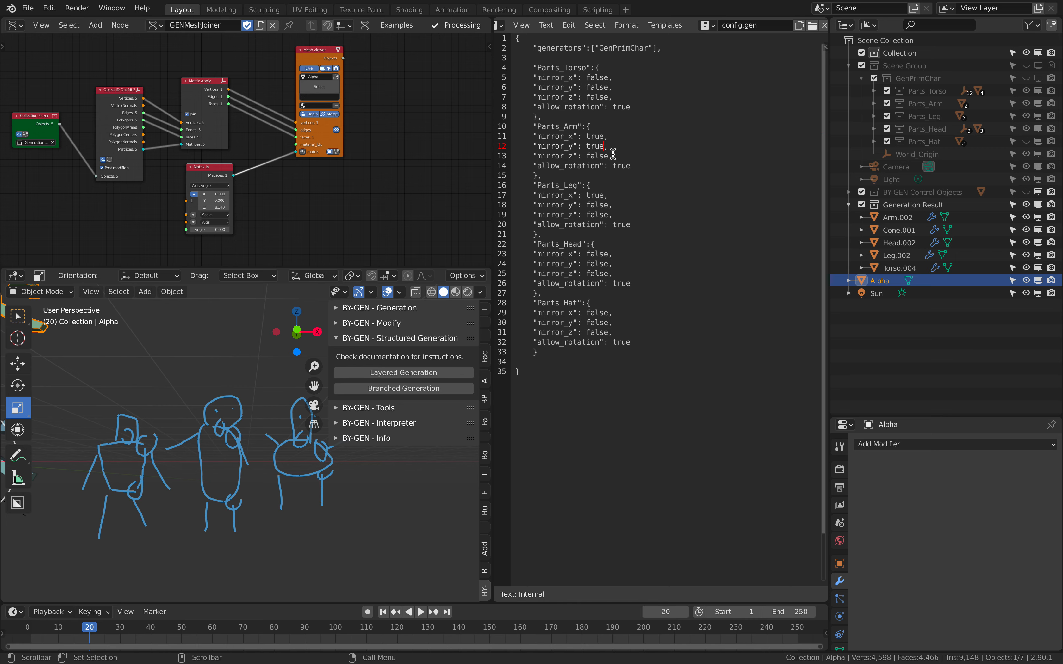
Set mirror_y to true in the Parts_Leg and Parts_Head blocks
double_click(598, 205)
text(t)
double_click(596, 263)
text(tr)
double_click(598, 323)
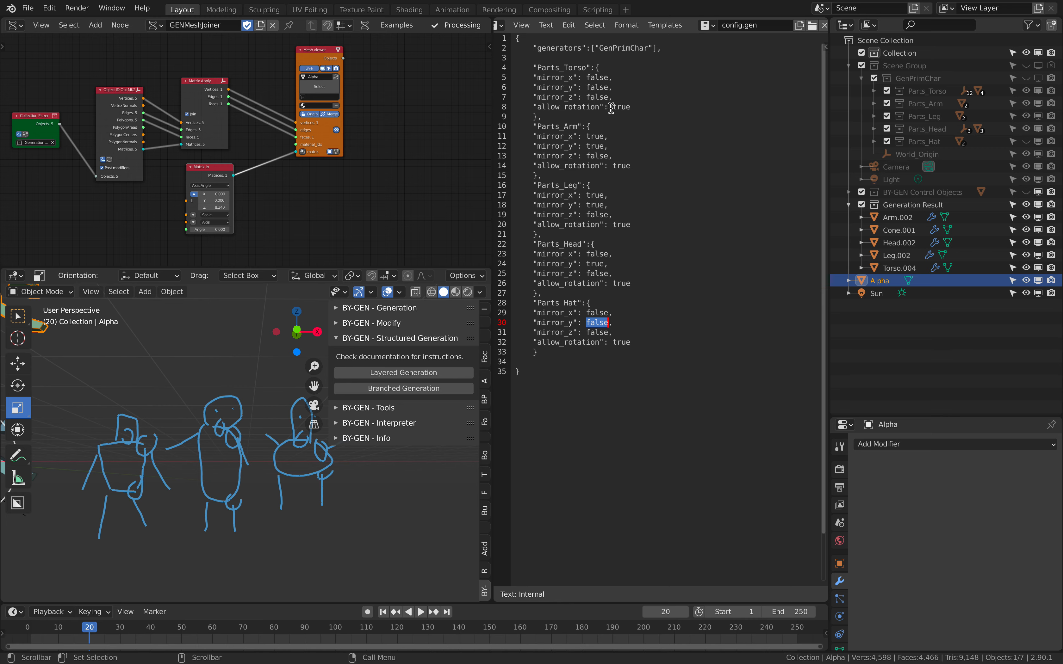
Set allow_rotation to false in the Parts_Torso block
drag(610, 108, 680, 108)
drag(600, 64, 584, 116)
click(559, 87)
Run Layered Generation with the edited config and raise the seed value to 254
click(383, 373)
click(205, 554)
click(205, 555)
click(205, 556)
click(205, 556)
click(205, 555)
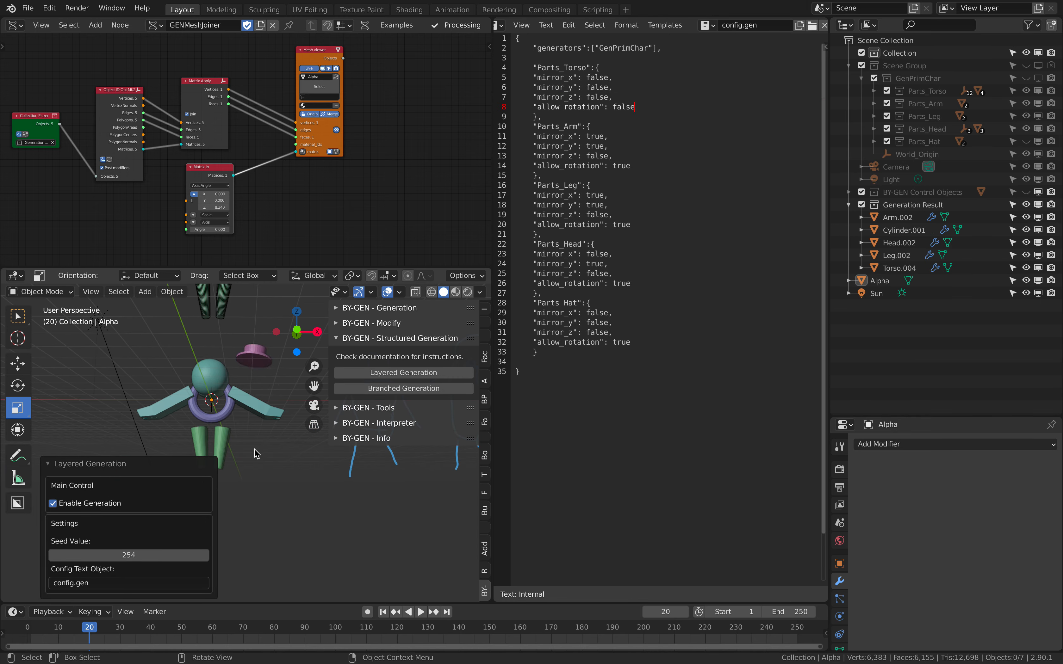
Raise the Layered Generation seed value beyond 258 for a new character and advance the timeline to frame 21
click(205, 555)
click(205, 556)
click(205, 555)
click(205, 555)
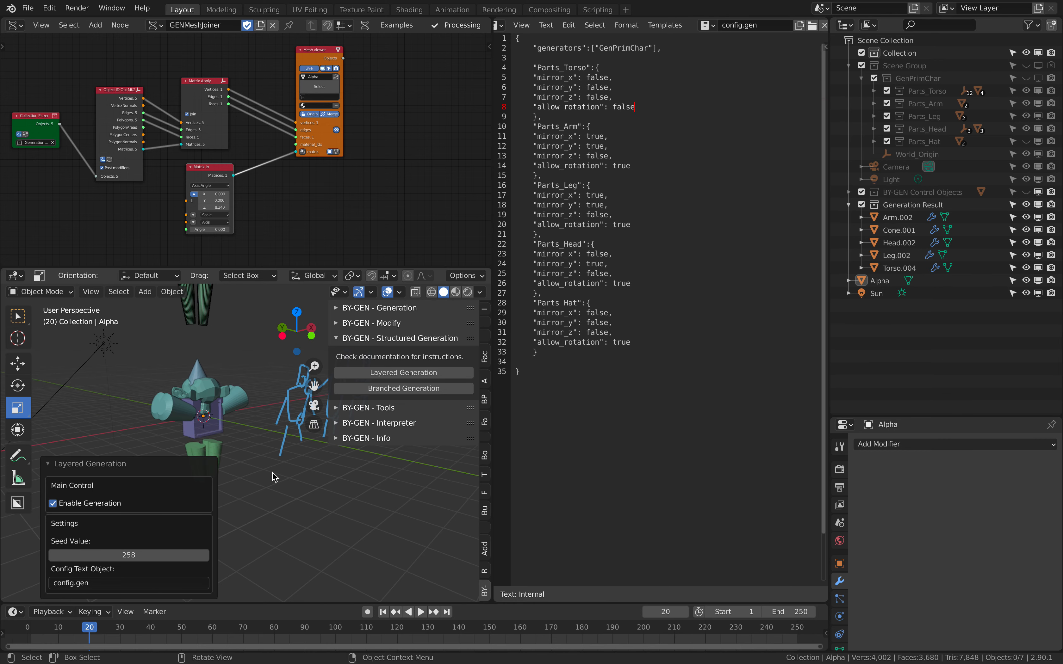
click(205, 556)
click(205, 555)
click(205, 555)
middle_drag(244, 438, 272, 426)
key(Right)
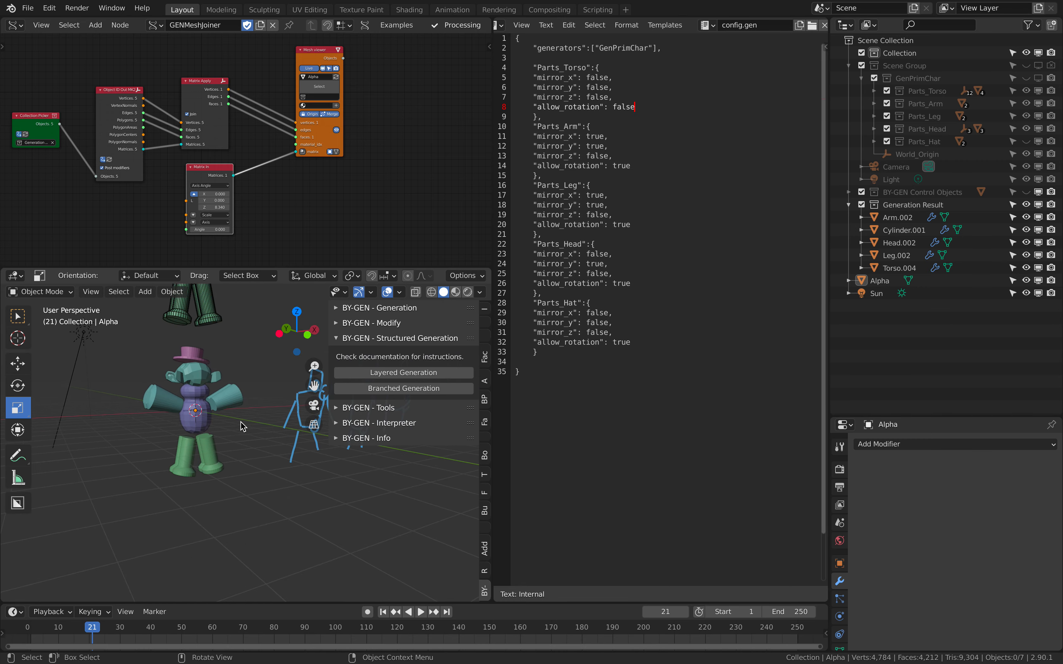
Hide the sidebar, select the merged Alpha mesh and add a Remesh modifier to it
shift+middle_drag(203, 382, 237, 514)
click(244, 408)
shift+middle_drag(244, 407, 332, 377)
scroll(246, 408, up, 3)
key(n)
shift+middle_drag(339, 423, 315, 412)
click(316, 392)
click(302, 384)
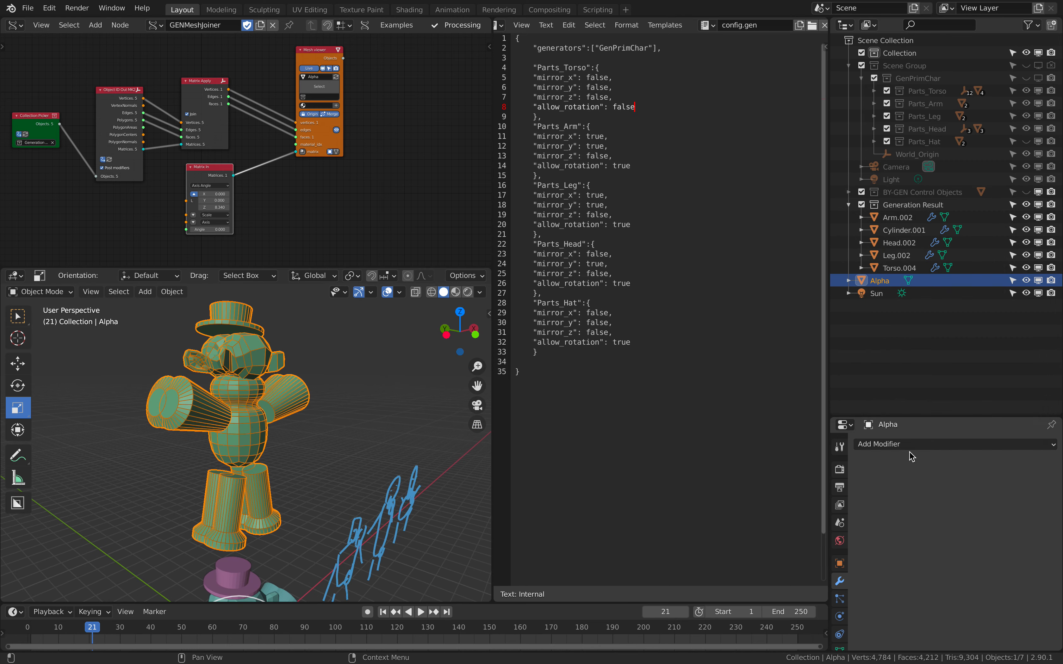
click(911, 445)
click(811, 335)
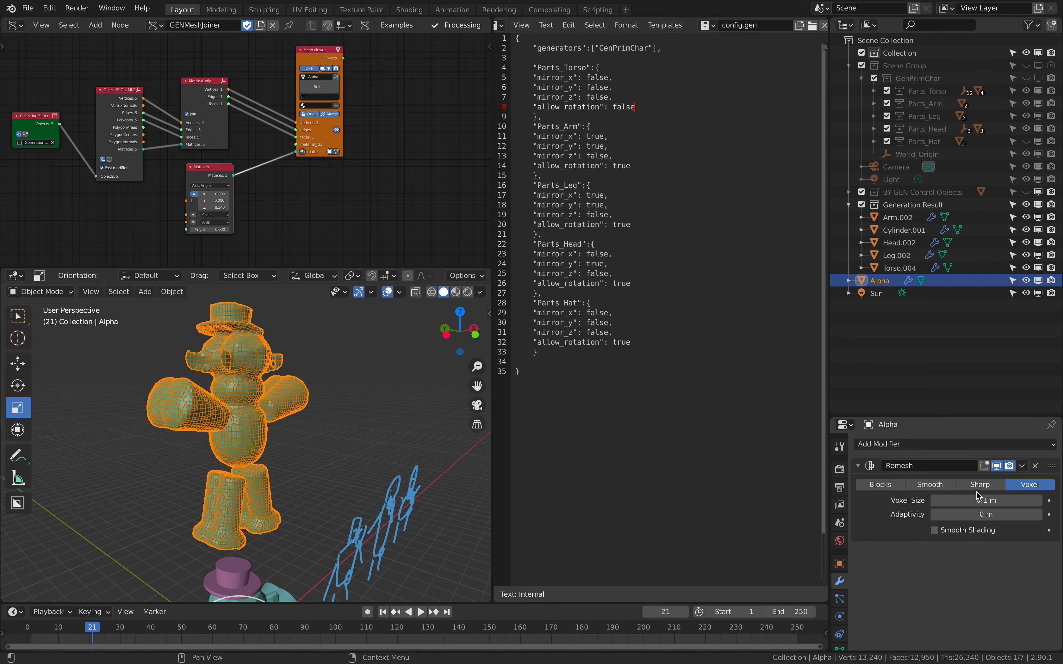
Set the Remesh voxel size to 0.182 m and deselect the Alpha mesh
drag(993, 500, 1018, 501)
click(361, 405)
mouse_move(361, 400)
middle_down()
mouse_move(264, 405)
mouse_move(307, 405)
middle_up()
scroll(306, 405, down, 4)
mouse_move(306, 405)
shift+middle_down()
mouse_move(313, 379)
mouse_move(343, 379)
mouse_move(382, 401)
shift+middle_up()
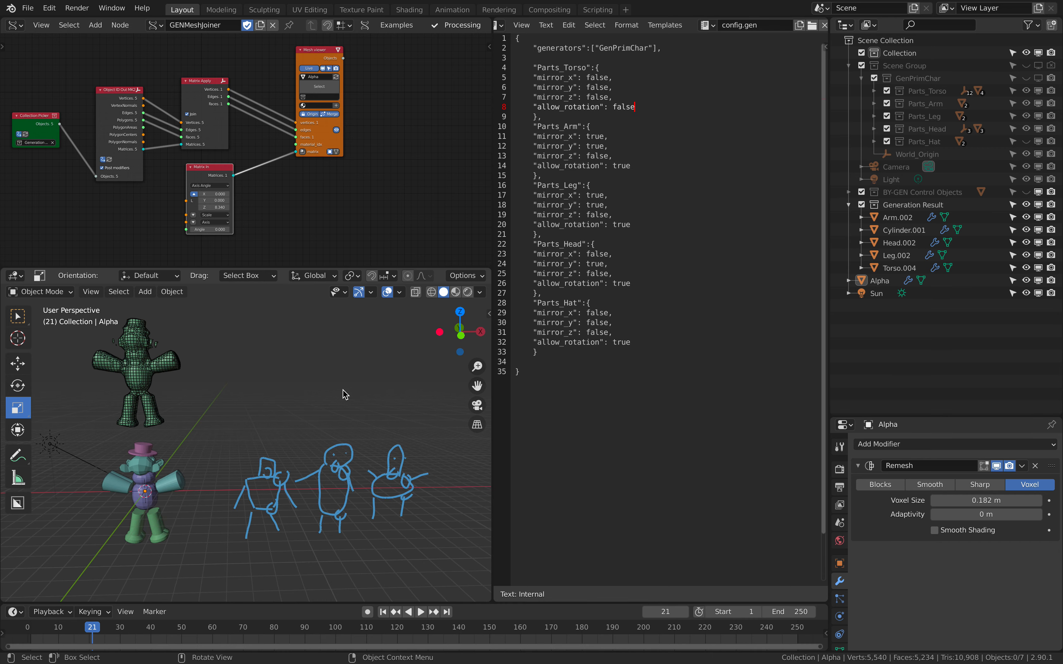
middle_drag(345, 395, 281, 408)
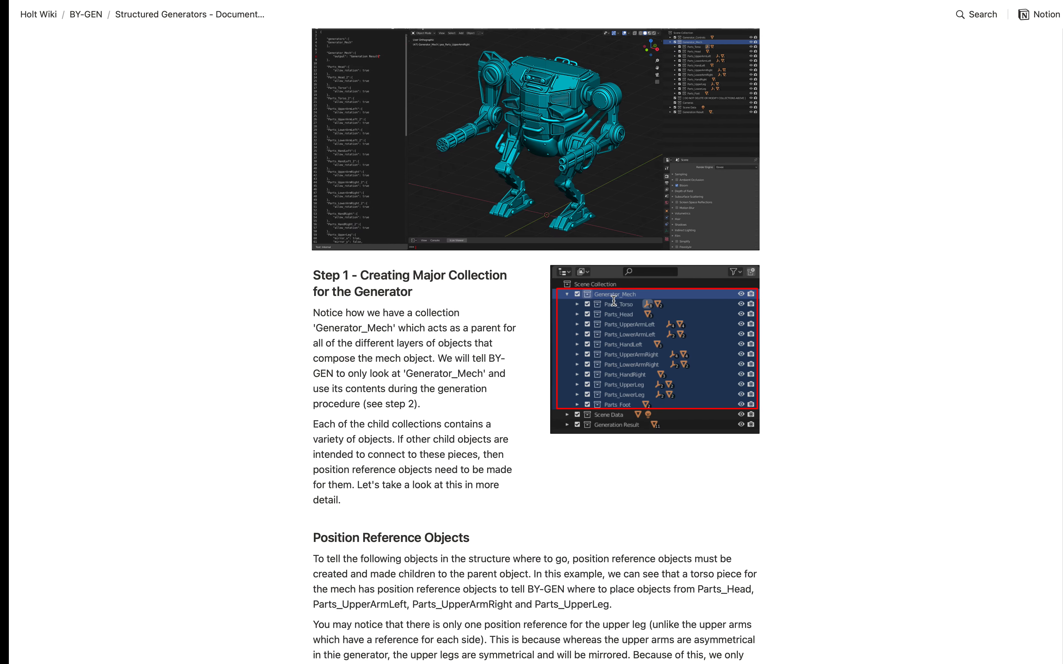
Switch to Safari, review the Structured Generators documentation from the procedure to the mech example, and open the By-Gen page on BlenderMarket
scroll(681, 342, up, 5)
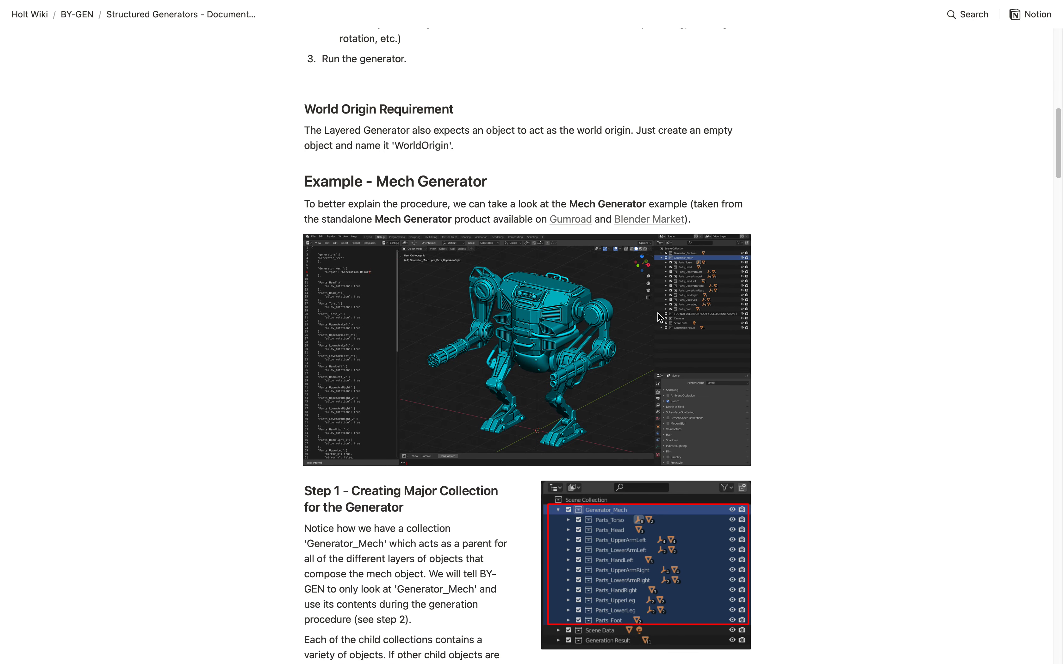
scroll(681, 342, down, 6)
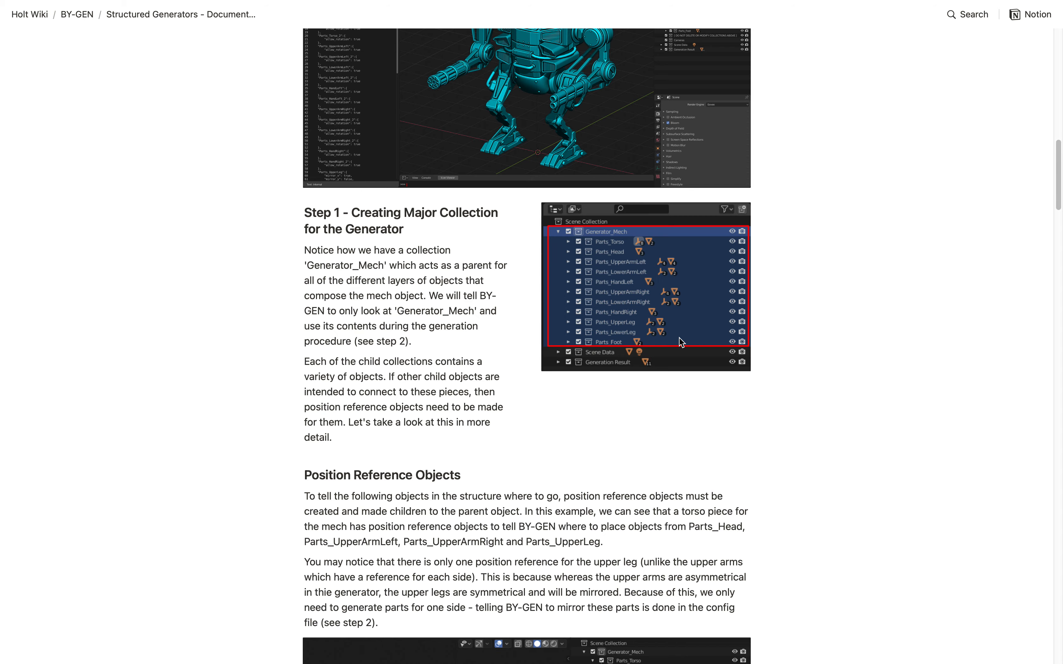
scroll(672, 349, down, 12)
scroll(663, 373, up, 20)
mouse_move(950, 29)
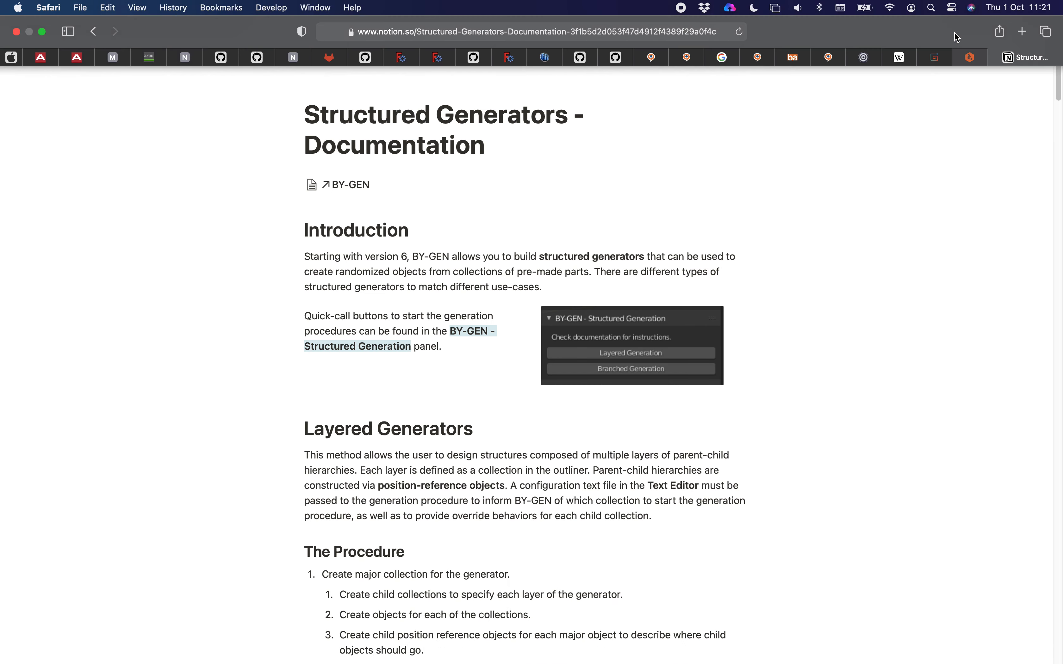
click(977, 61)
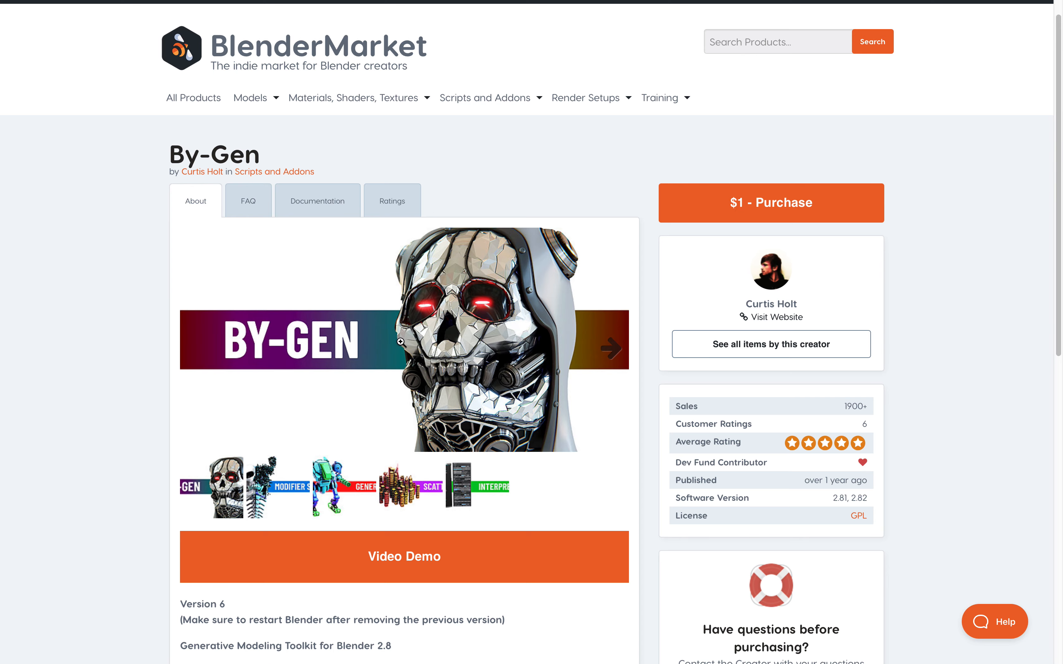
Return to Blender and set the Alpha mesh's Remesh voxel size to 0.304 m
key(ctrl+Left)
shift+middle_drag(192, 361, 278, 395)
click(269, 376)
scroll(294, 374, up, 3)
drag(963, 496, 992, 496)
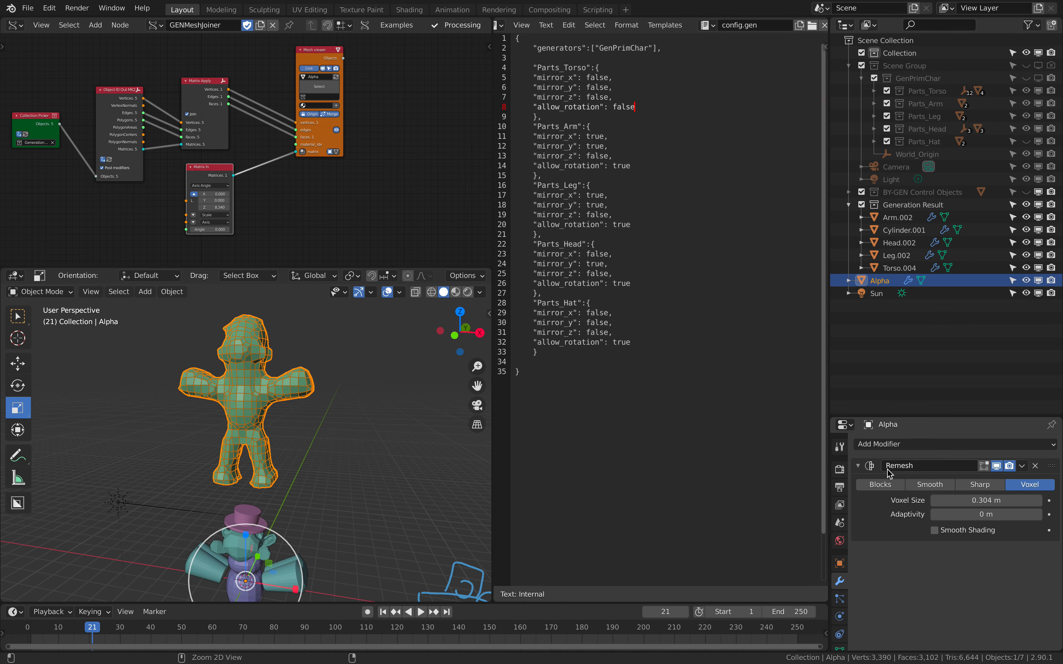
click(332, 366)
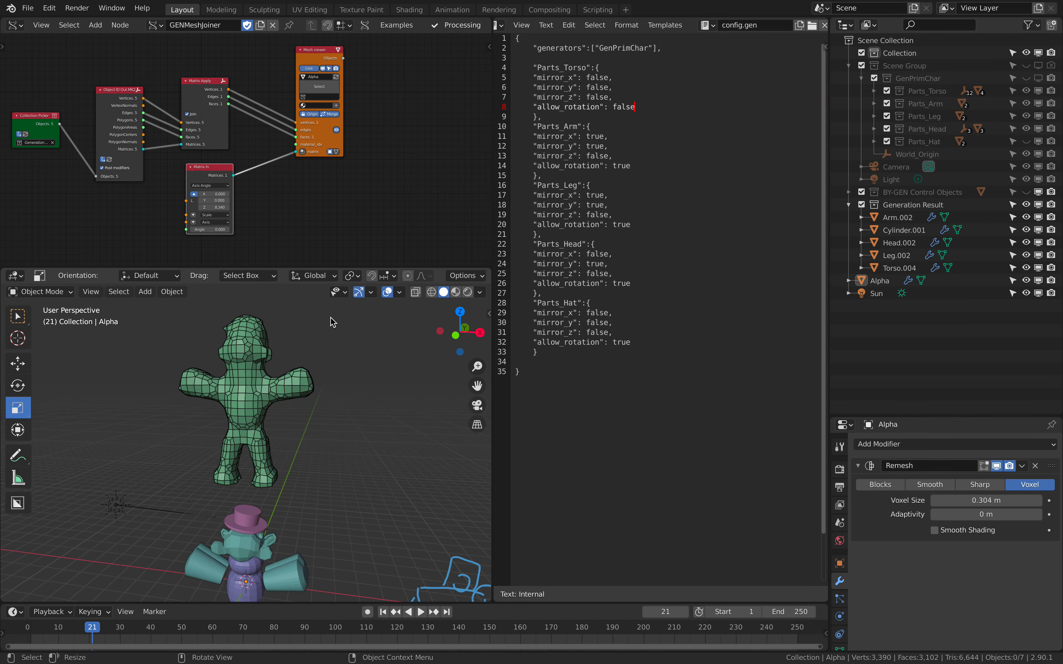
Enlarge the 3D viewport in height and width, show the sidebar and select the Alpha mesh
drag(358, 268, 360, 239)
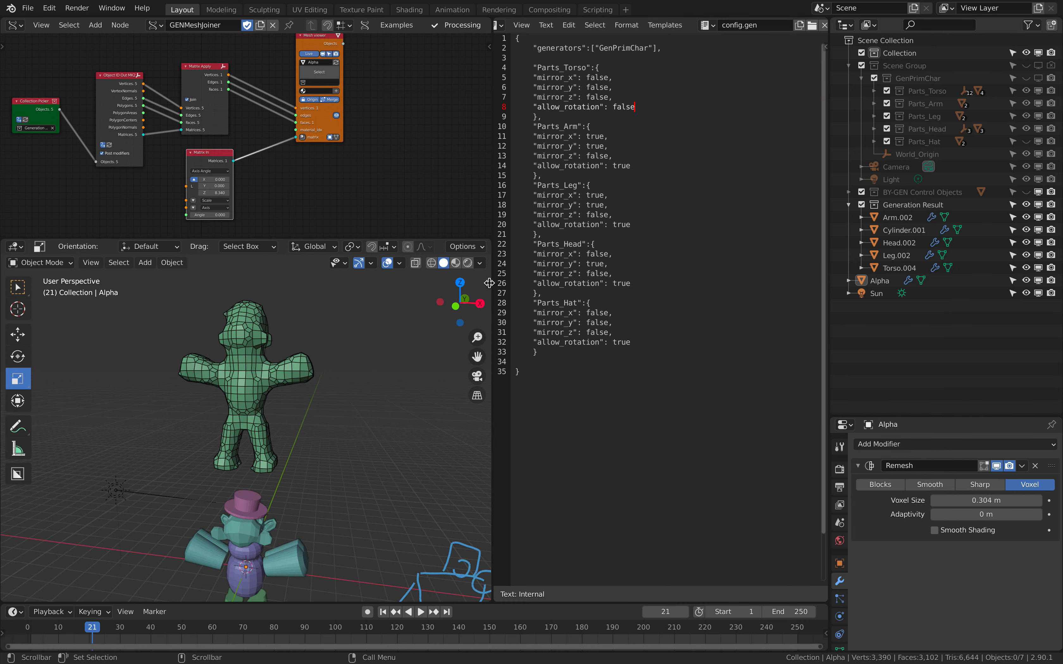
click(489, 285)
drag(492, 285, 579, 290)
shift+middle_drag(330, 351, 288, 362)
click(288, 363)
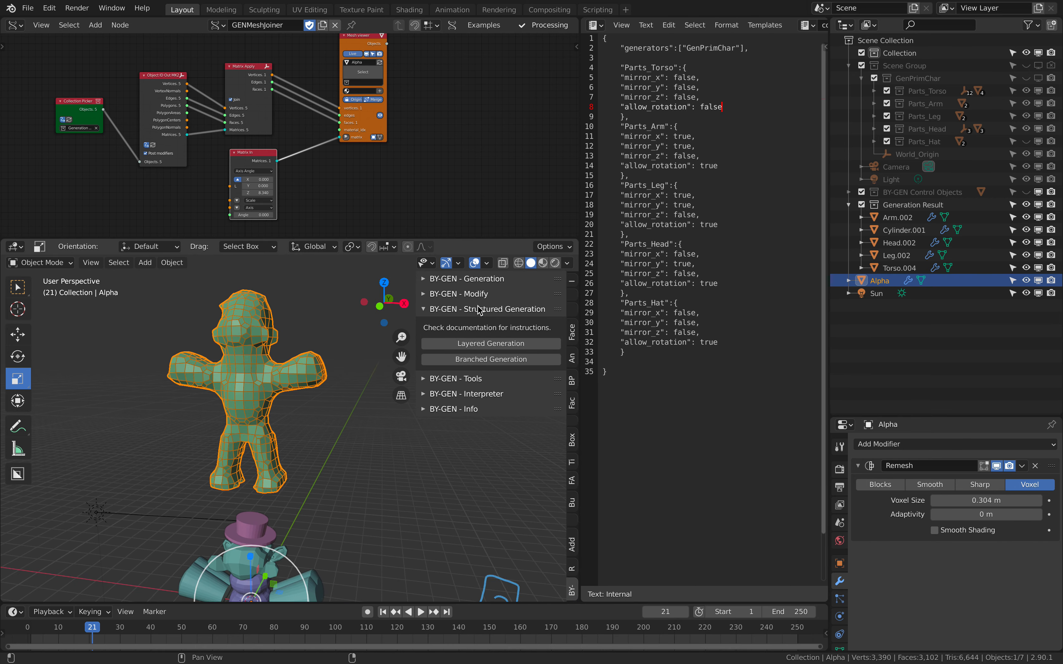
Expand the BY-GEN Generation, Tools and Modify sections
click(466, 282)
click(458, 323)
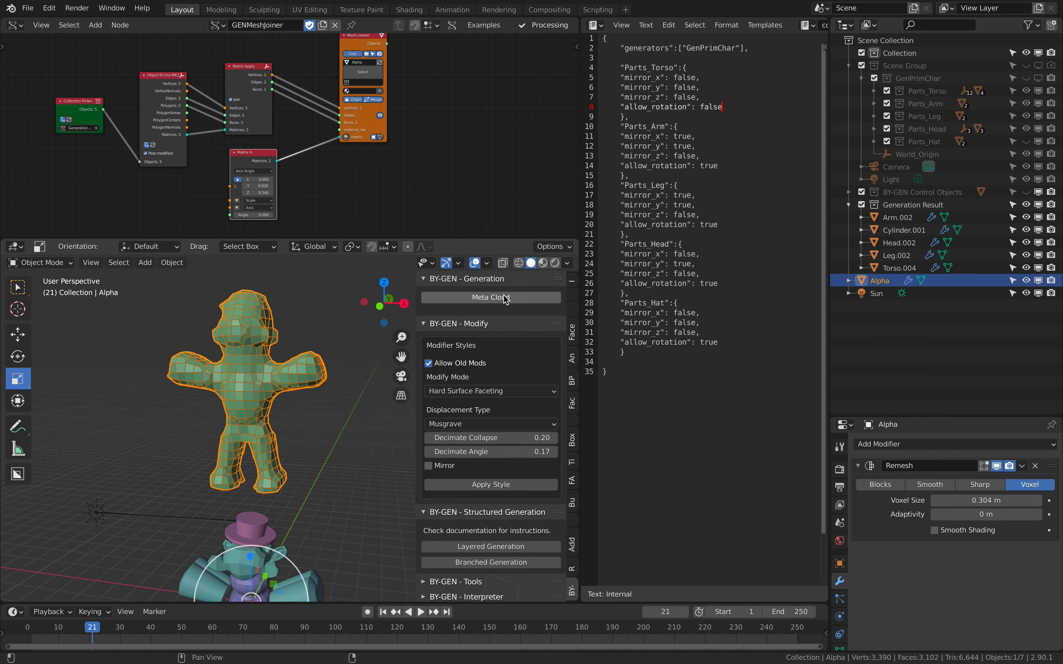
click(465, 325)
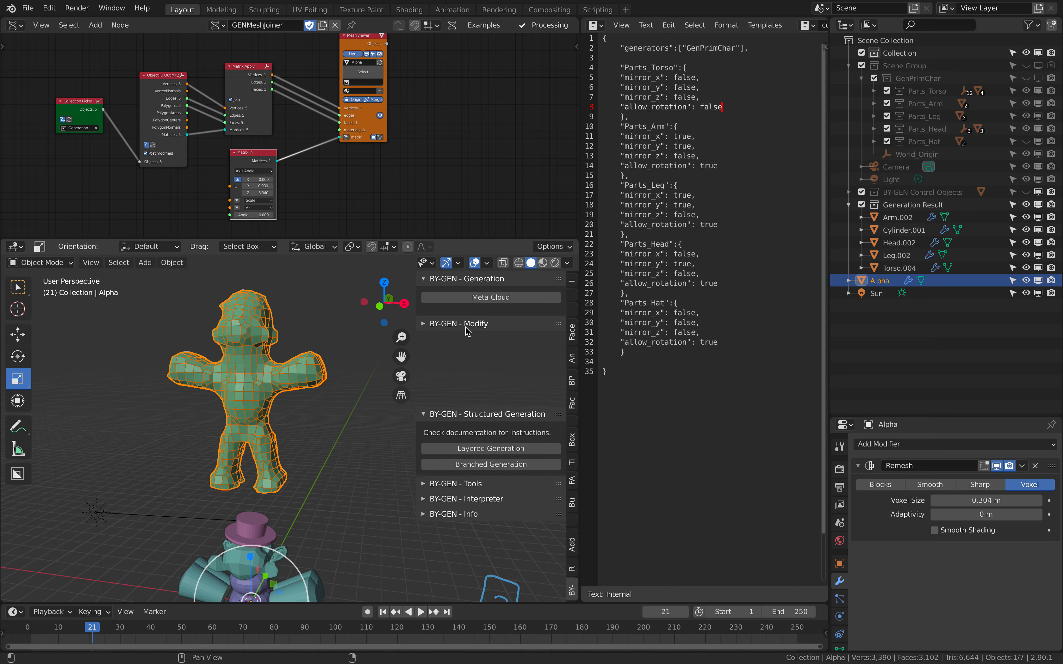
click(478, 408)
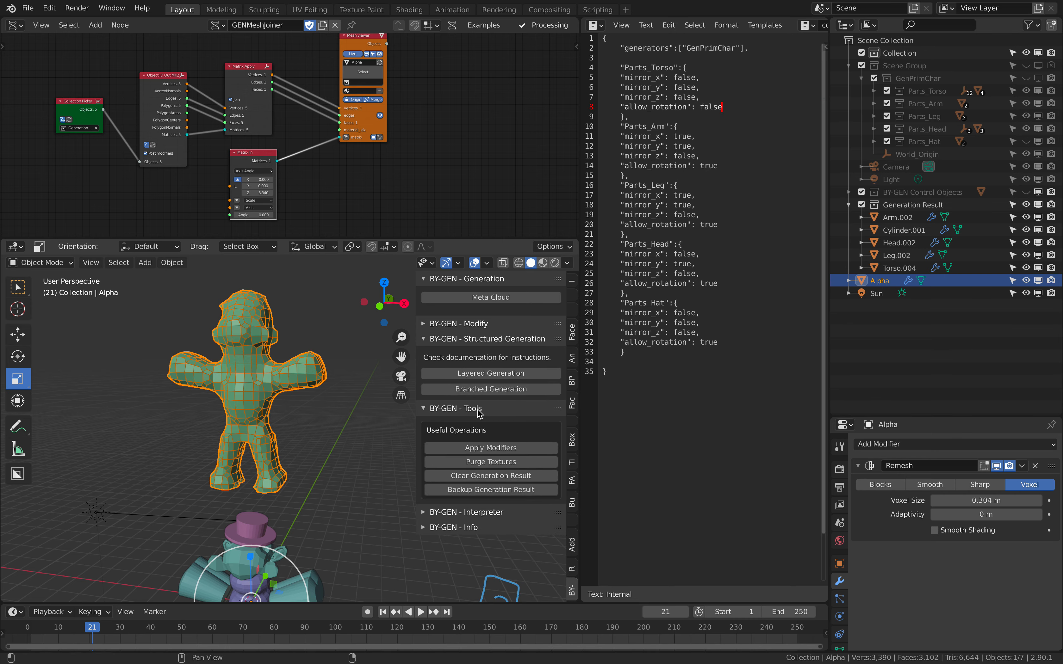
click(480, 323)
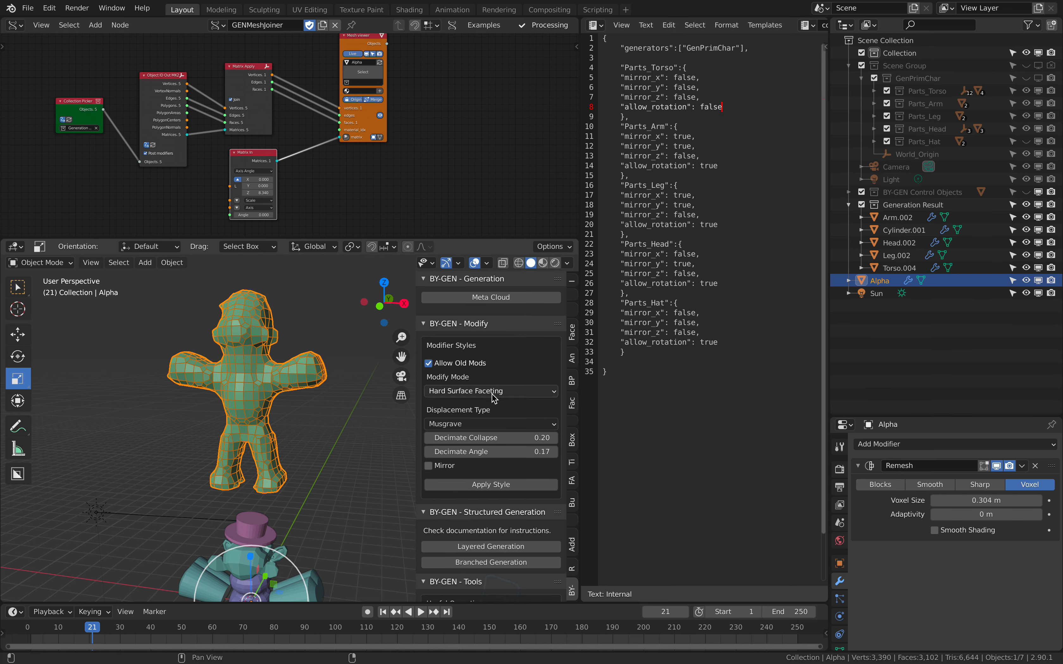
Apply the Hard Surface Faceting style with Musgrave displacement to the Alpha mesh, with Allow Old Mods enabled
scroll(482, 389, down, 2)
click(495, 367)
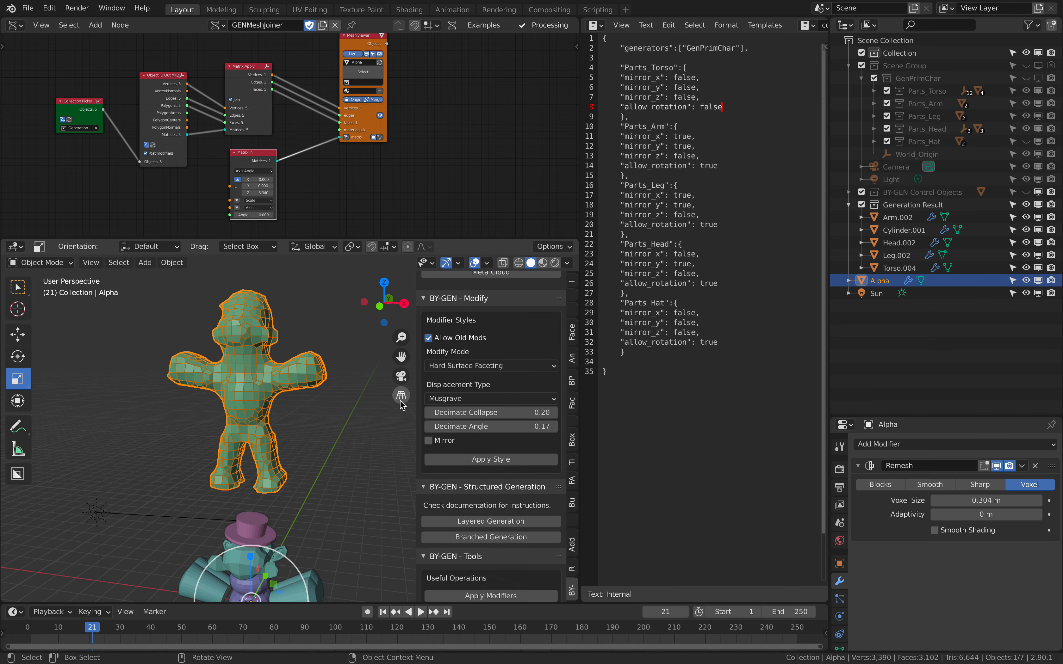
click(452, 459)
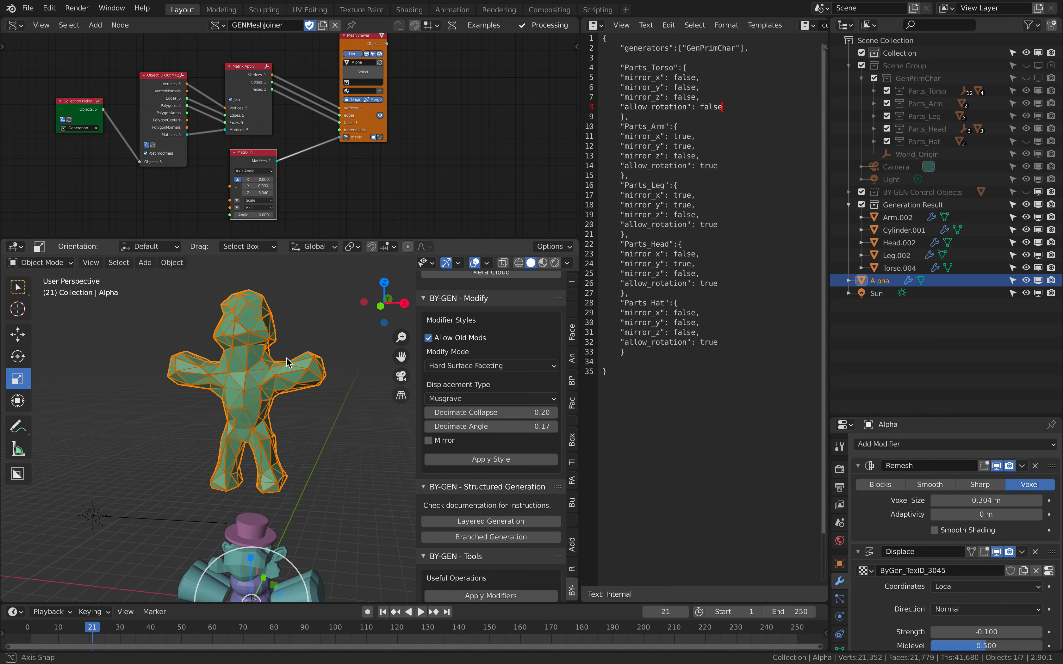
scroll(1044, 565, down, 2)
scroll(223, 431, up, 2)
shift+middle_drag(223, 431, 223, 447)
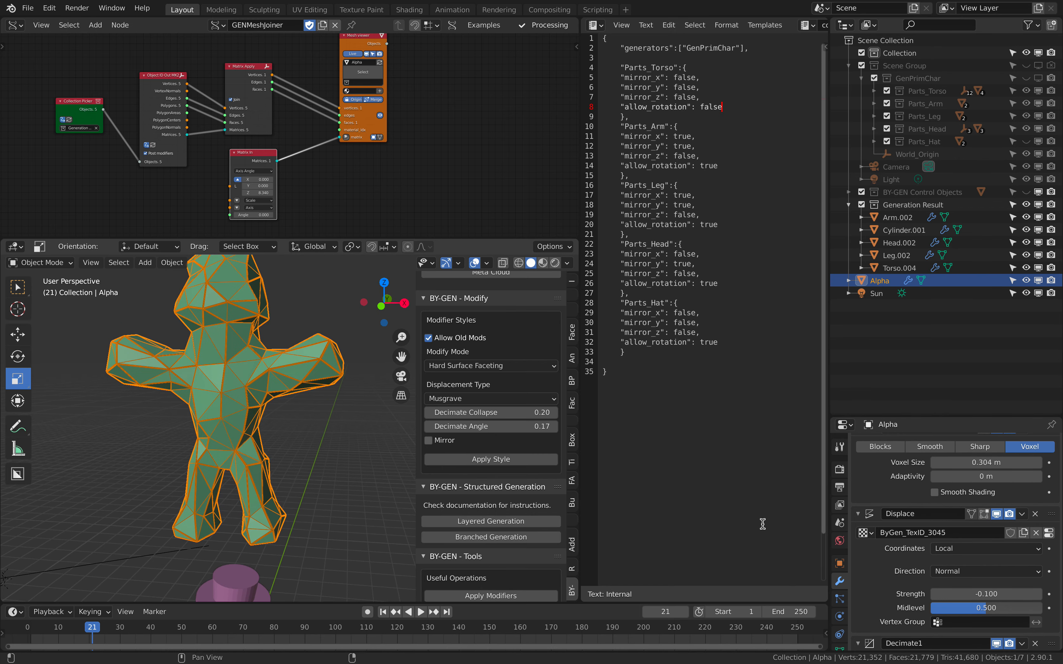
Review the Alpha mesh's modifier stack from Remesh and Displace through Decimate to Bevel
scroll(991, 528, down, 3)
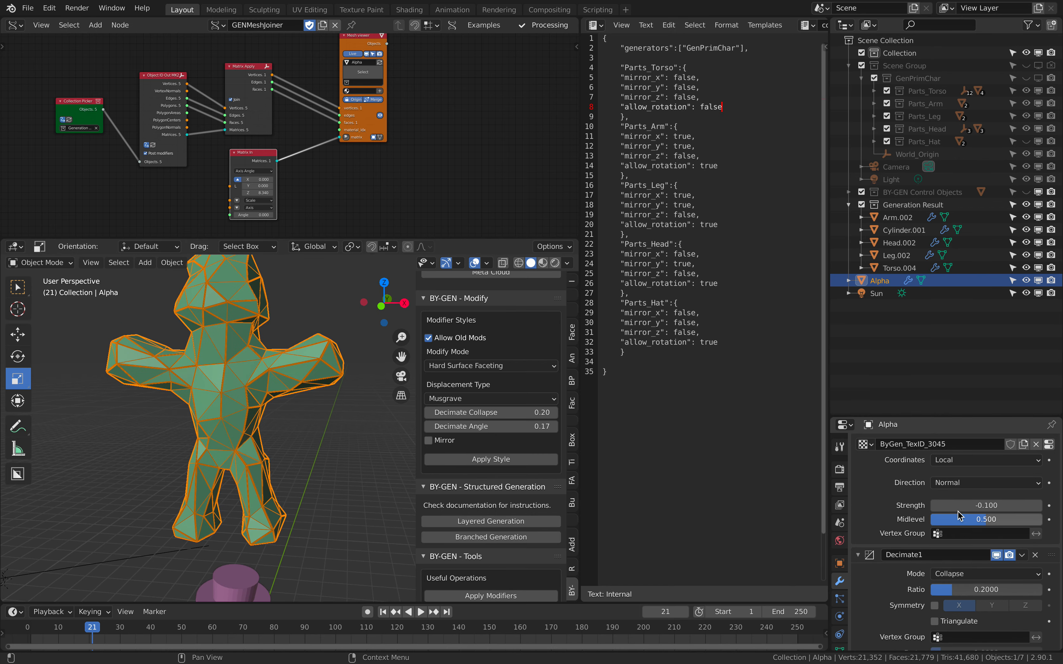
scroll(988, 527, down, 1)
mouse_move(986, 519)
mouse_down()
mouse_move(1037, 518)
mouse_move(988, 518)
mouse_up()
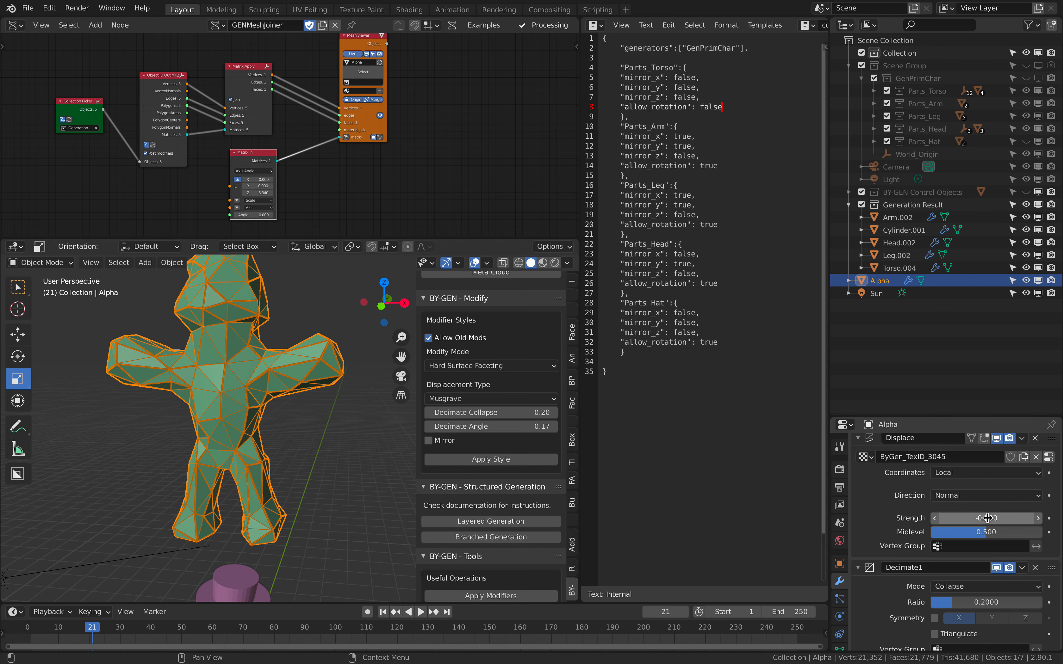
scroll(991, 560, down, 3)
scroll(990, 560, up, 6)
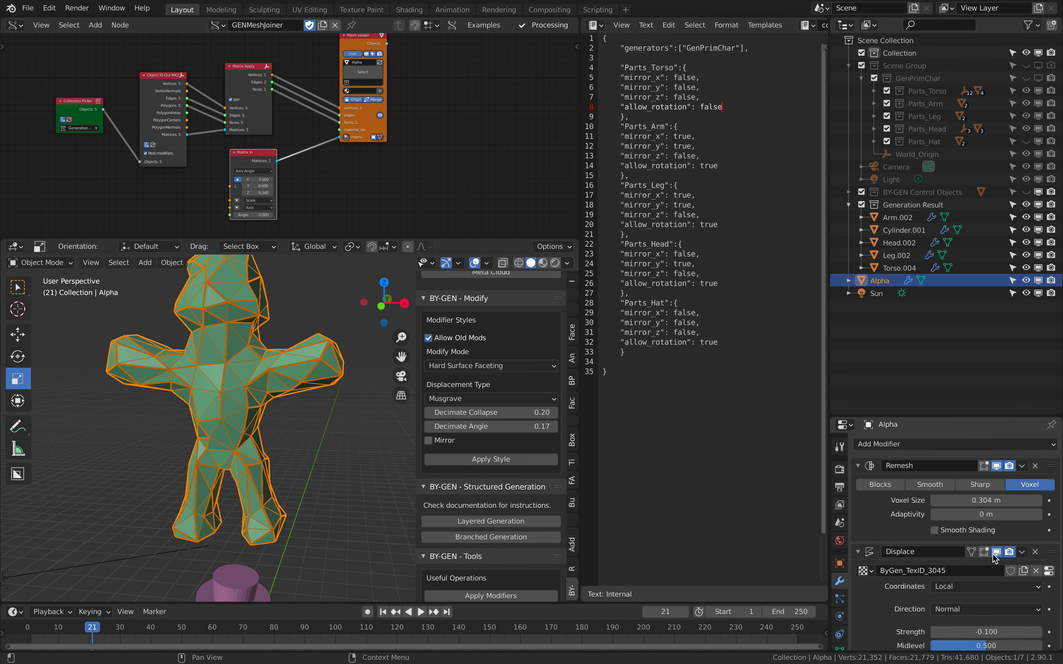
scroll(995, 558, down, 5)
scroll(1009, 520, down, 14)
scroll(1008, 545, down, 15)
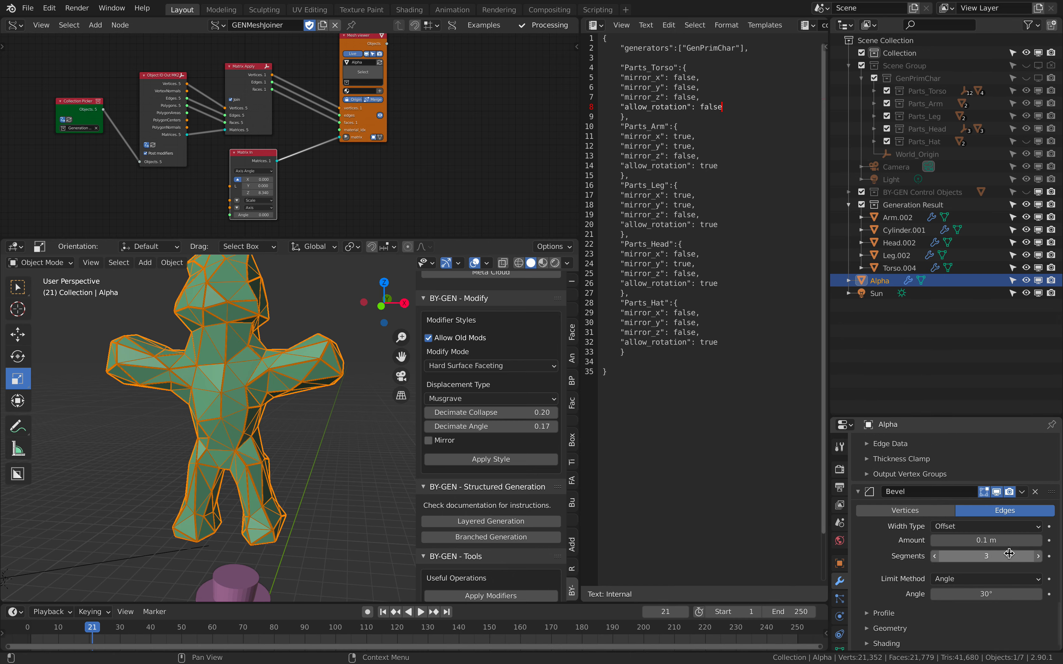
Add level 2 subdivision to the Alpha mesh and deselect it
mouse_move(300, 424)
middle_down()
mouse_move(343, 423)
mouse_move(306, 414)
middle_up()
click(332, 424)
scroll(332, 424, down, 3)
click(298, 401)
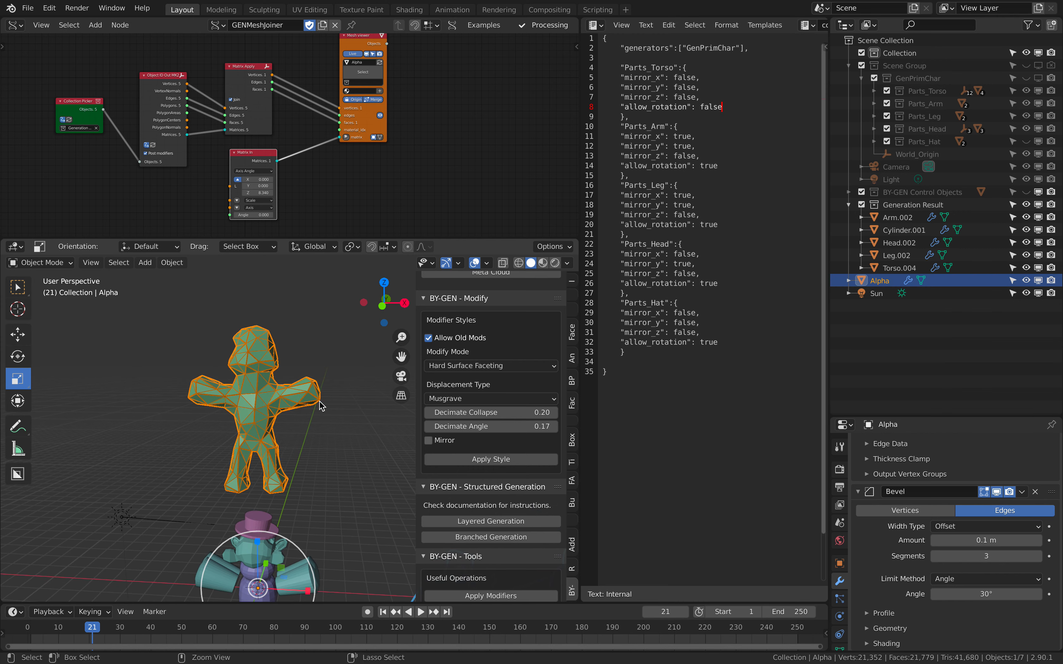
key(ctrl+2)
scroll(326, 398, up, 1)
middle_drag(330, 395, 344, 385)
click(344, 386)
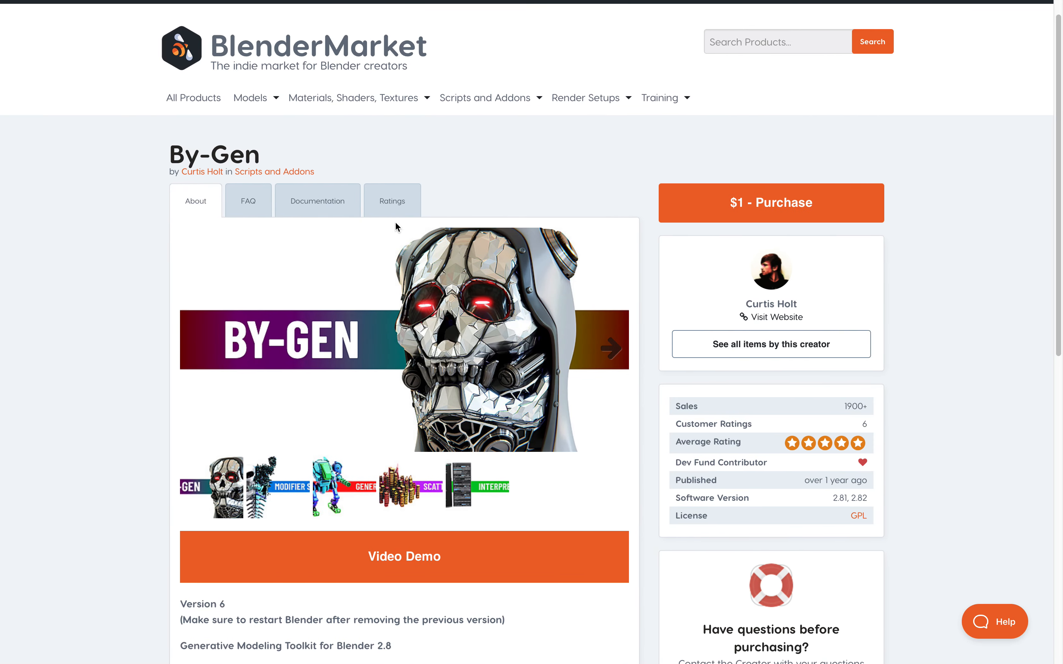
Switch to Safari and look over the Structured Generators documentation and the By-Gen product description on BlenderMarket
mouse_move(840, 39)
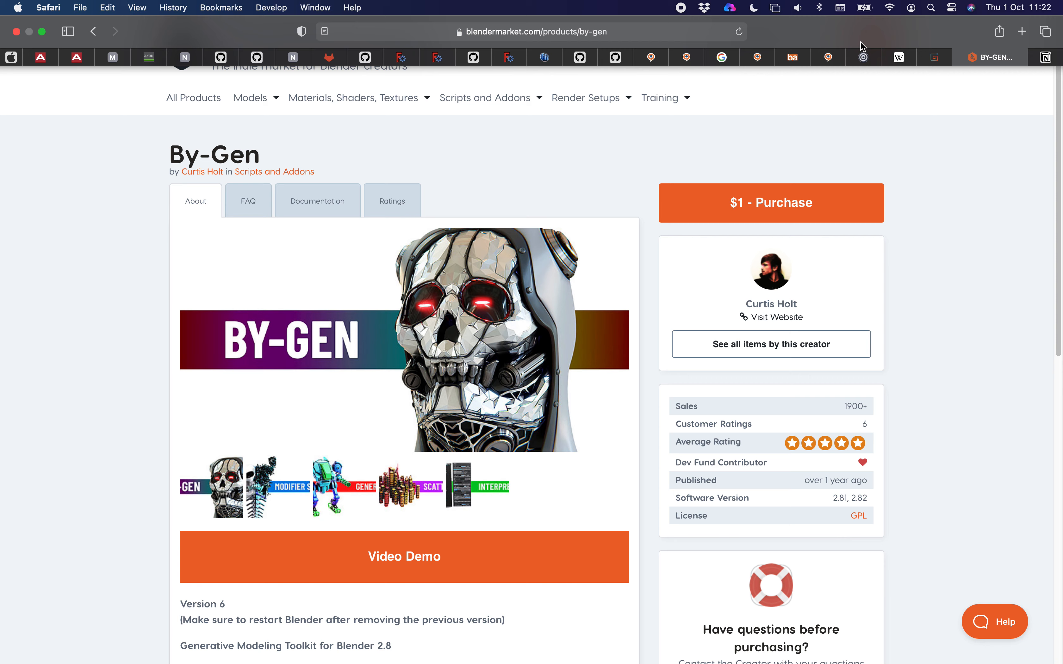
click(1046, 57)
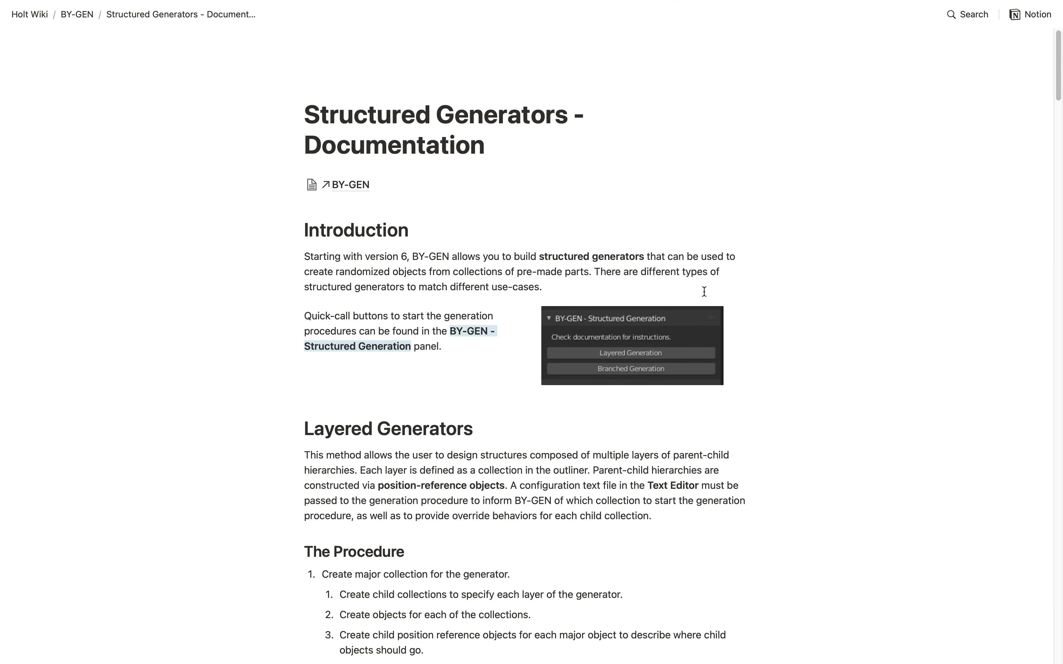
mouse_move(1007, 5)
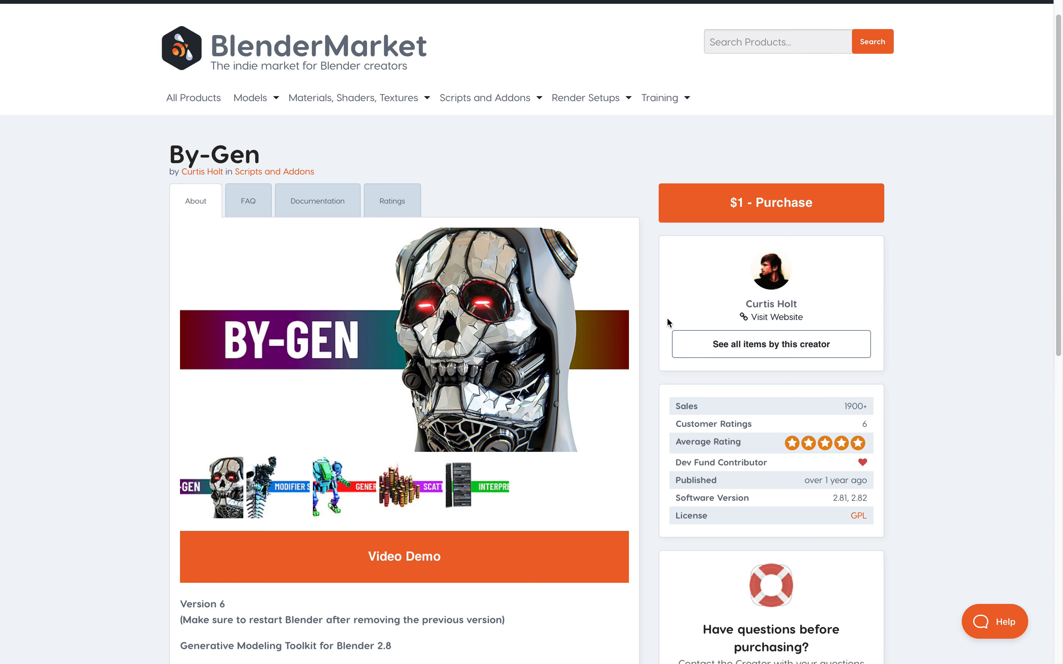
scroll(593, 373, down, 10)
scroll(599, 377, up, 10)
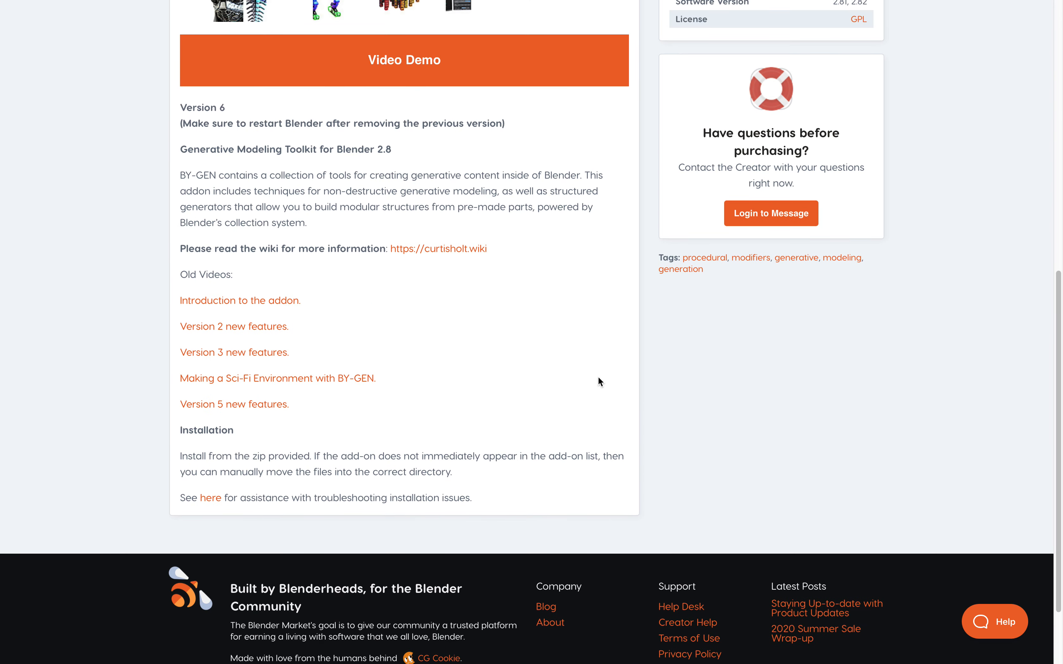
scroll(602, 374, up, 1)
scroll(606, 373, down, 3)
scroll(606, 368, up, 3)
scroll(608, 365, down, 3)
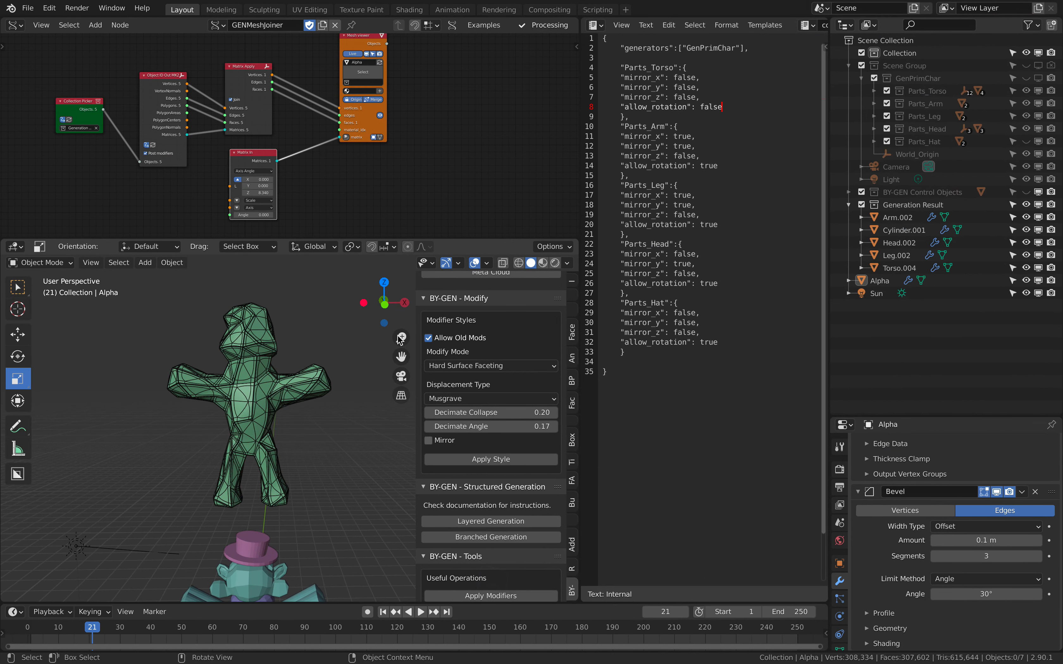
Return to Blender and collapse the BY-GEN Modify section
click(425, 298)
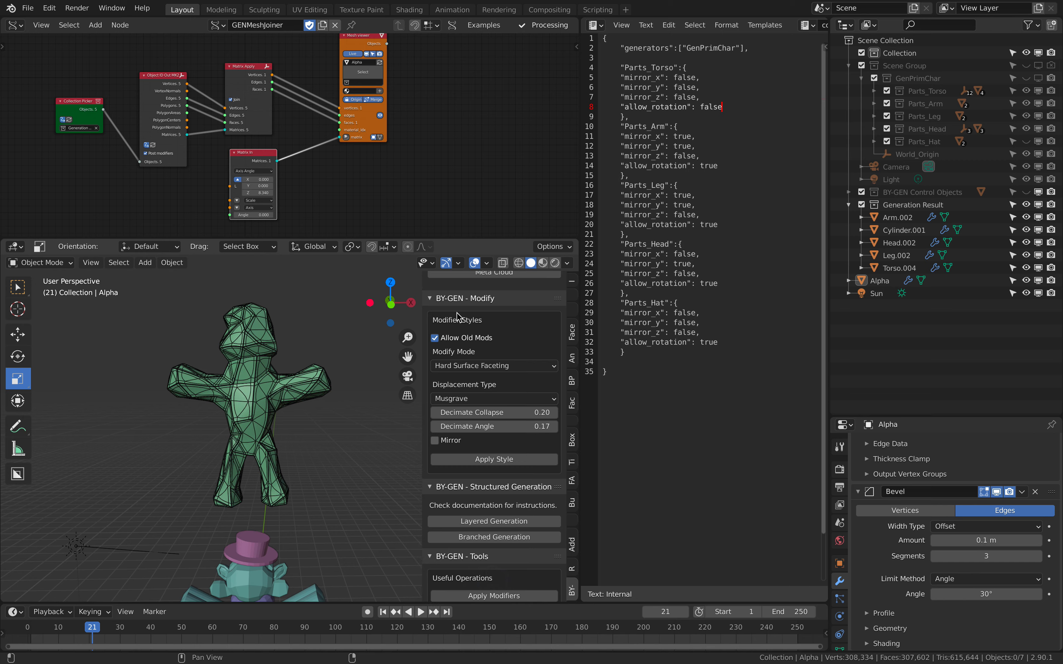
middle_drag(290, 399, 313, 408)
scroll(277, 439, down, 1)
mouse_move(281, 521)
shift+middle_down()
mouse_move(280, 432)
mouse_move(421, 413)
mouse_move(276, 378)
shift+middle_up()
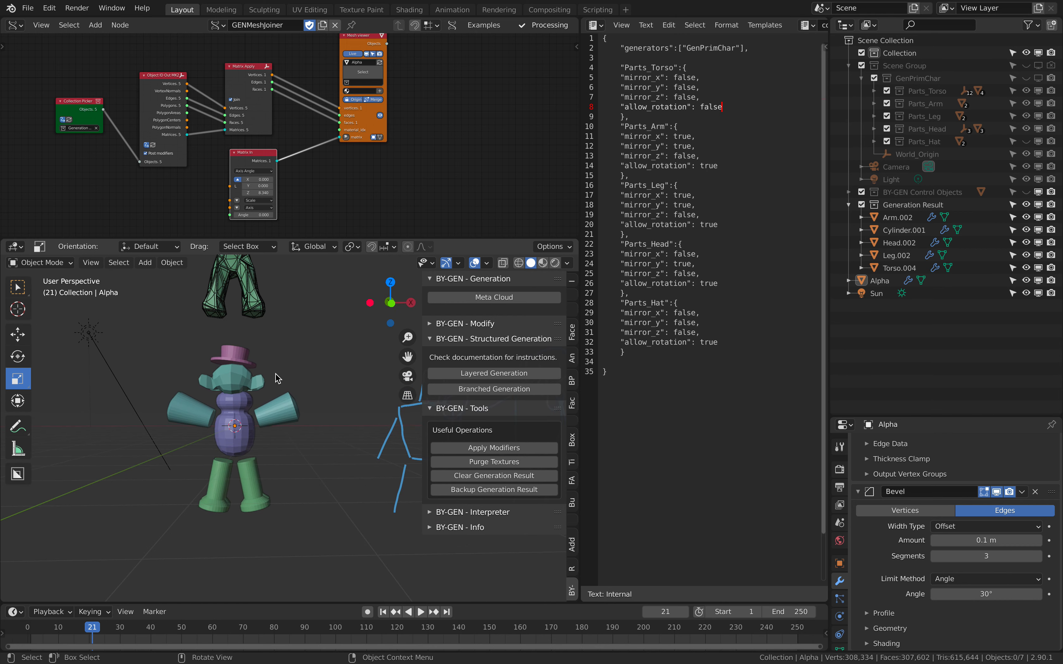